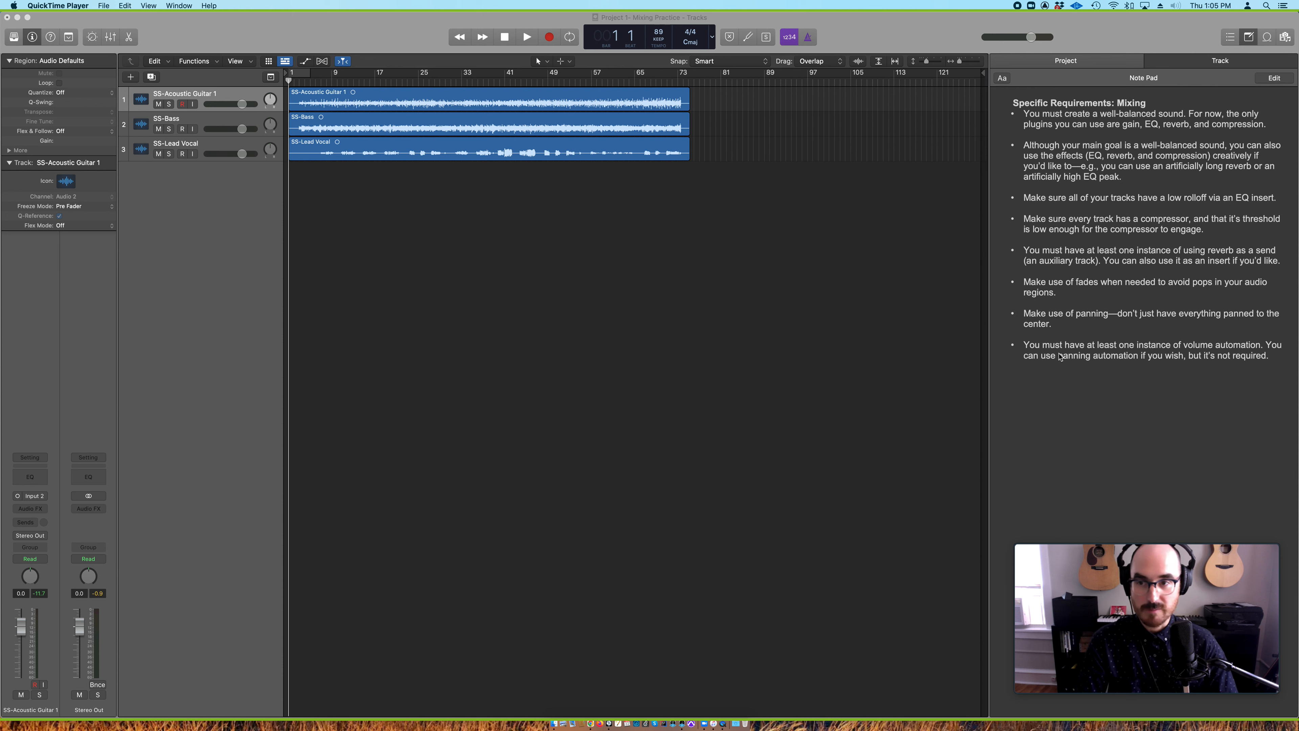
# Color the acoustic guitar region dark brown, the bass region orange and the lead vocal region bright red
pyautogui.click(446, 105)
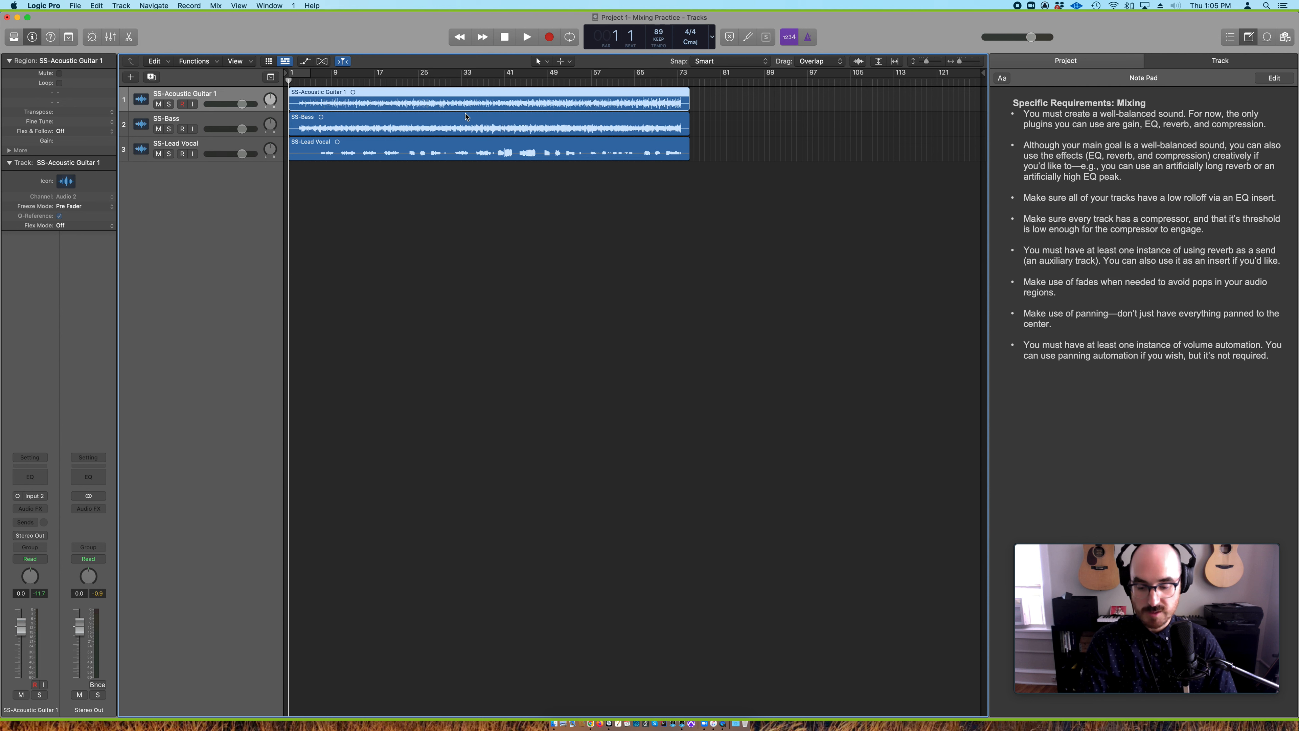
pyautogui.hotkey('alt', 'c')
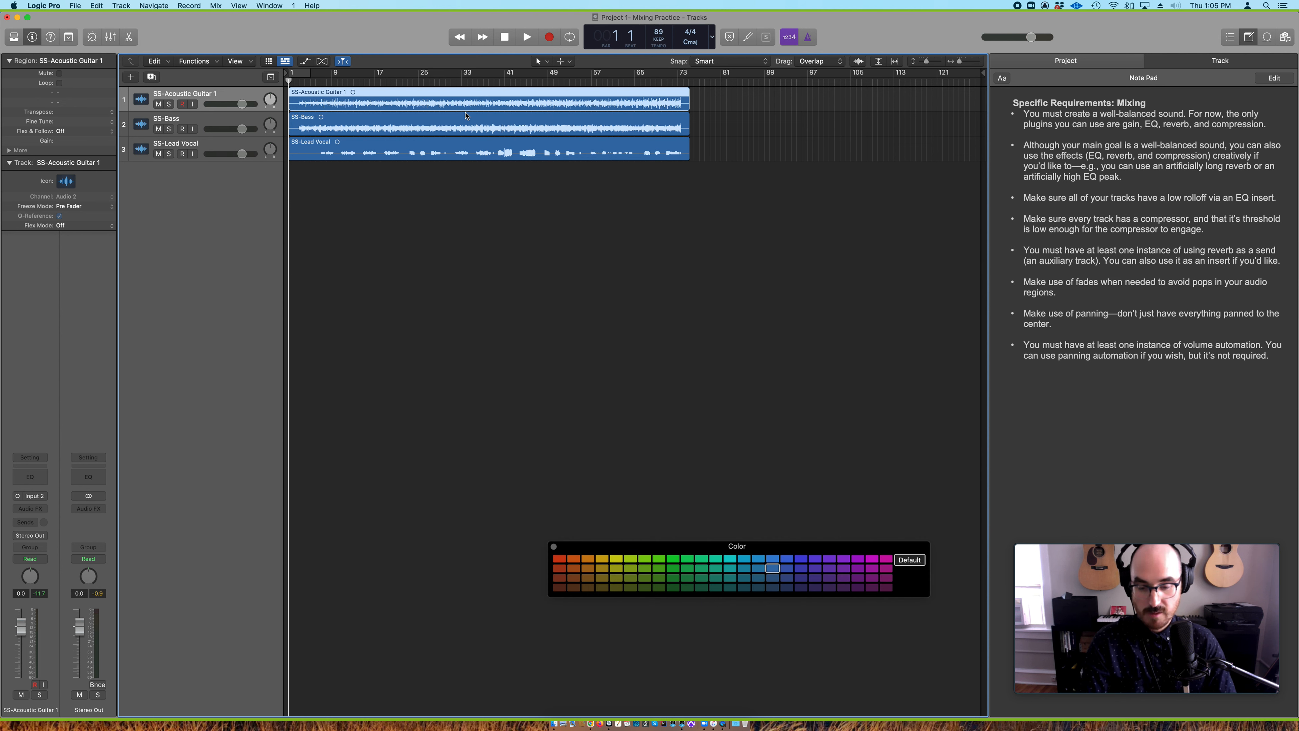
pyautogui.hotkey('alt', 'c')
pyautogui.hotkey('alt', 'c')
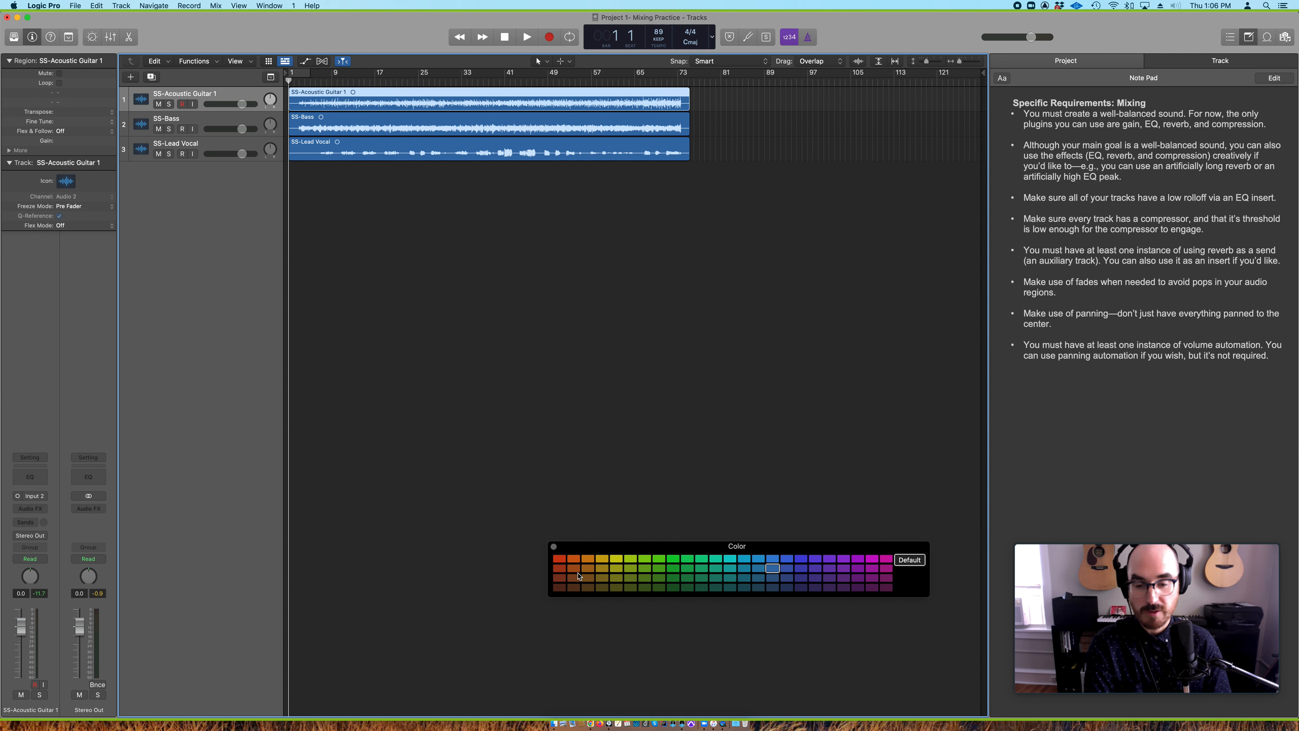
pyautogui.click(560, 587)
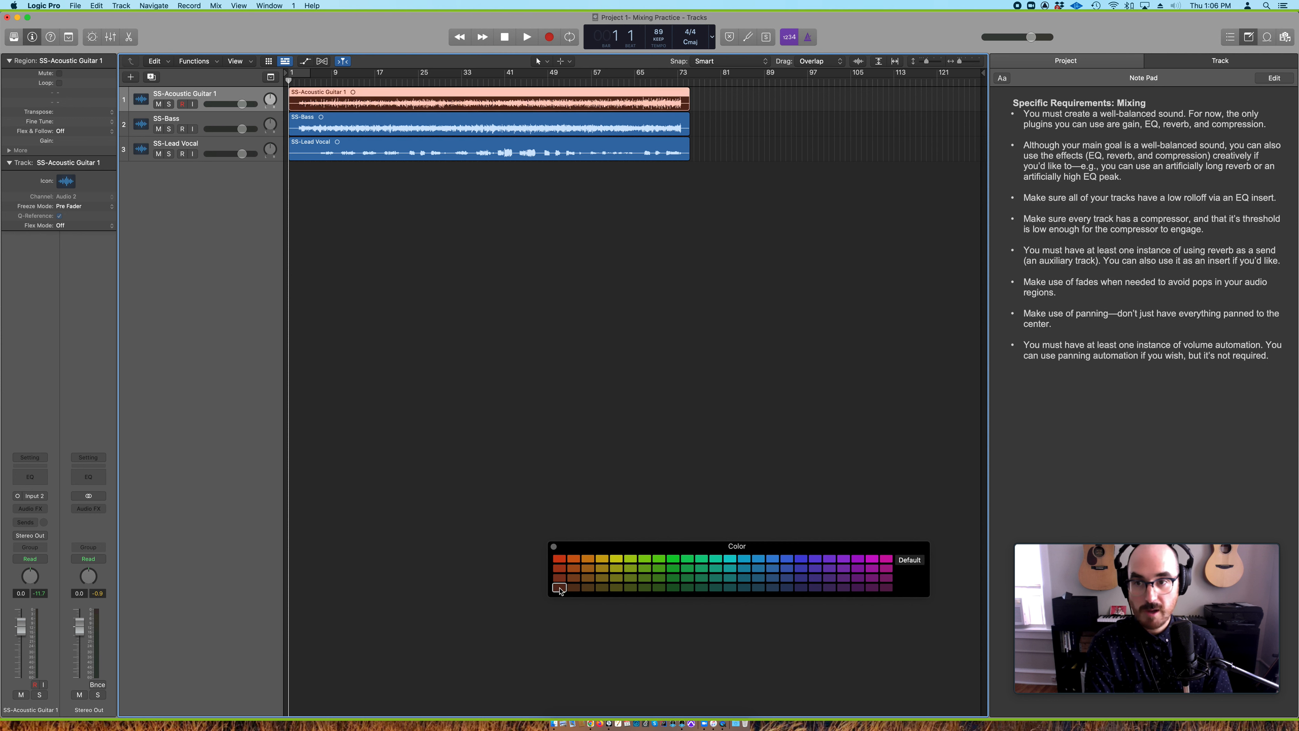
pyautogui.press('Down')
pyautogui.click(588, 559)
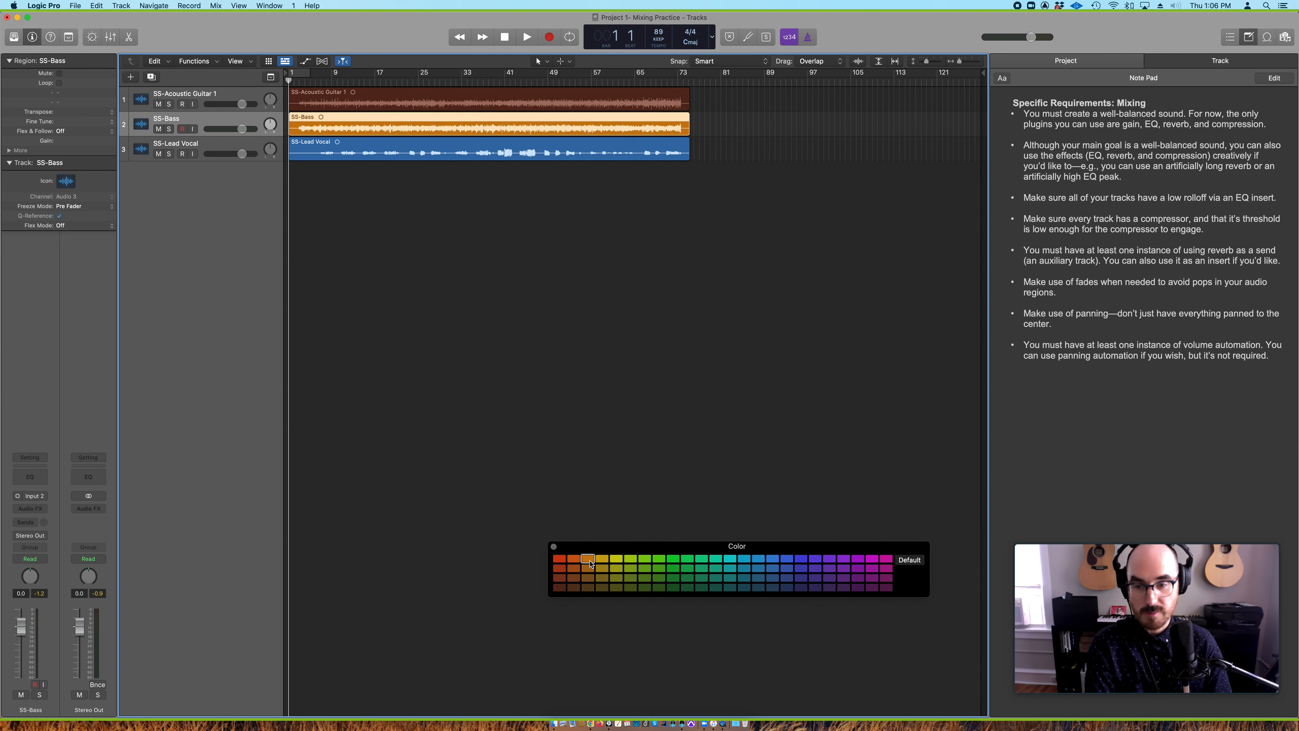
pyautogui.press('Down')
pyautogui.click(559, 559)
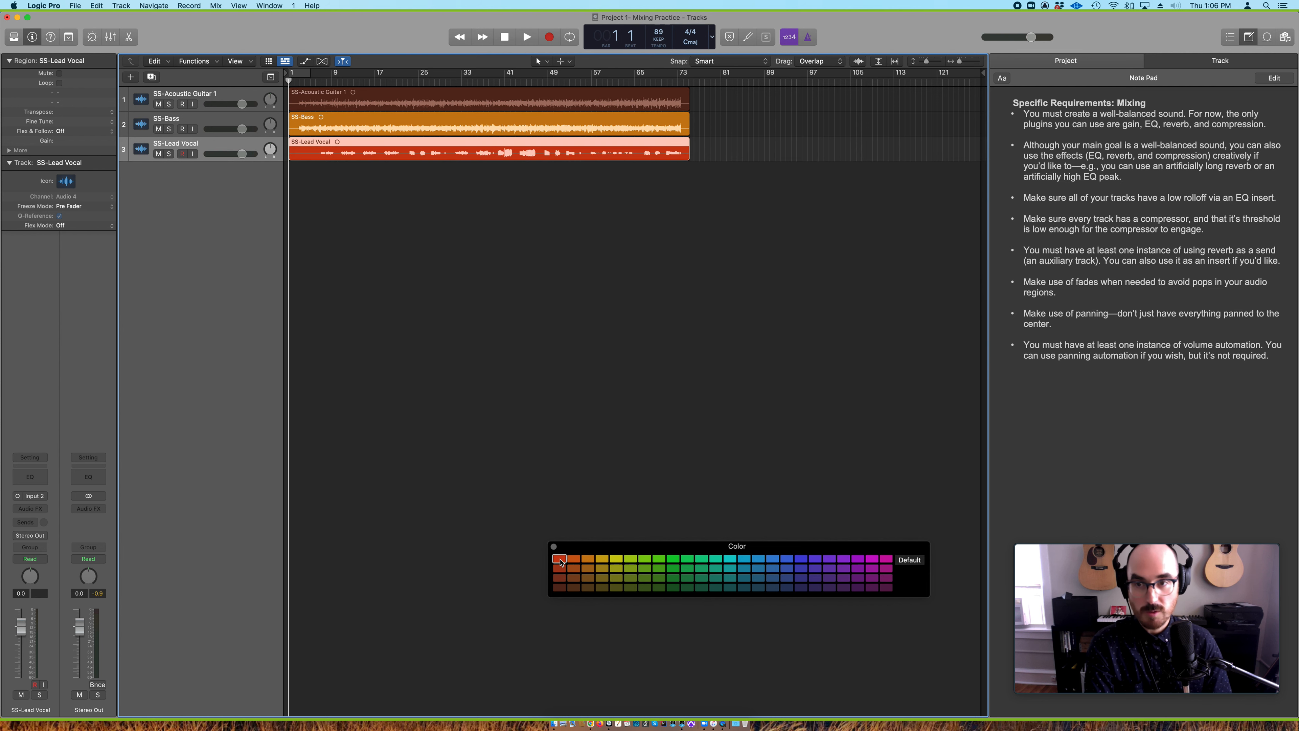
# Play all three tracks from about bar 13 to hear the starting balance
pyautogui.moveTo(961, 62); pyautogui.dragTo(931, 61)
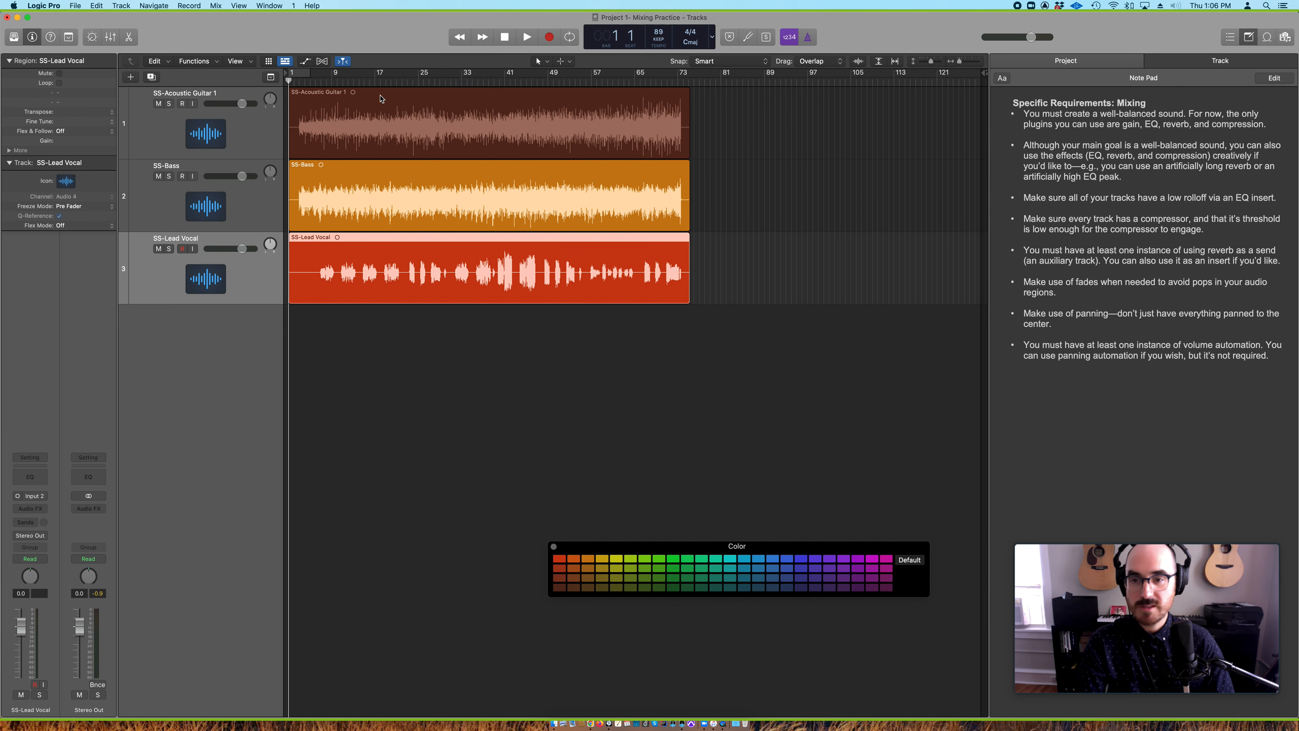
pyautogui.click(357, 82)
pyautogui.press('space')
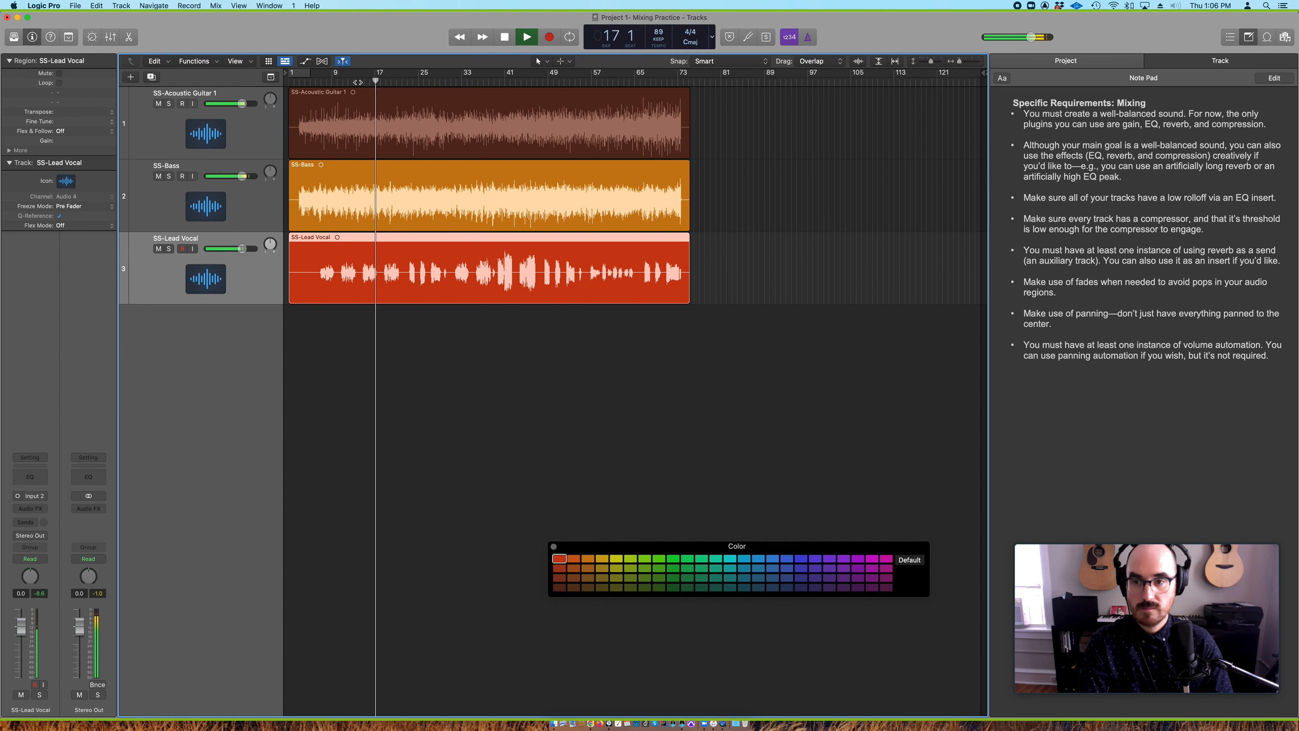
pyautogui.press('space')
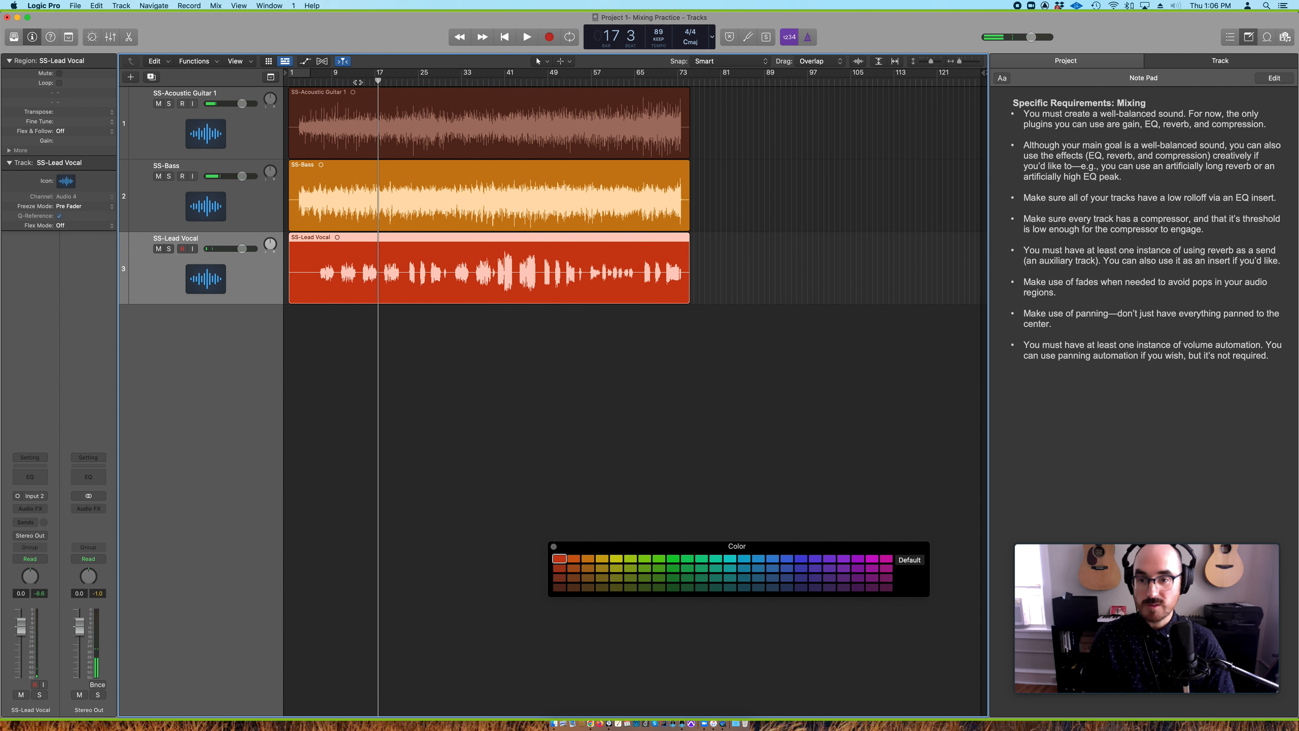
# Lower the track volumes in the mixer to -2.0 dB for lead vocal, -8.0 dB for bass and -7.0 dB for acoustic guitar
pyautogui.press('x')
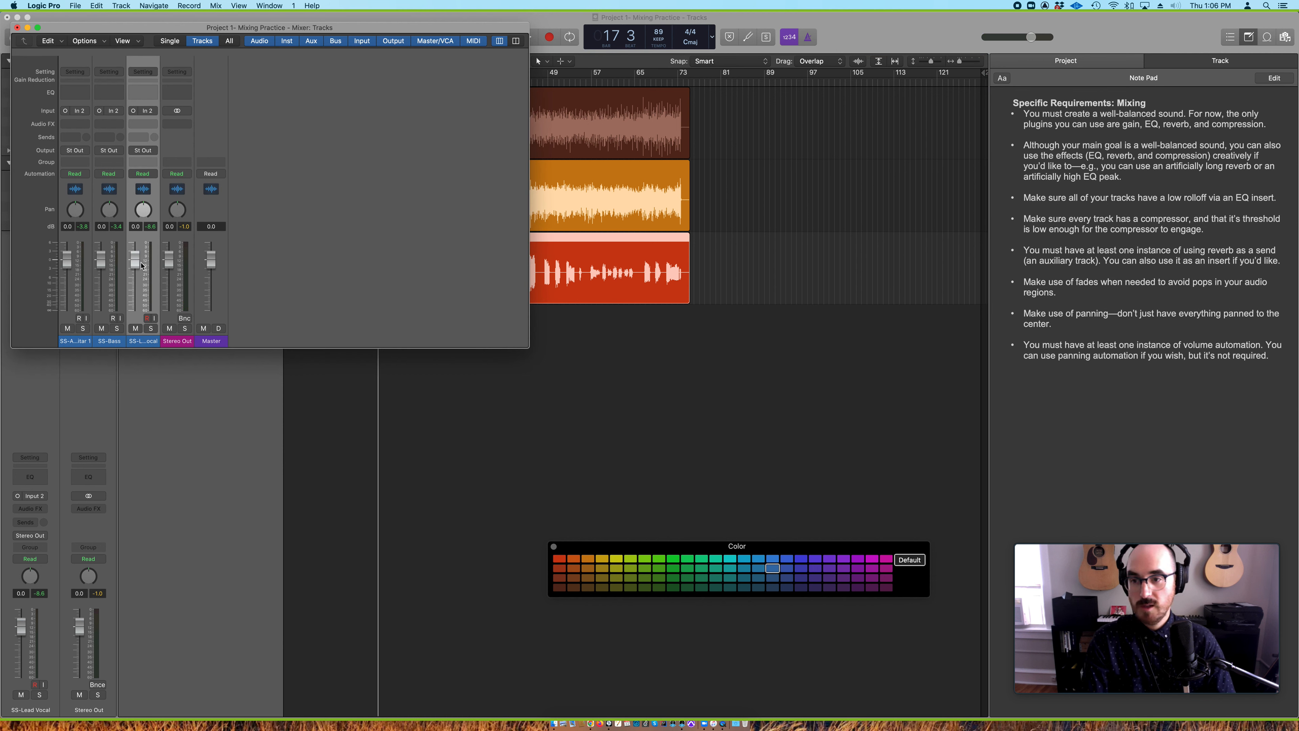
pyautogui.moveTo(135, 261); pyautogui.dragTo(134, 266)
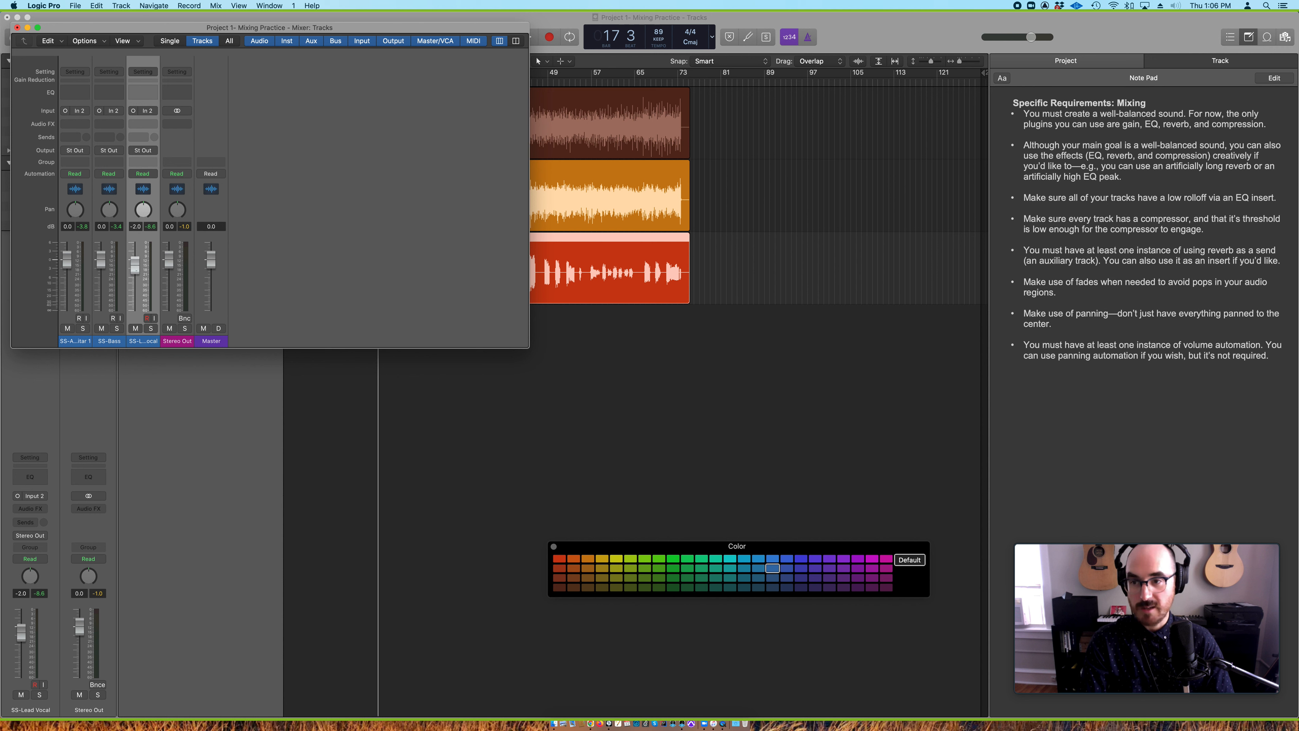
pyautogui.moveTo(101, 260); pyautogui.dragTo(100, 281)
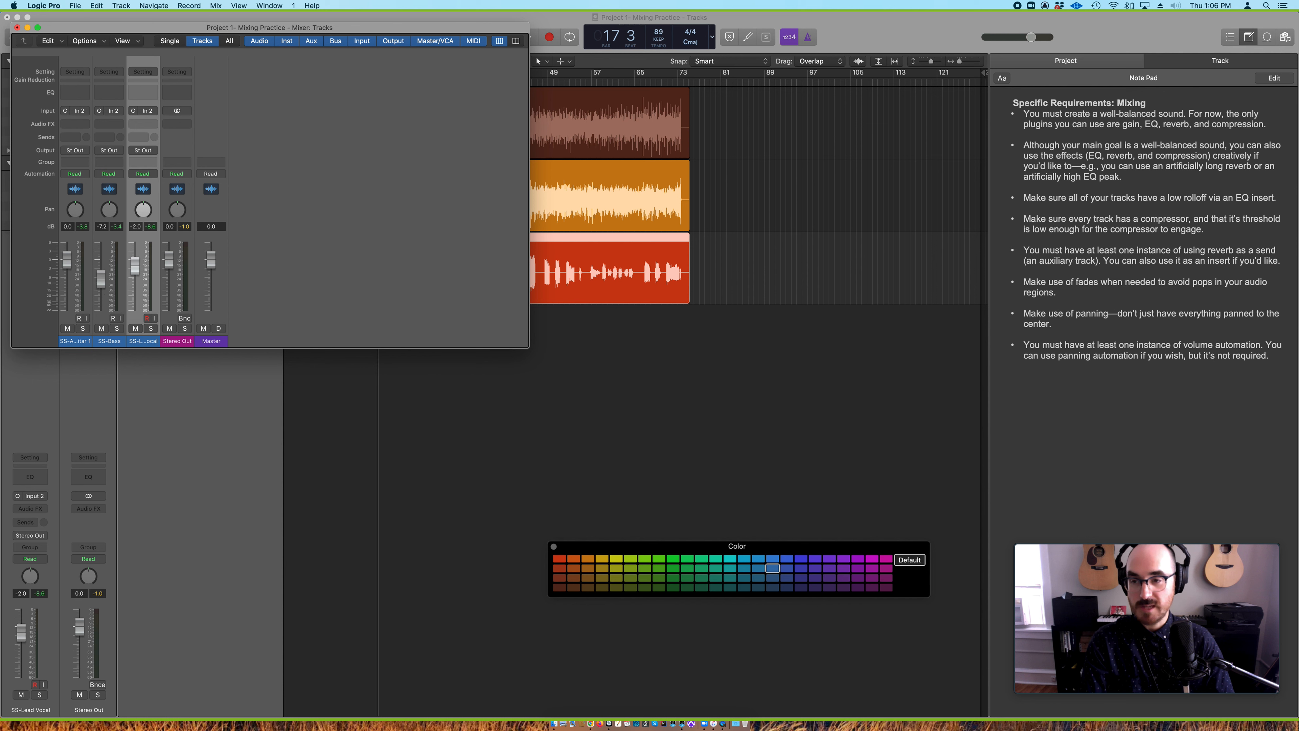
pyautogui.moveTo(67, 260); pyautogui.dragTo(67, 279)
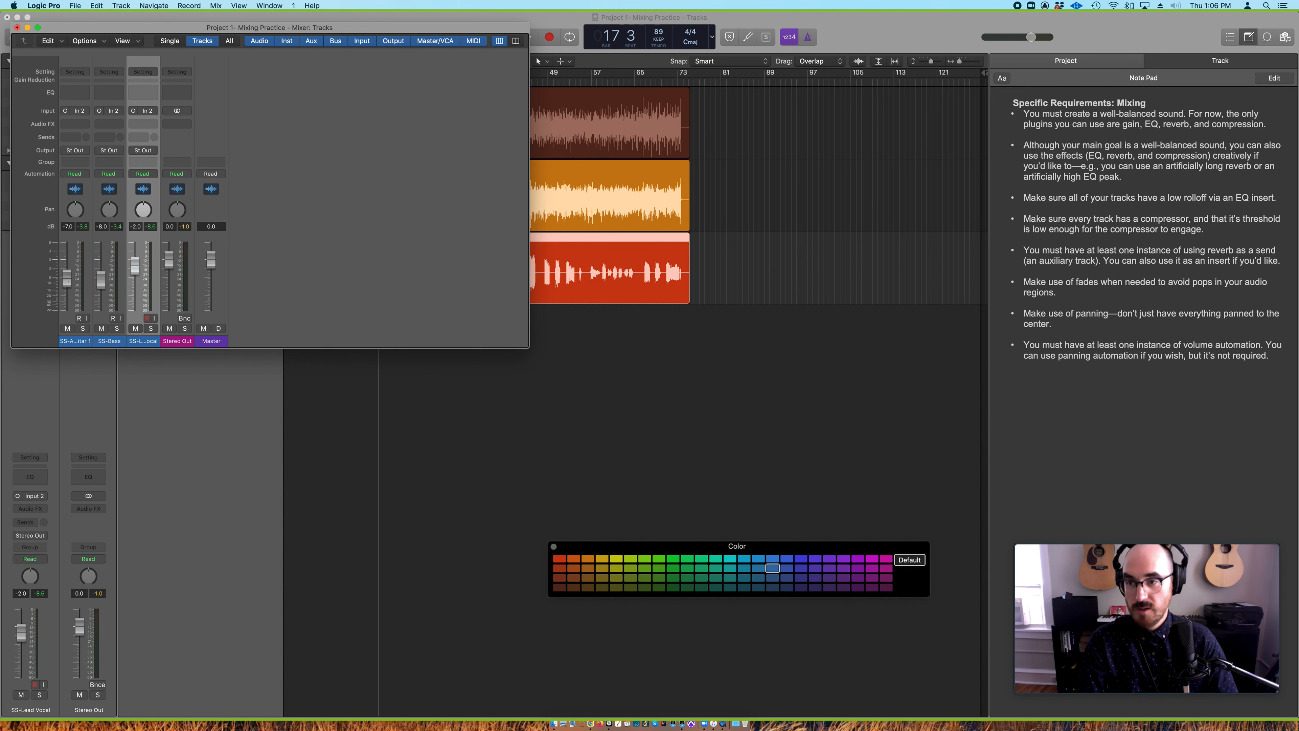
pyautogui.press('super+w')
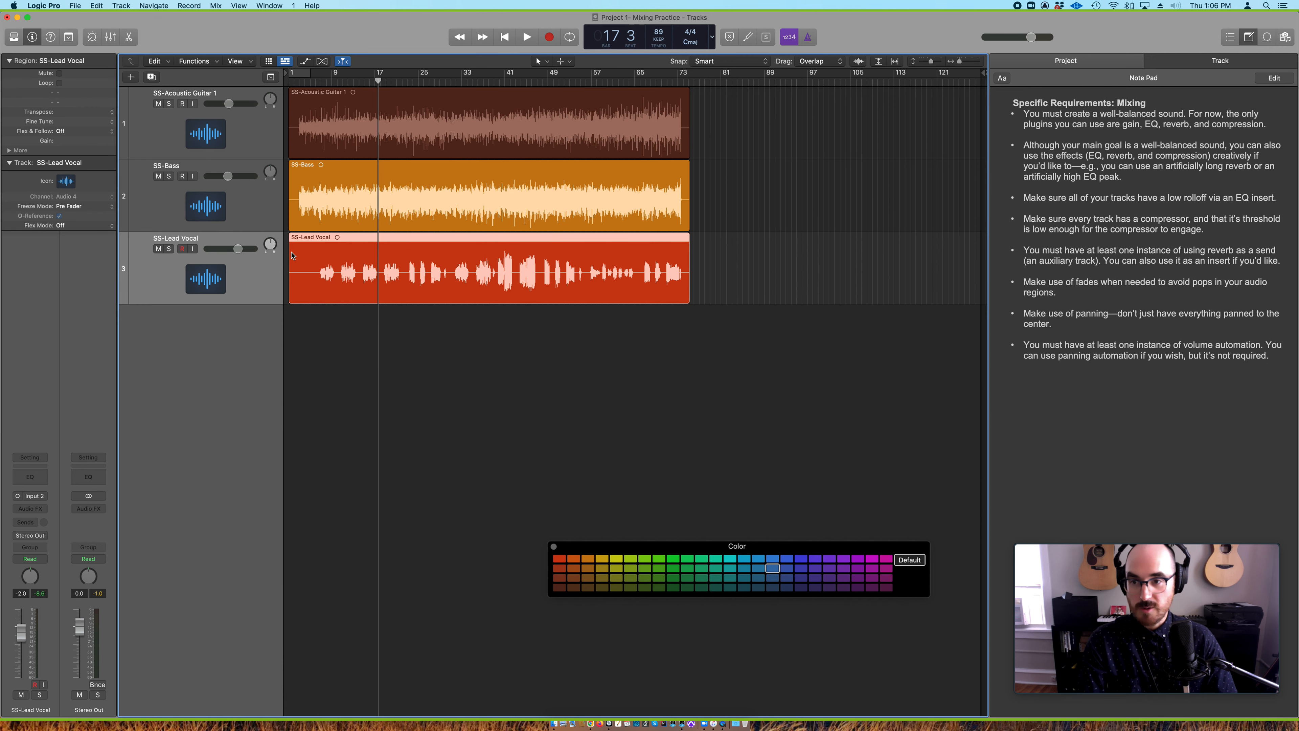
pyautogui.press('super+2')
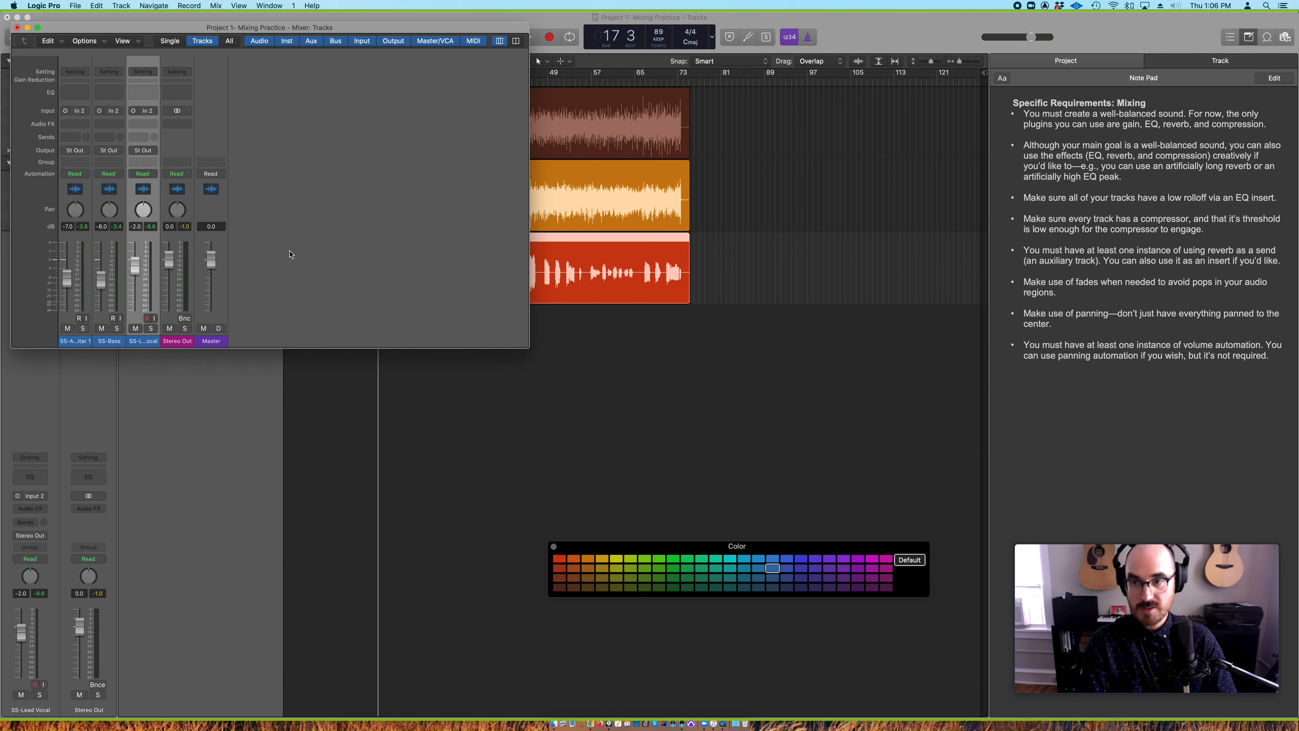
pyautogui.press('super+w')
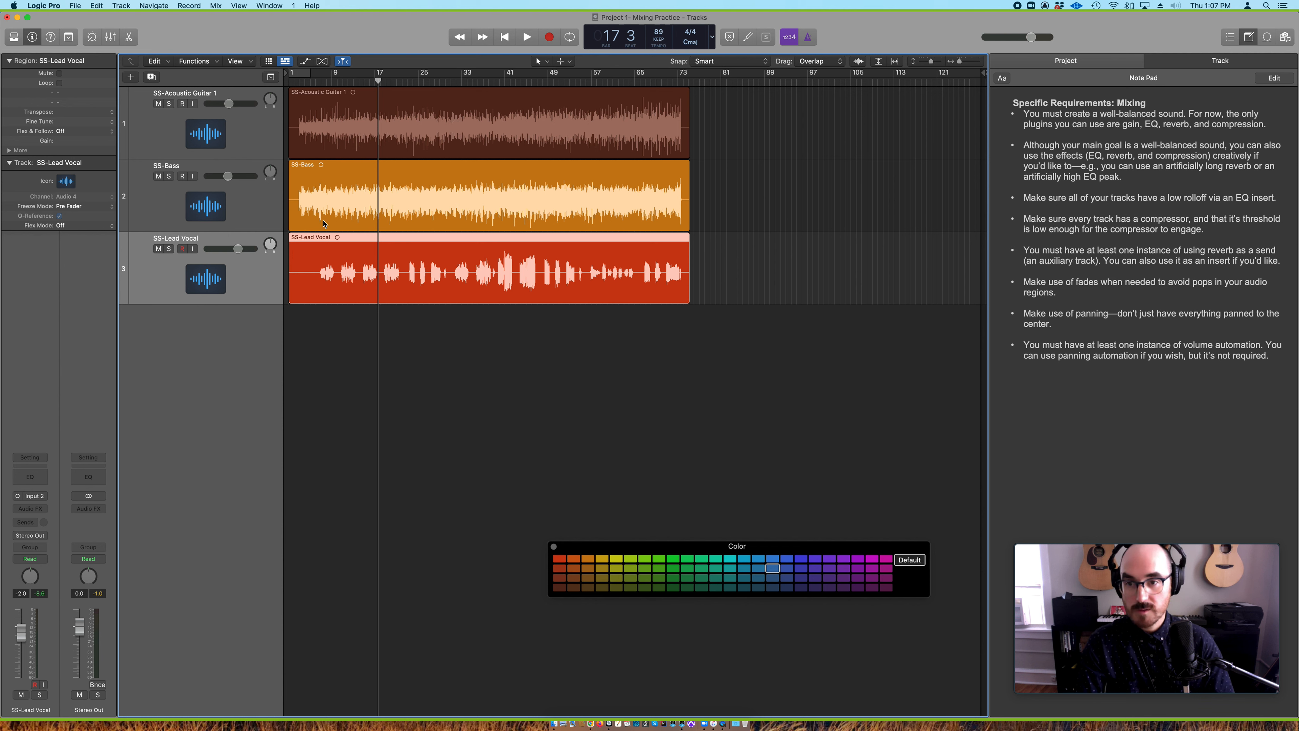
# Play the rebalanced mix from about bar 19 and check the mixing requirement for a low rolloff
pyautogui.click(387, 81)
pyautogui.press('space')
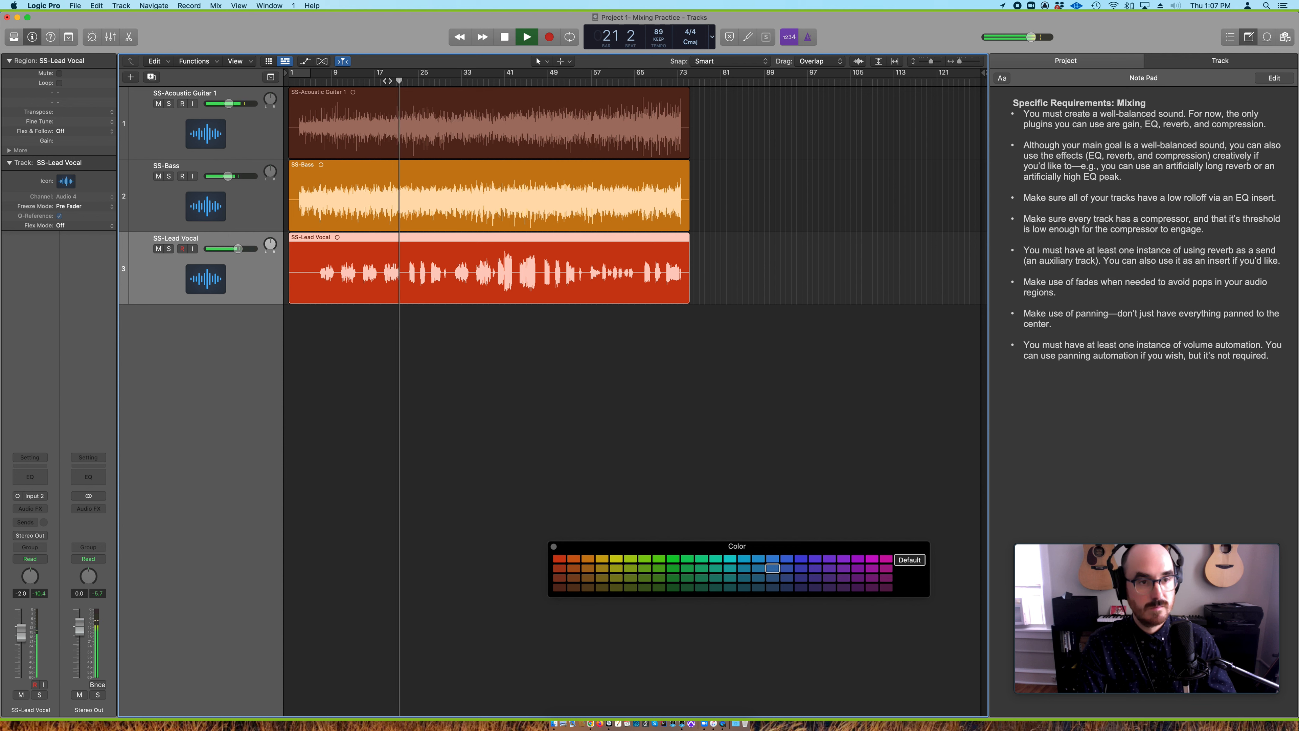
pyautogui.press('space')
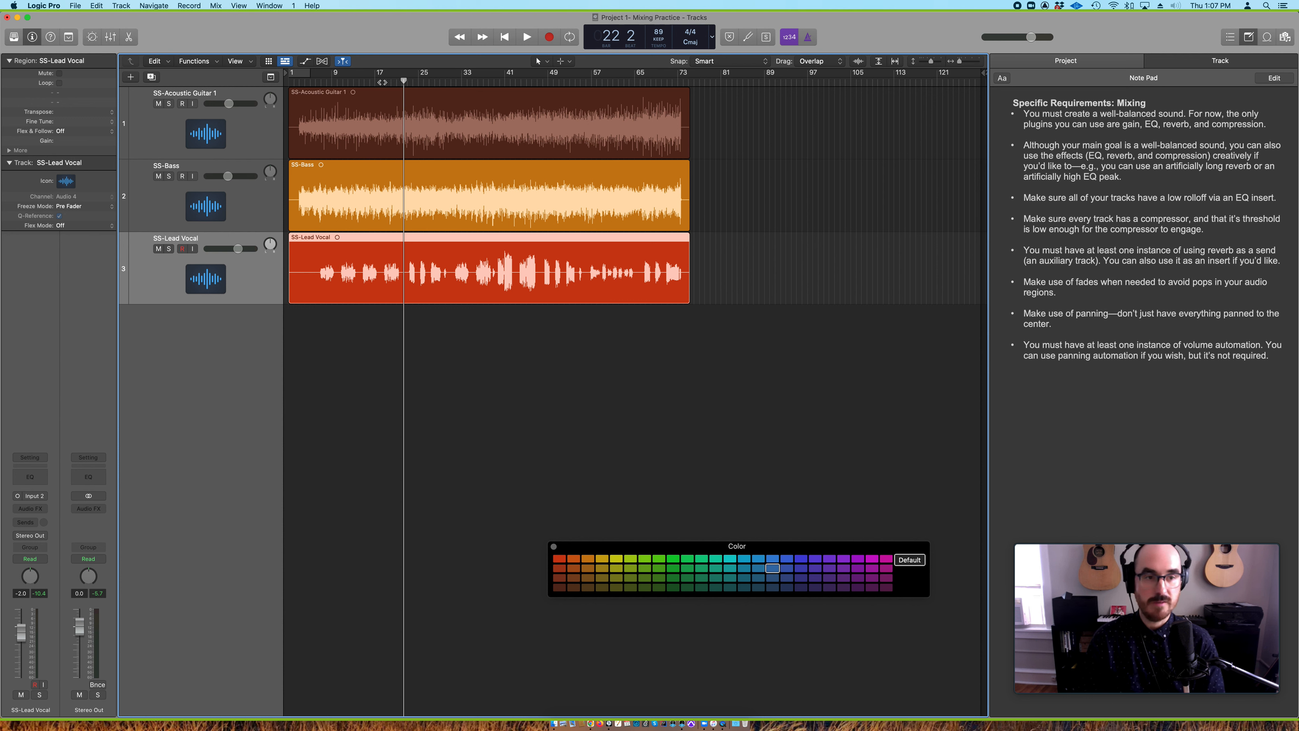
pyautogui.click(1022, 197)
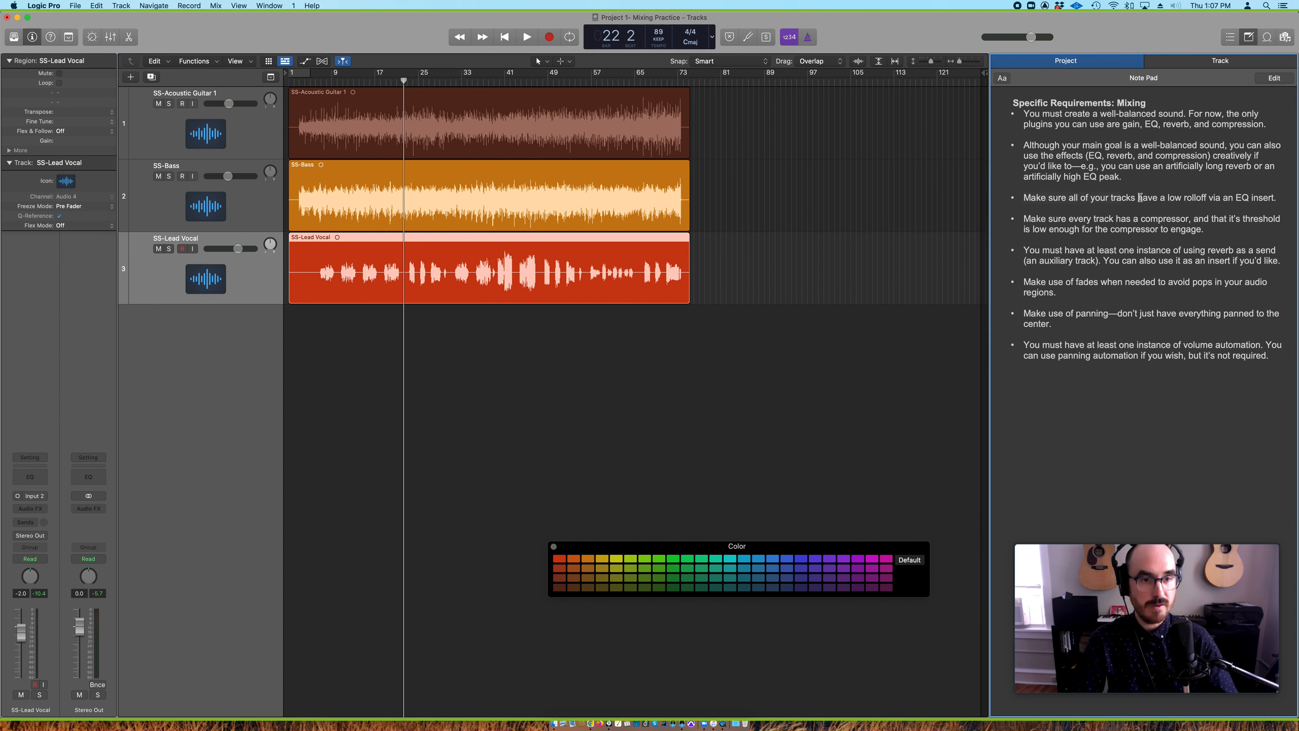
# Add a Channel EQ to the acoustic guitar, bass and lead vocal tracks, and close their plug-in windows
pyautogui.click(235, 222)
pyautogui.click(259, 128)
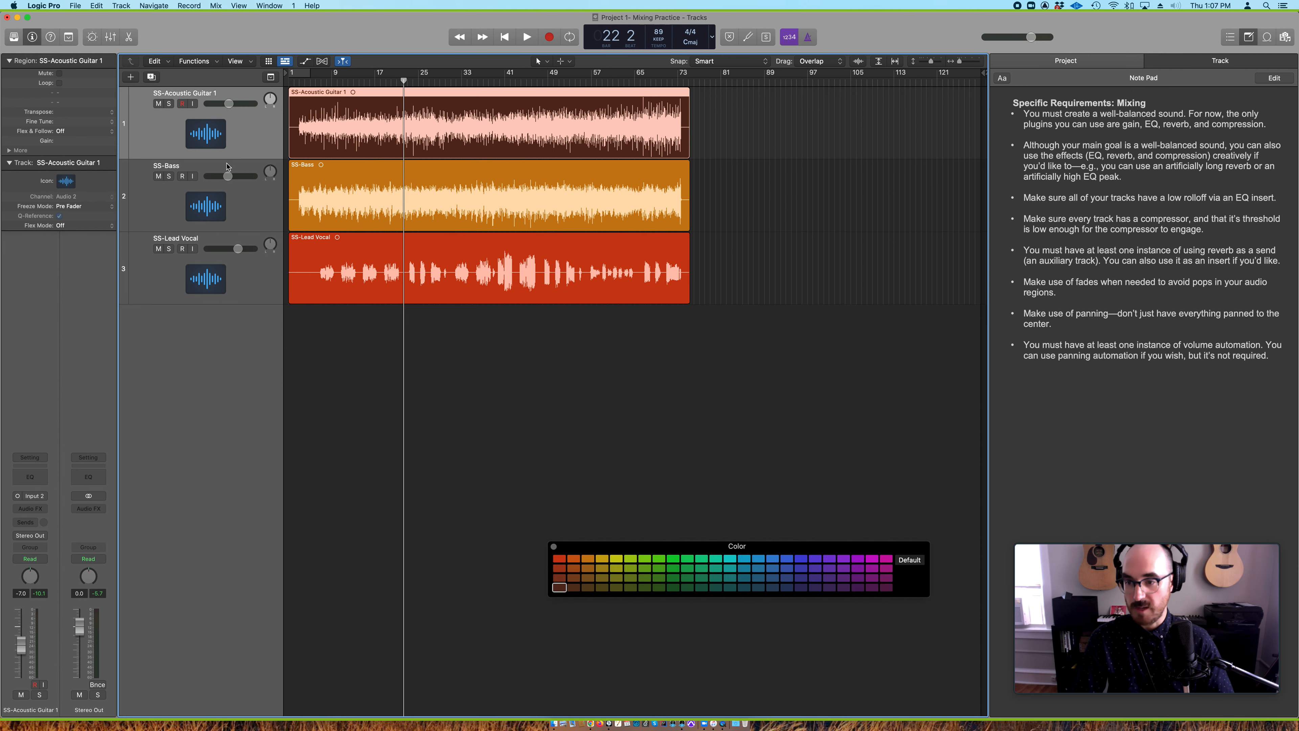
pyautogui.click(30, 476)
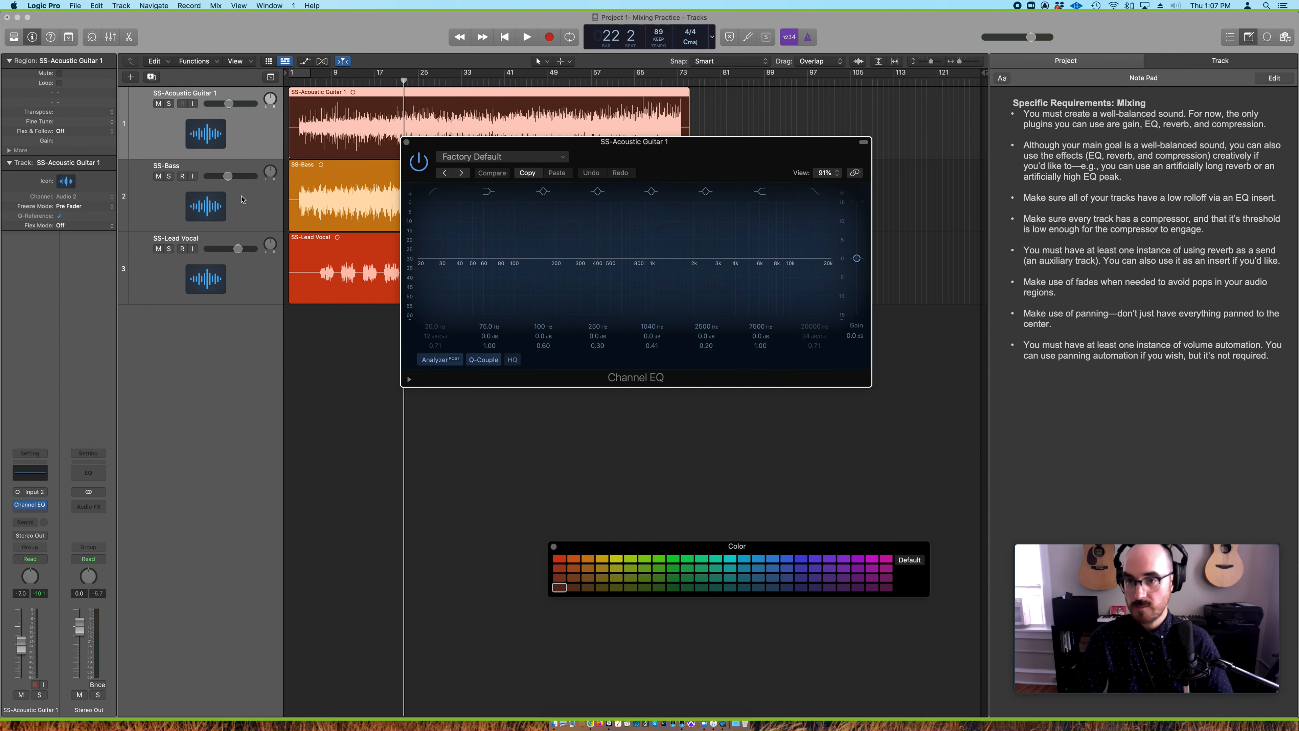
pyautogui.click(256, 209)
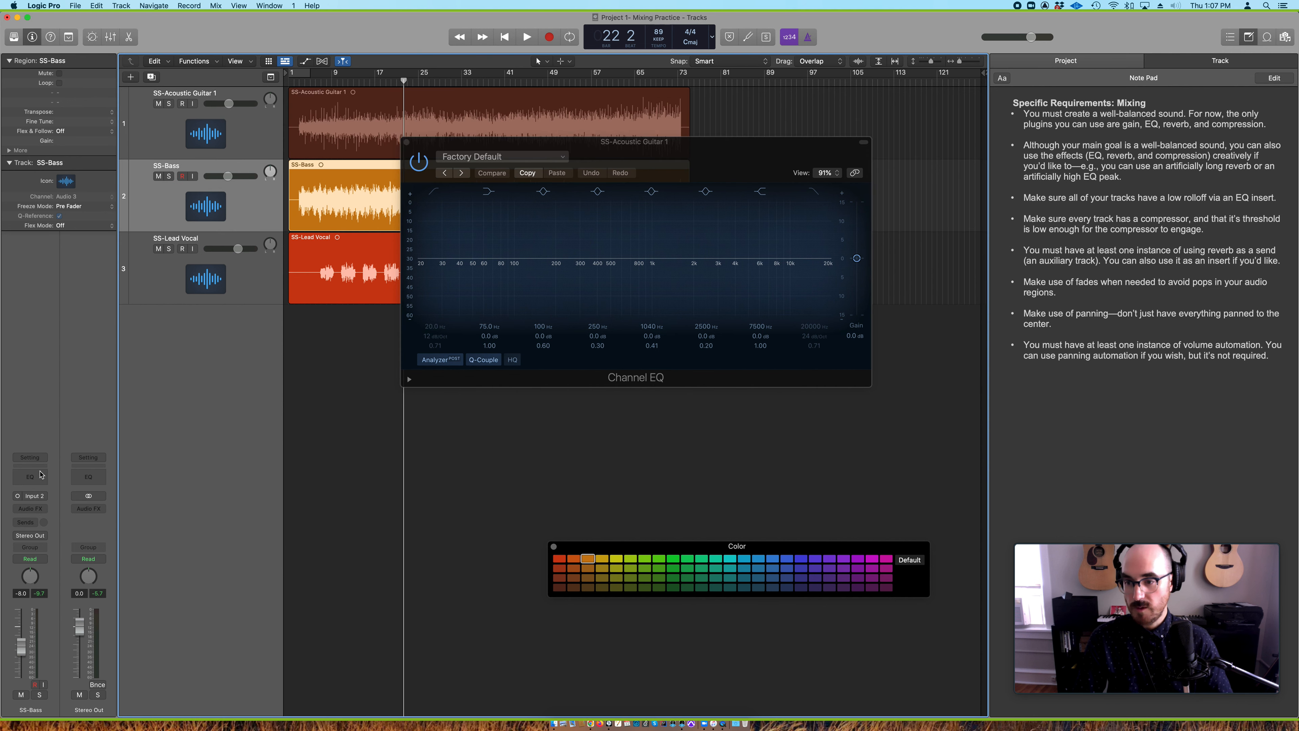
pyautogui.click(30, 477)
pyautogui.click(263, 282)
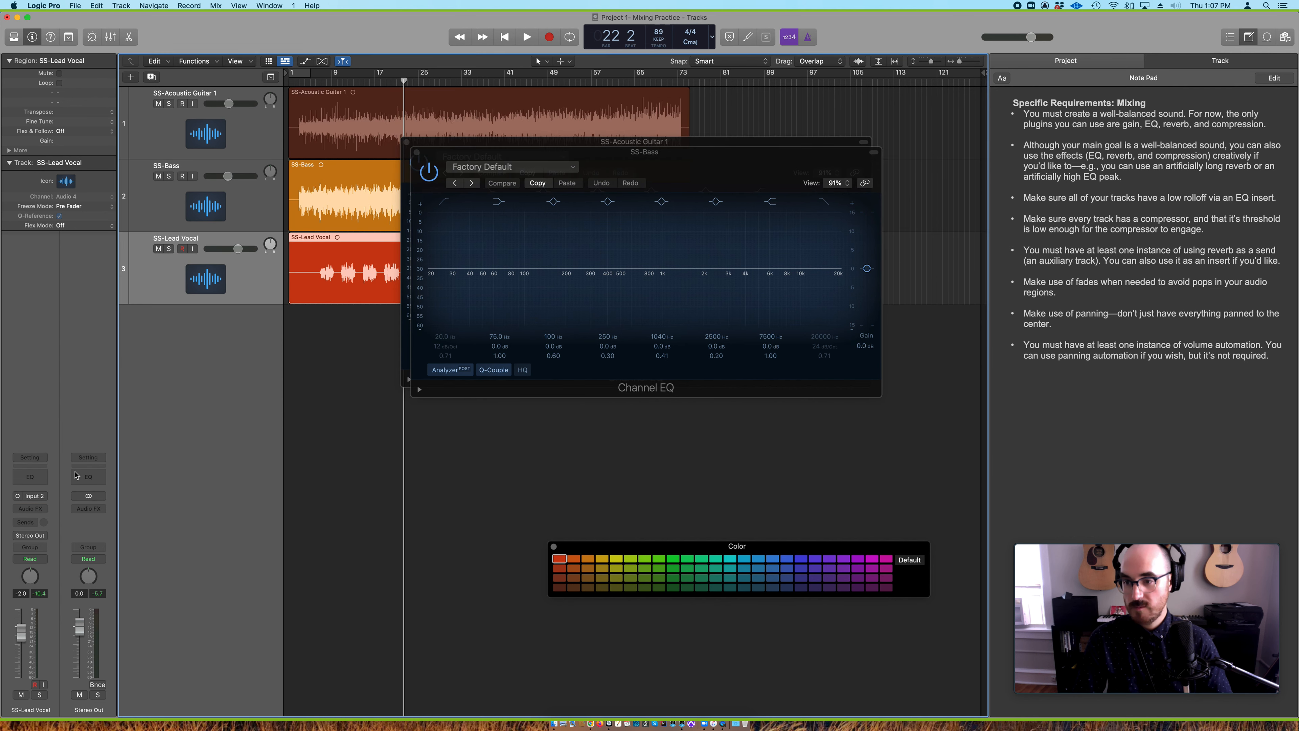
pyautogui.click(35, 481)
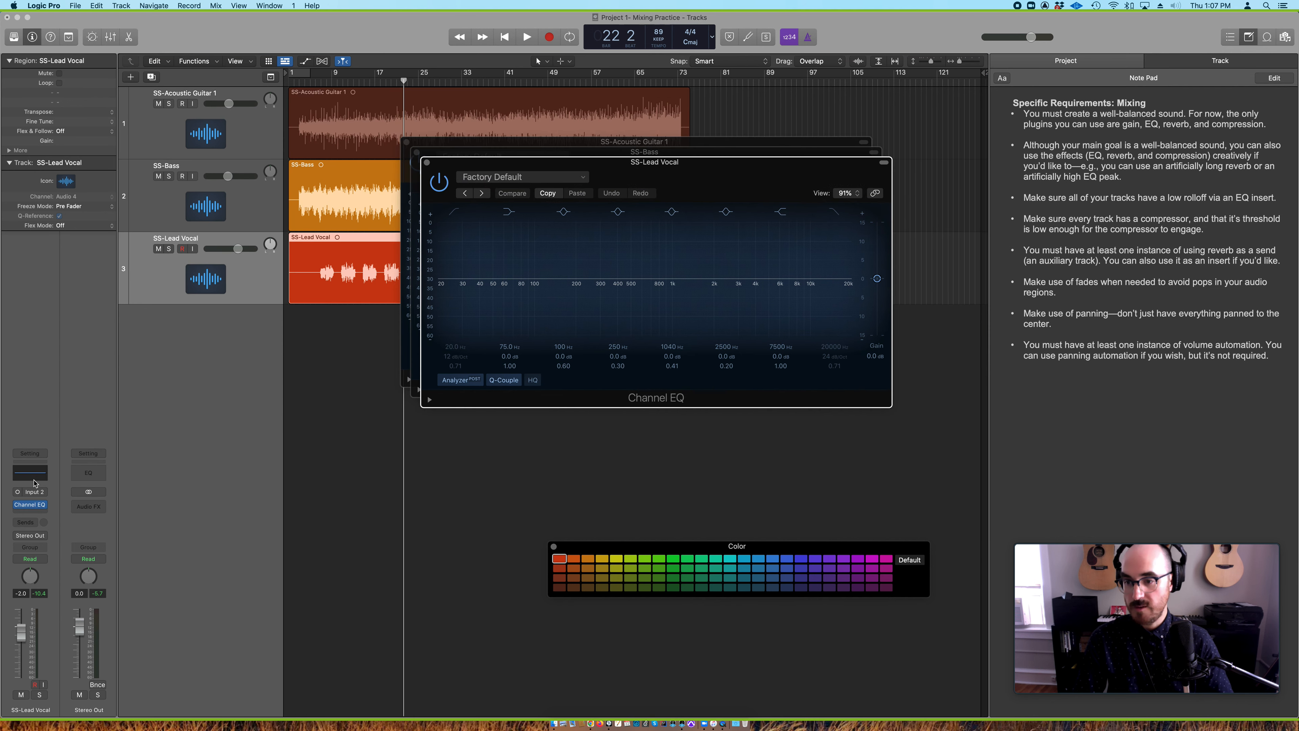
pyautogui.click(427, 162)
pyautogui.click(416, 152)
pyautogui.click(407, 145)
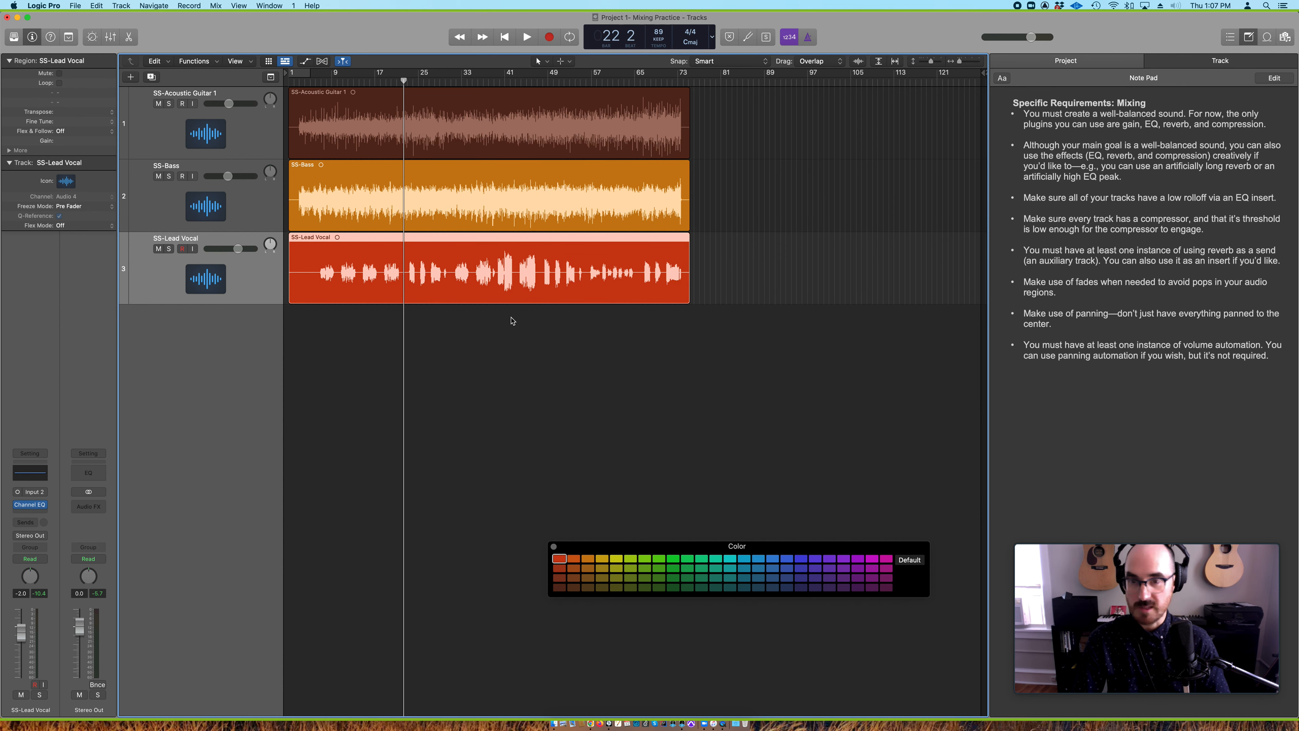
# Enable the low cut in the acoustic guitar's Channel EQ at about 84.5 Hz and close the mixer
pyautogui.press('super+2')
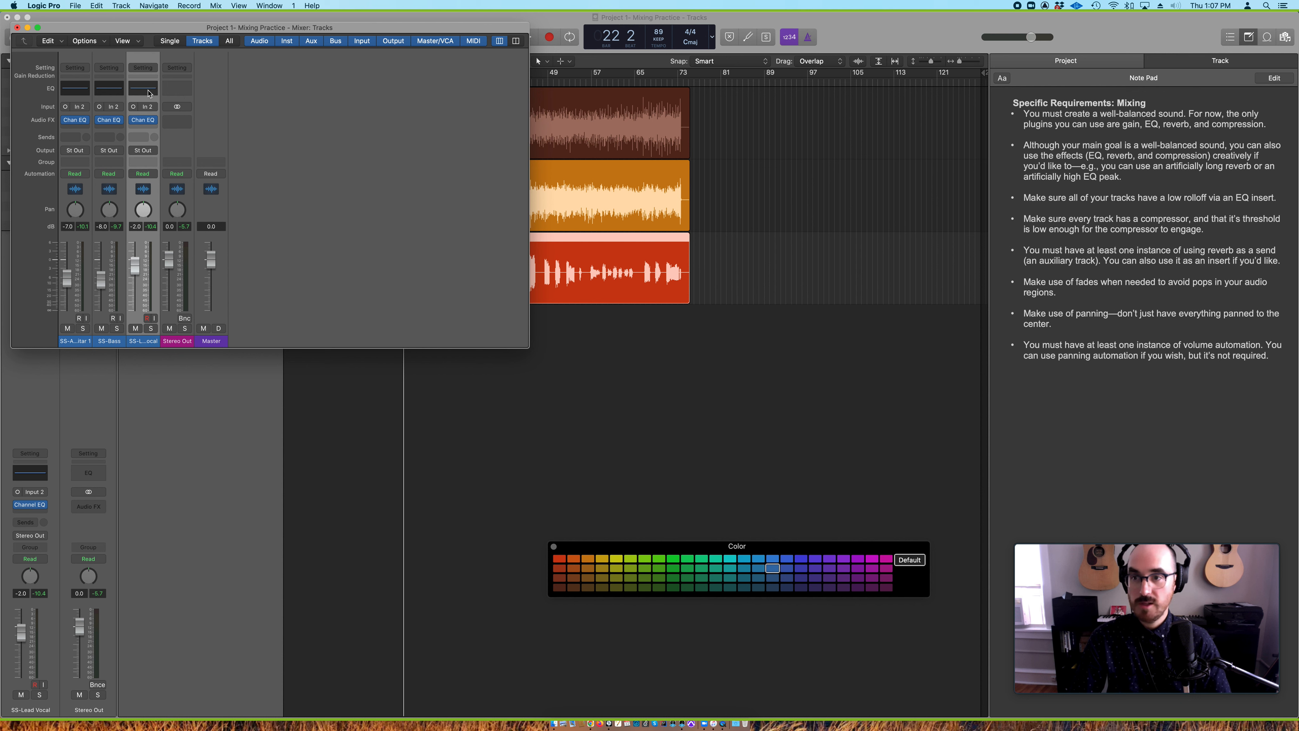
pyautogui.click(75, 89)
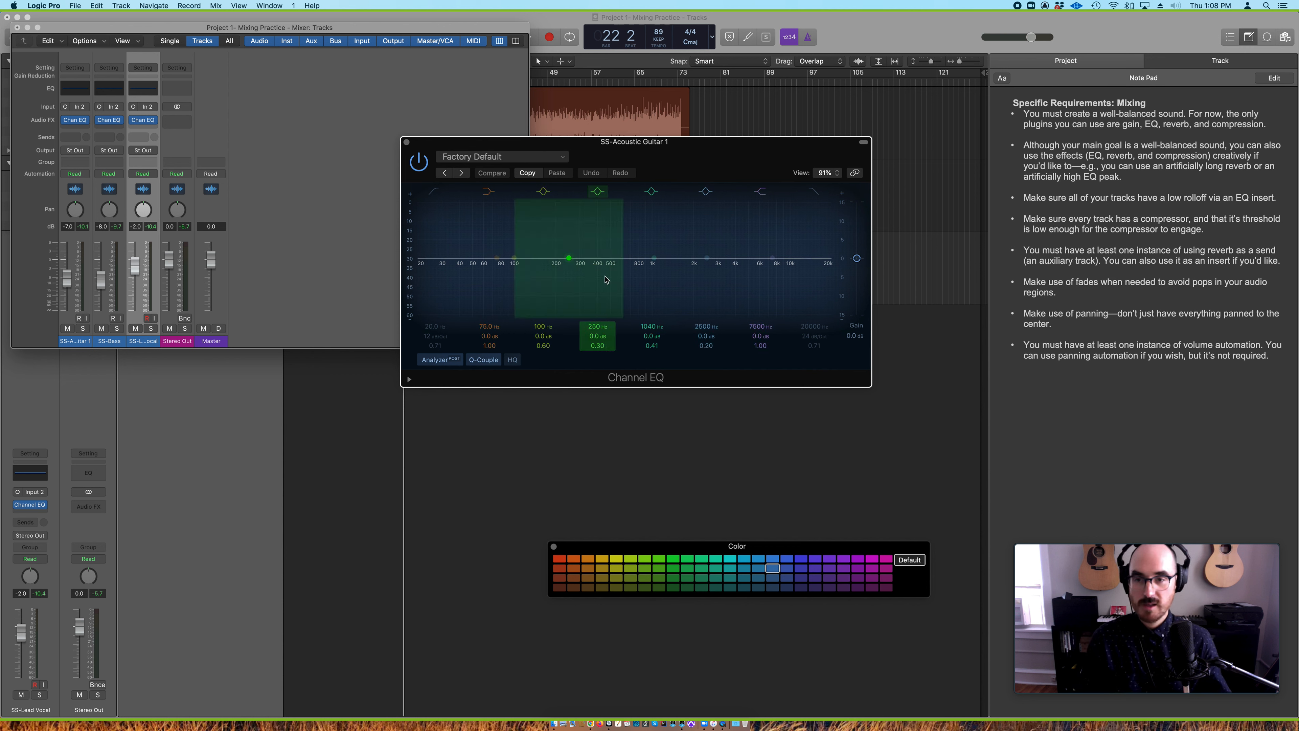
pyautogui.click(432, 192)
pyautogui.moveTo(420, 270); pyautogui.dragTo(504, 270)
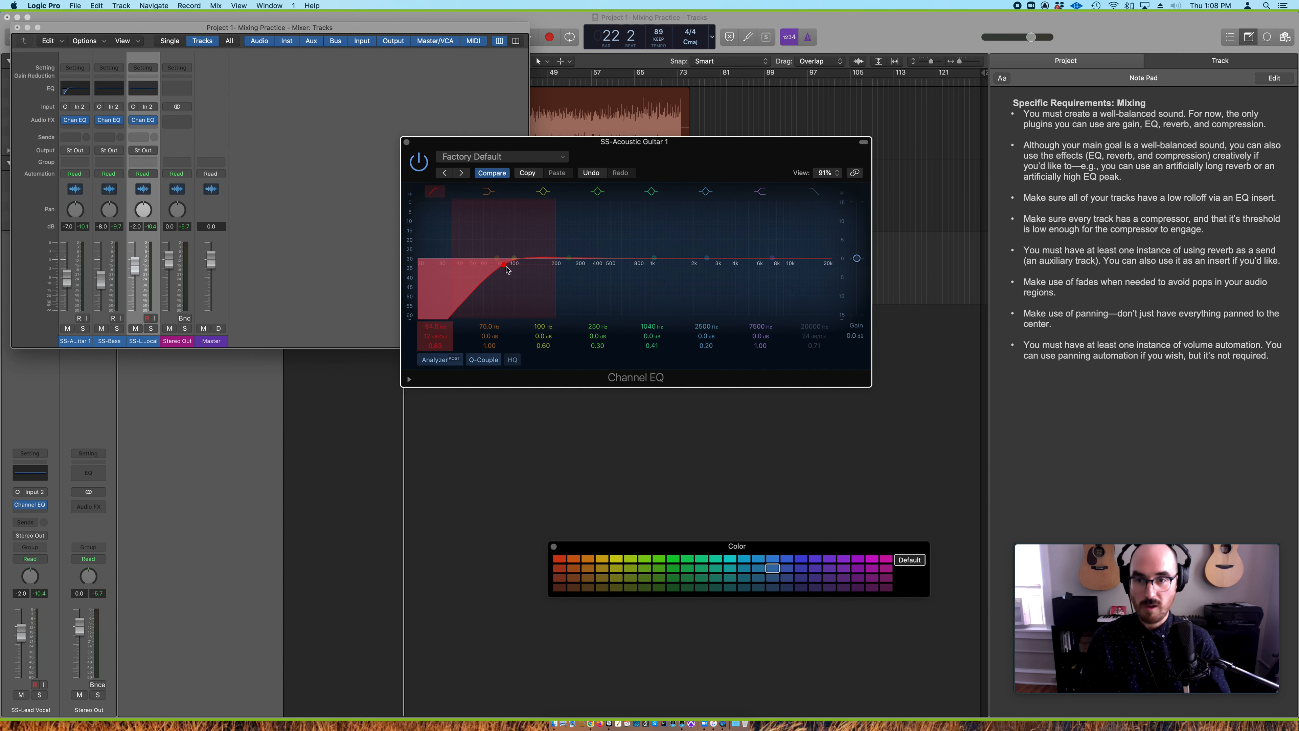
pyautogui.click(17, 28)
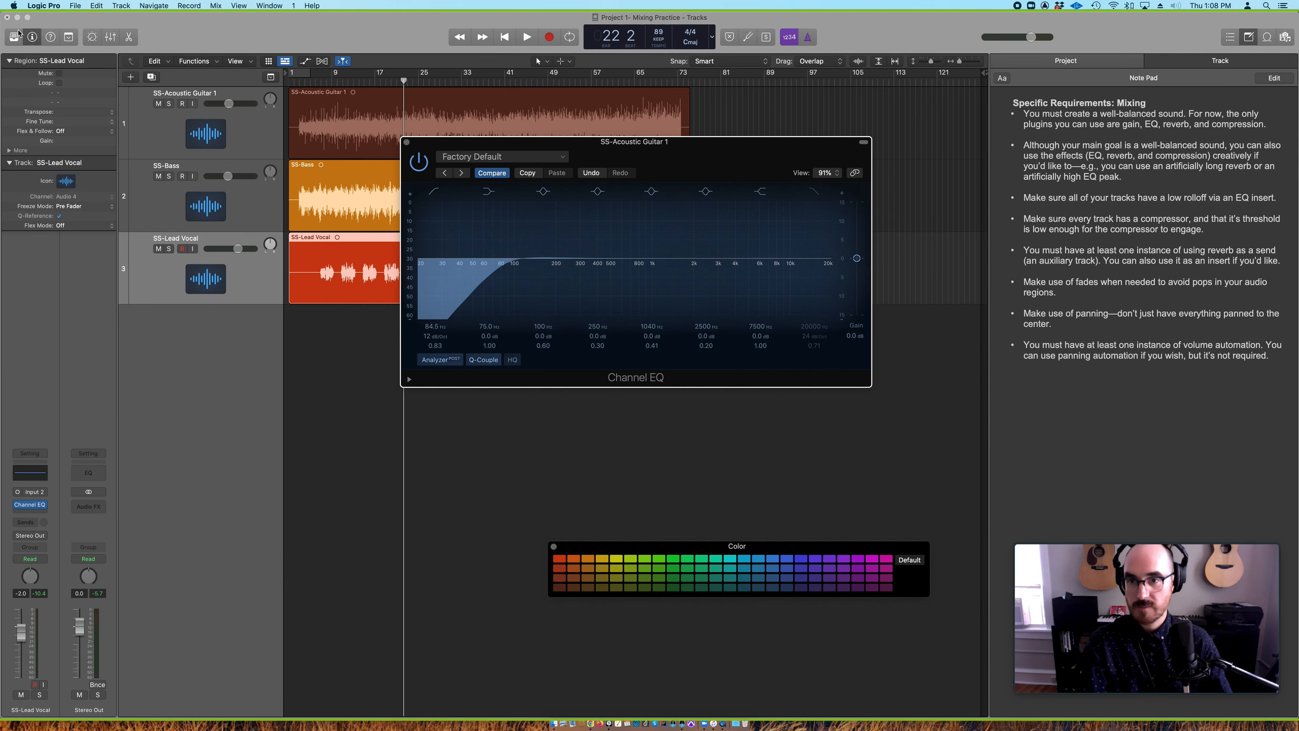
# Solo the acoustic guitar and audition its low cut during playback, sweeping the cutoff down to about 23 Hz and back up with a steeper slope
pyautogui.click(169, 104)
pyautogui.press('space')
pyautogui.moveTo(504, 263); pyautogui.dragTo(431, 270)
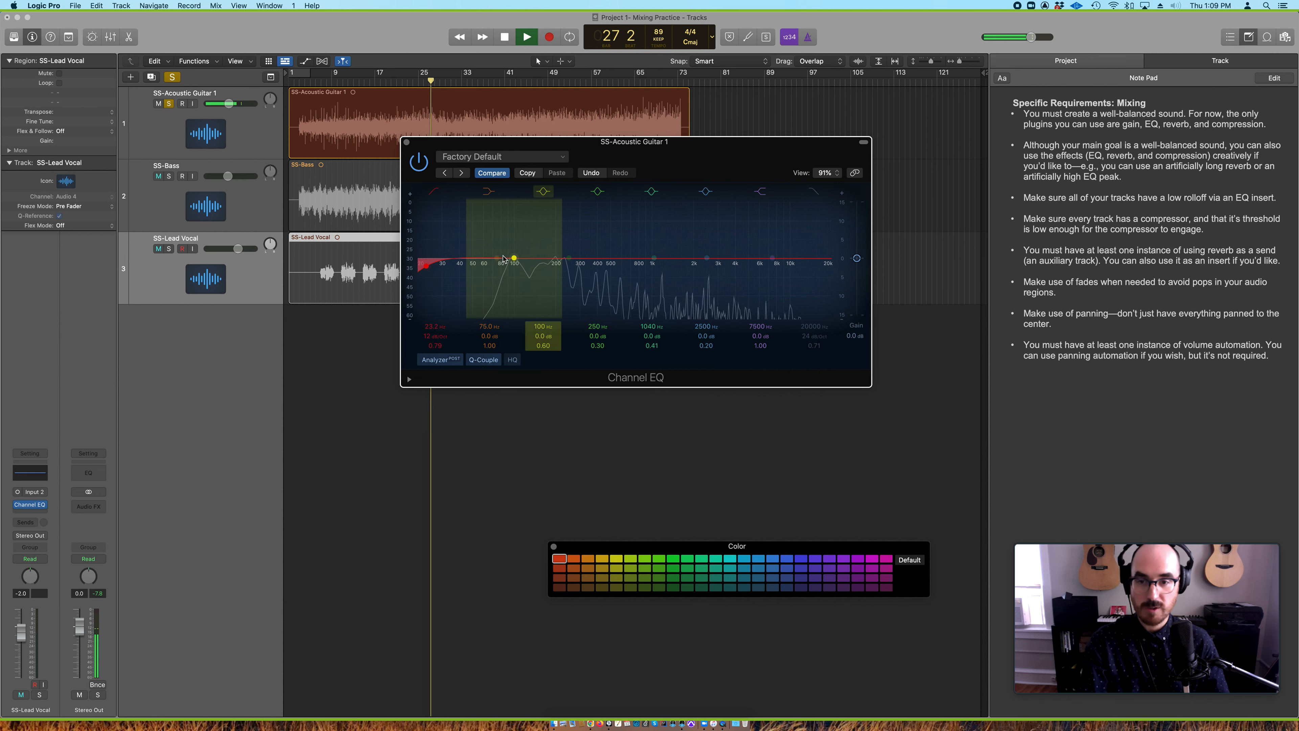
pyautogui.moveTo(428, 270); pyautogui.dragTo(468, 297)
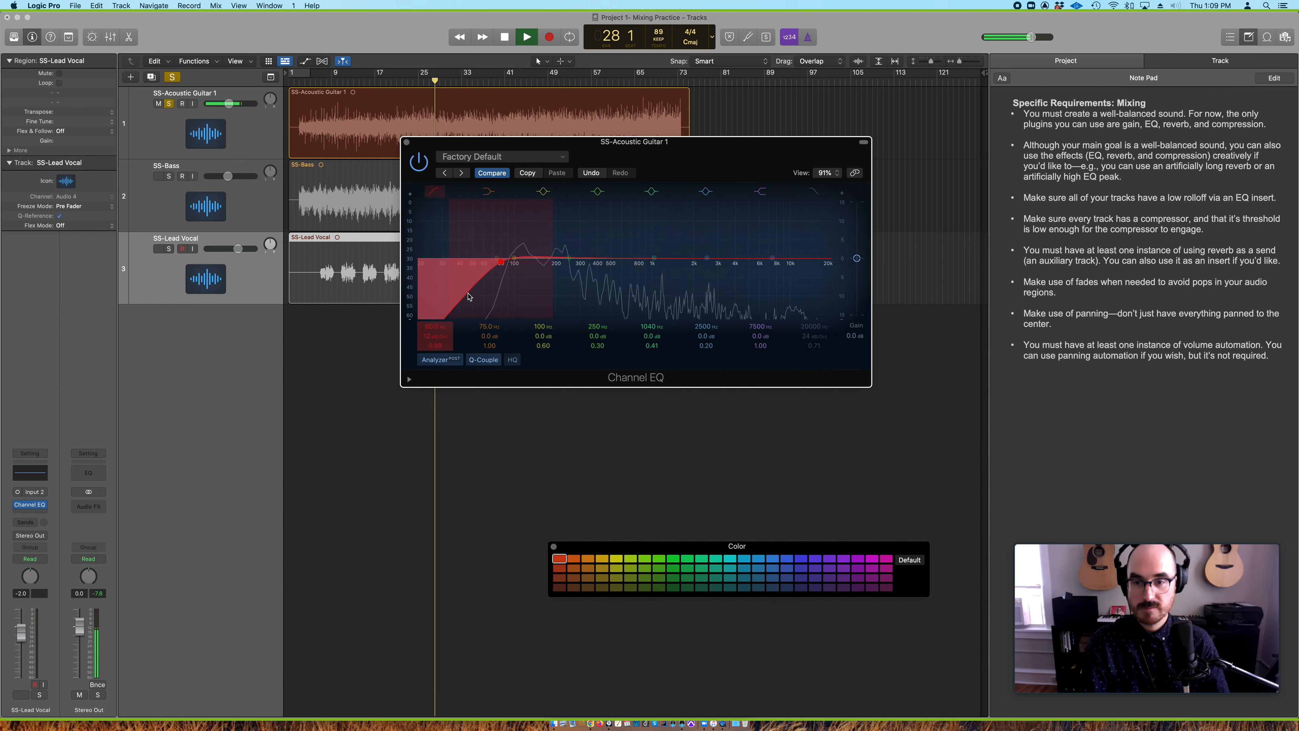
pyautogui.moveTo(428, 336); pyautogui.dragTo(435, 342)
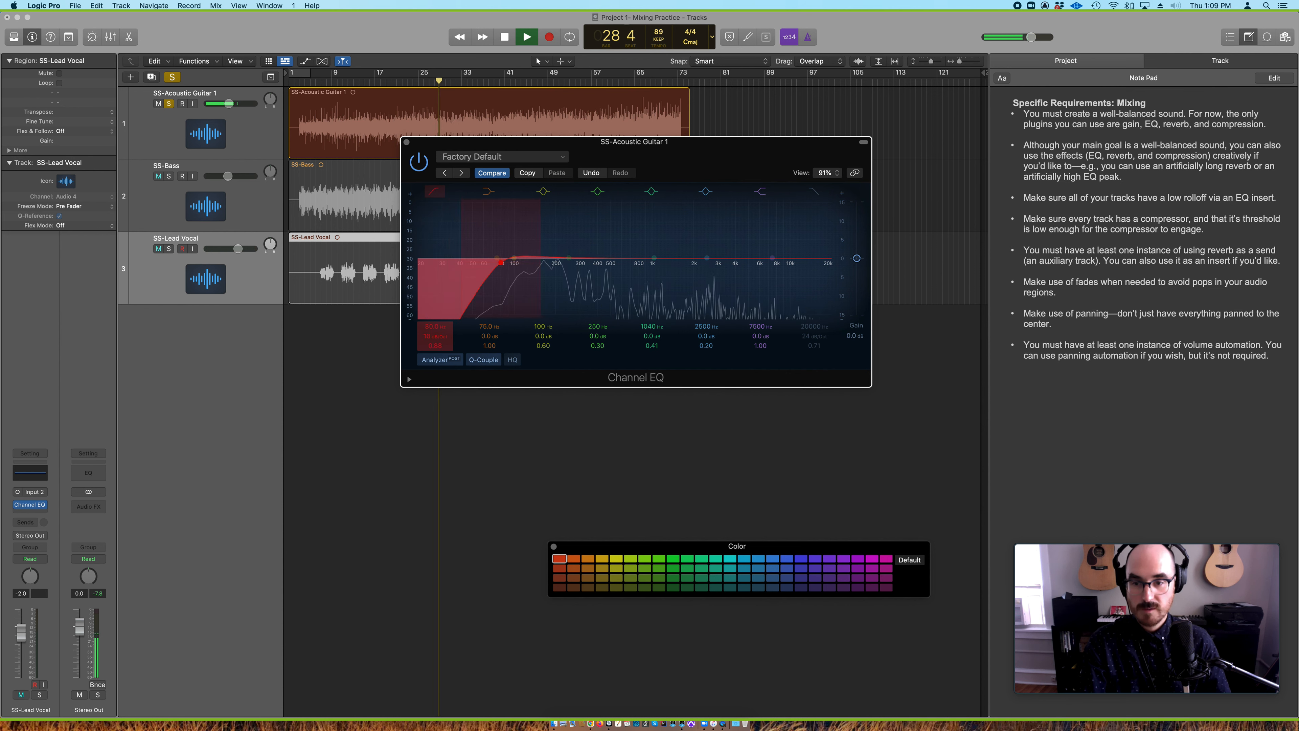
pyautogui.press('space')
# Set the guitar EQ's low cut slope to 24 dB/Oct and fine-tune its cutoff just below 100 Hz
pyautogui.moveTo(498, 265)
pyautogui.mouseDown()
pyautogui.moveTo(473, 265)
pyautogui.moveTo(506, 266)
pyautogui.mouseUp()
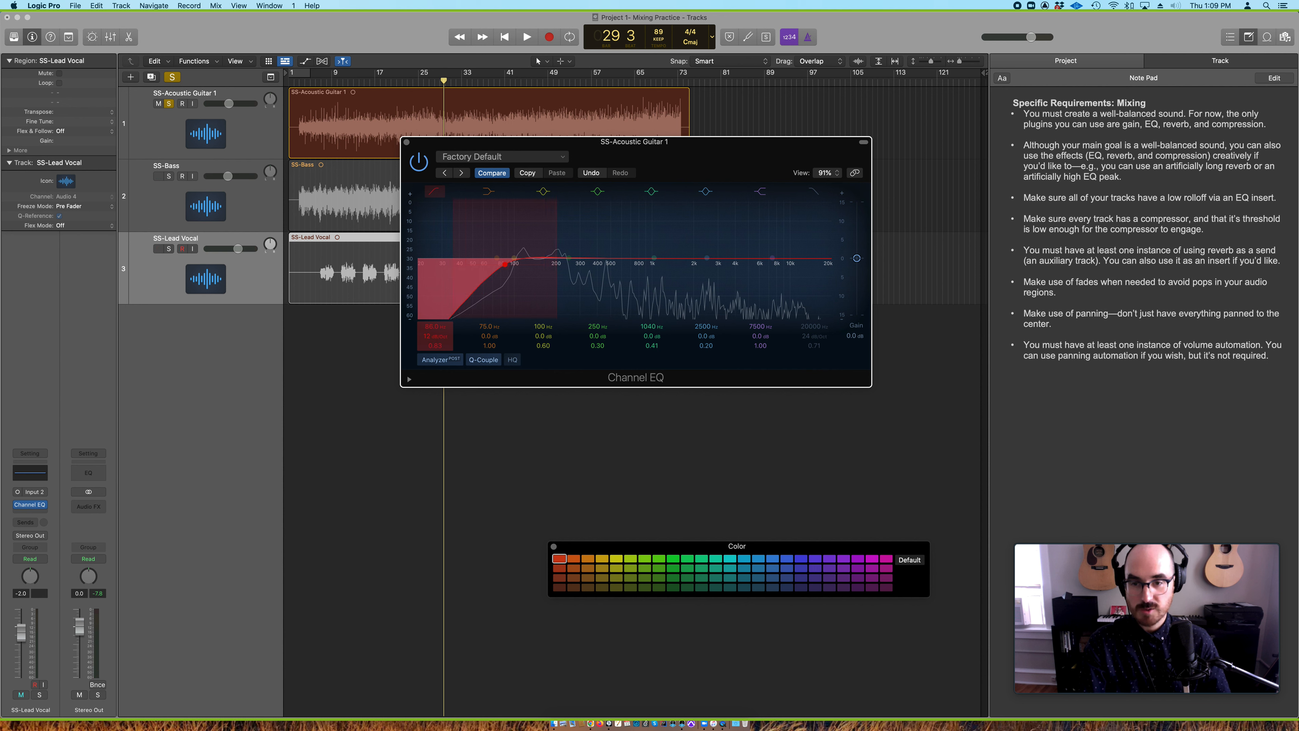
pyautogui.moveTo(427, 337); pyautogui.dragTo(429, 332)
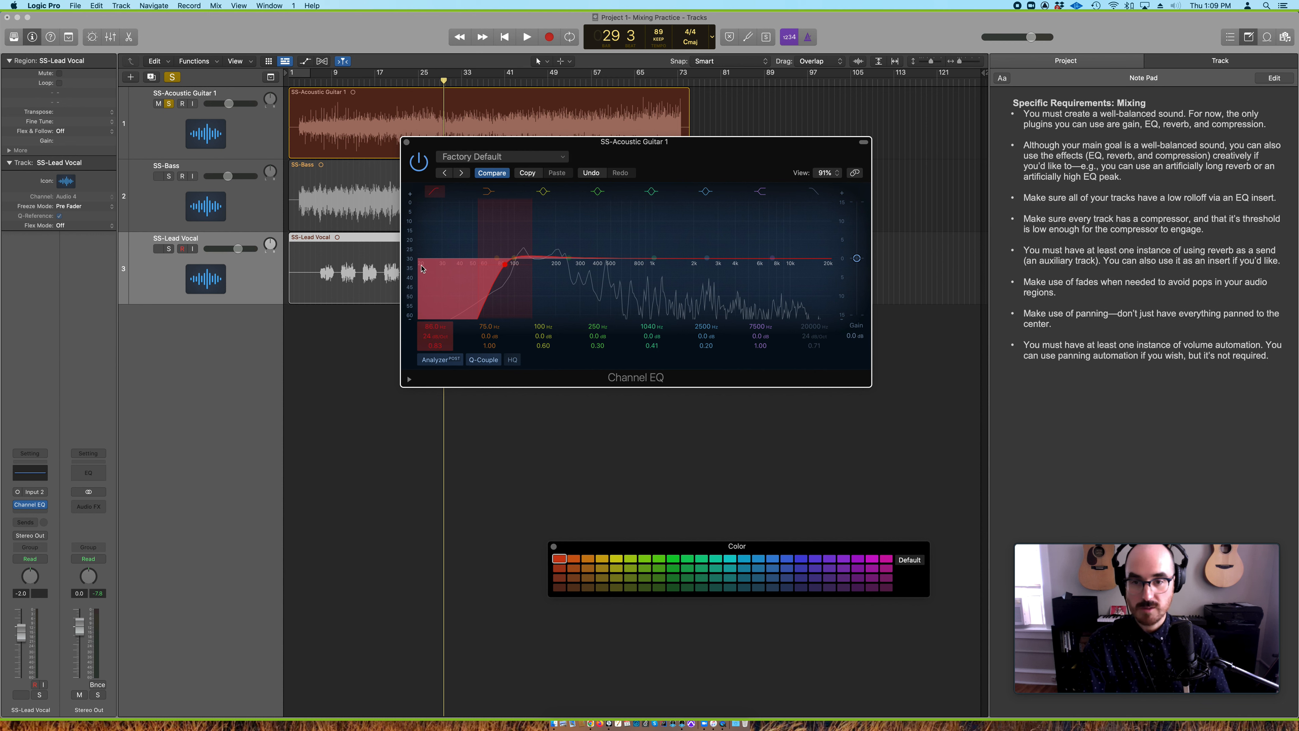
pyautogui.moveTo(506, 267); pyautogui.dragTo(504, 270)
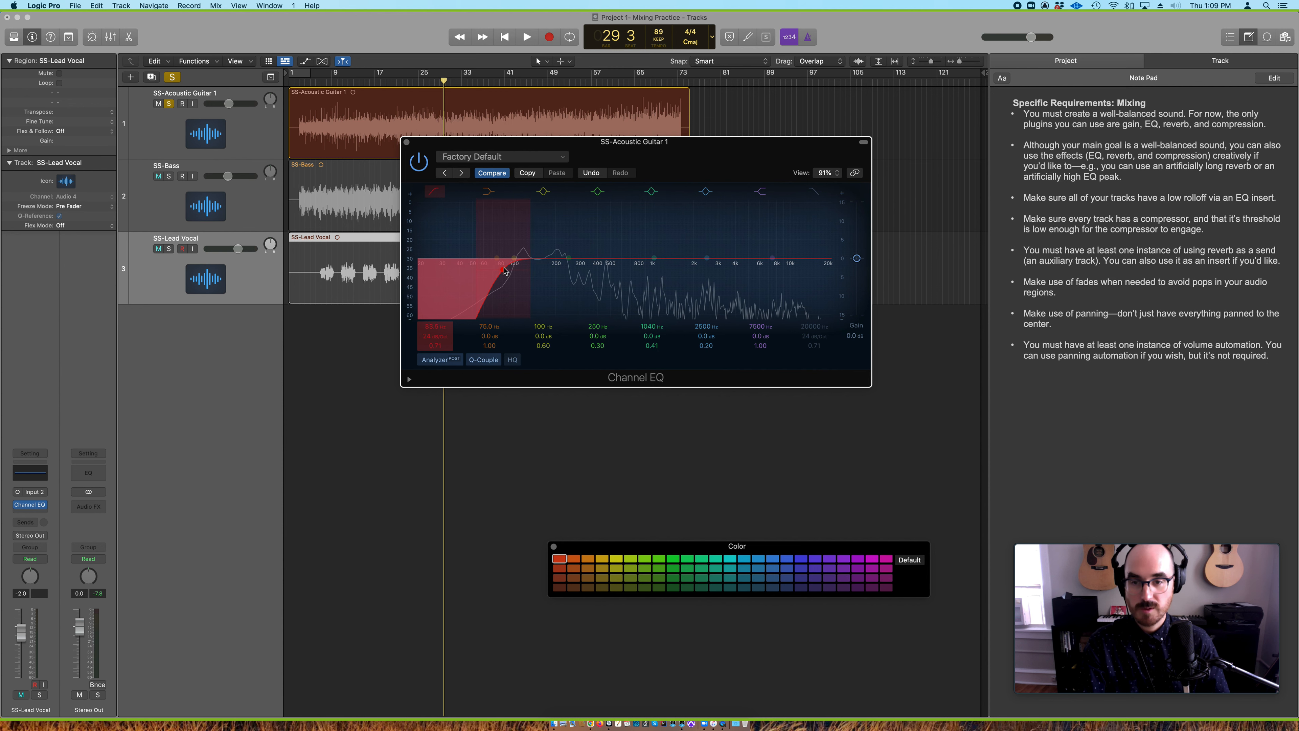
# Close the acoustic guitar's EQ, solo only the bass and audition it with its Channel EQ open
pyautogui.click(407, 142)
pyautogui.click(170, 104)
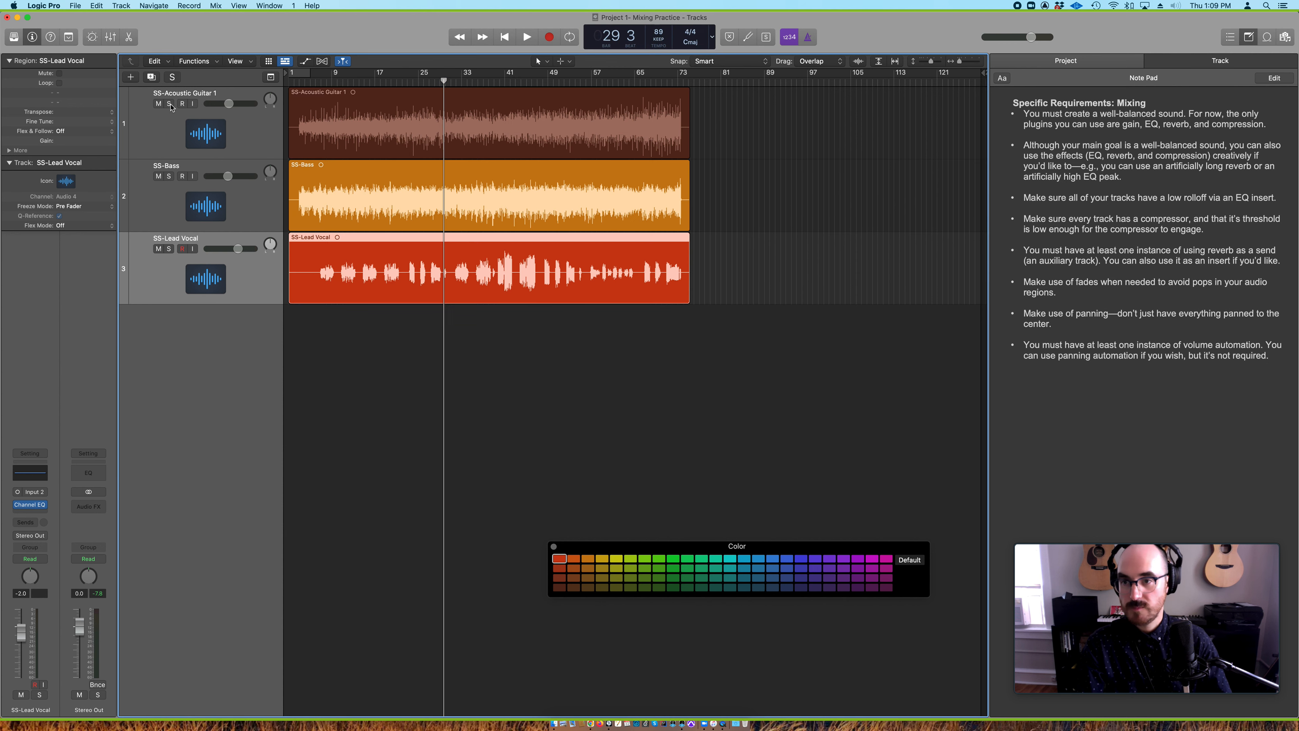
pyautogui.click(172, 177)
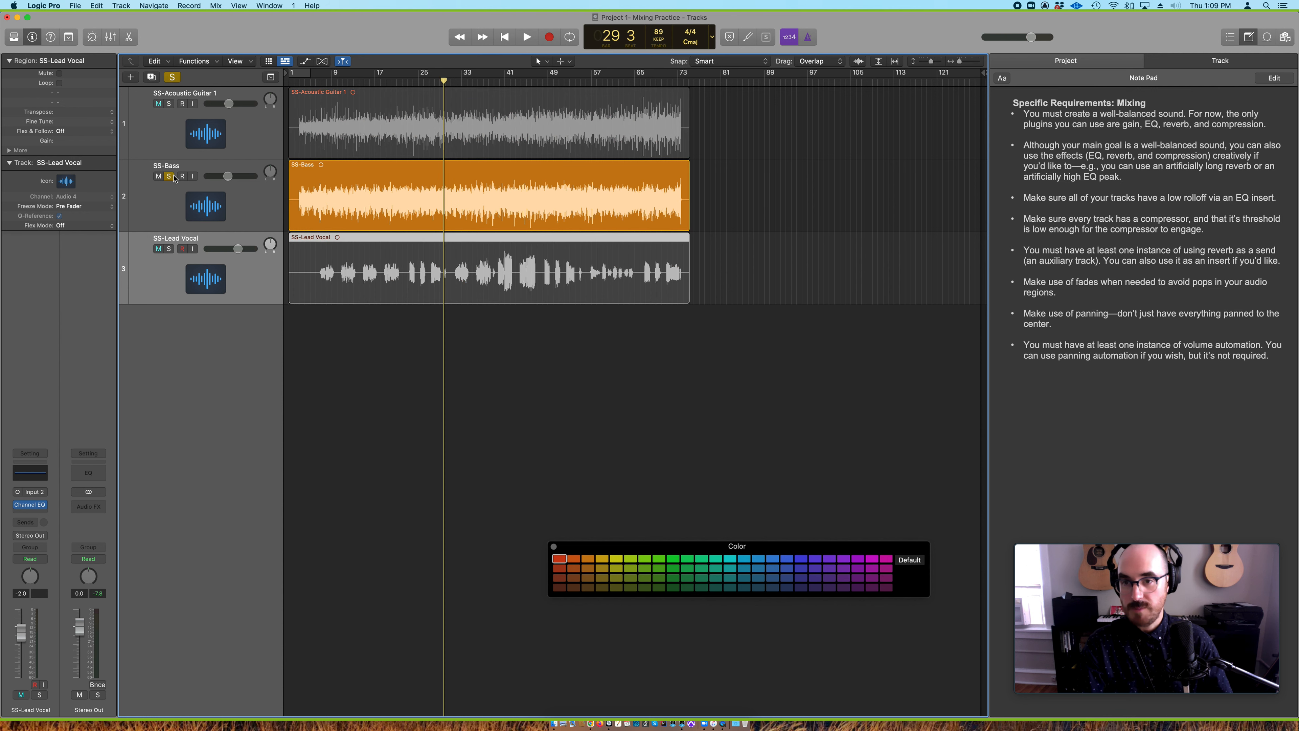
pyautogui.click(246, 168)
pyautogui.click(31, 473)
pyautogui.press('space')
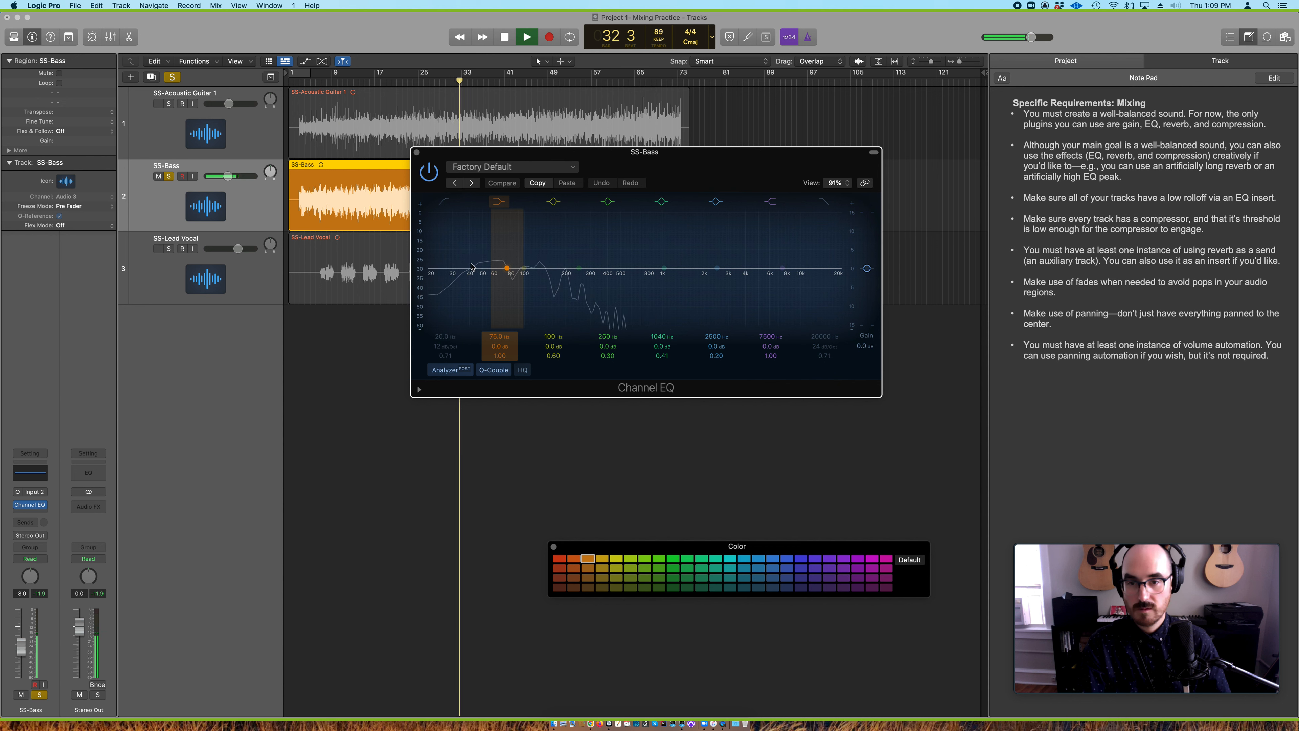
pyautogui.press('space')
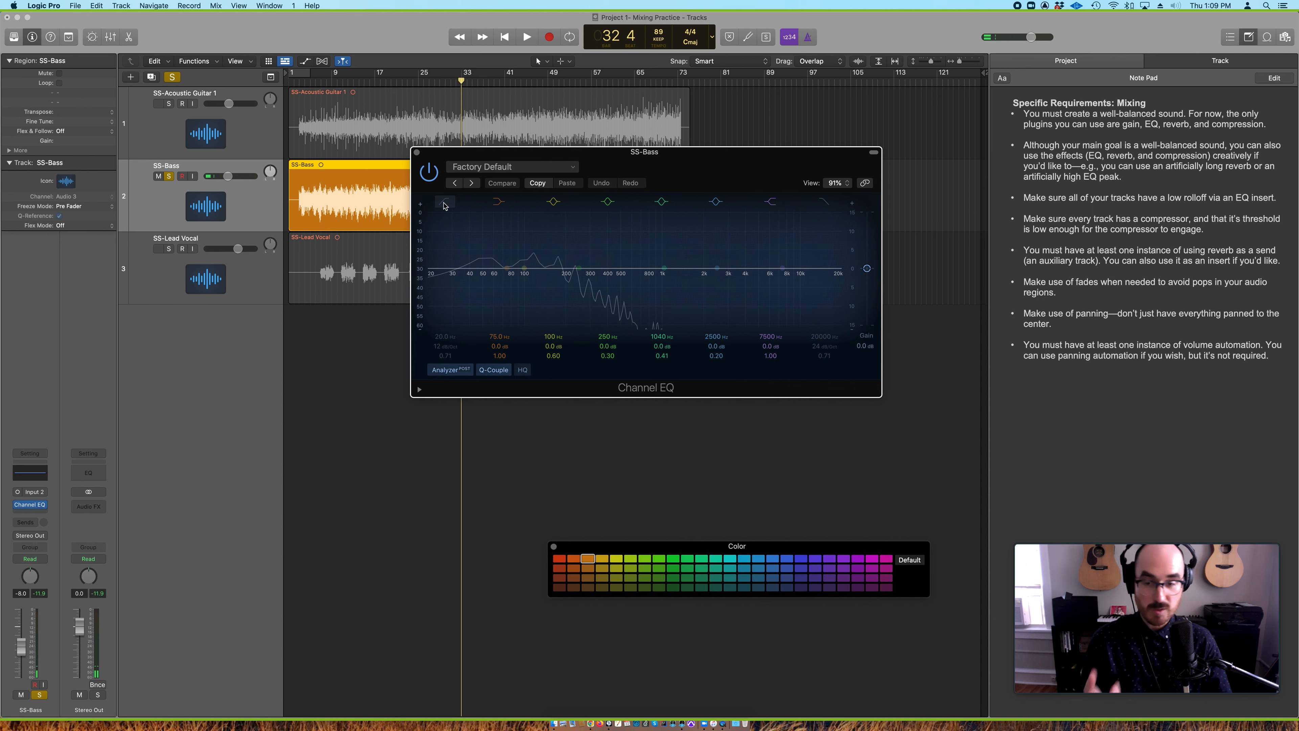
# Enable the low cut in the bass's Channel EQ just below 40 Hz with a steeper slope, and close the EQ
pyautogui.click(447, 202)
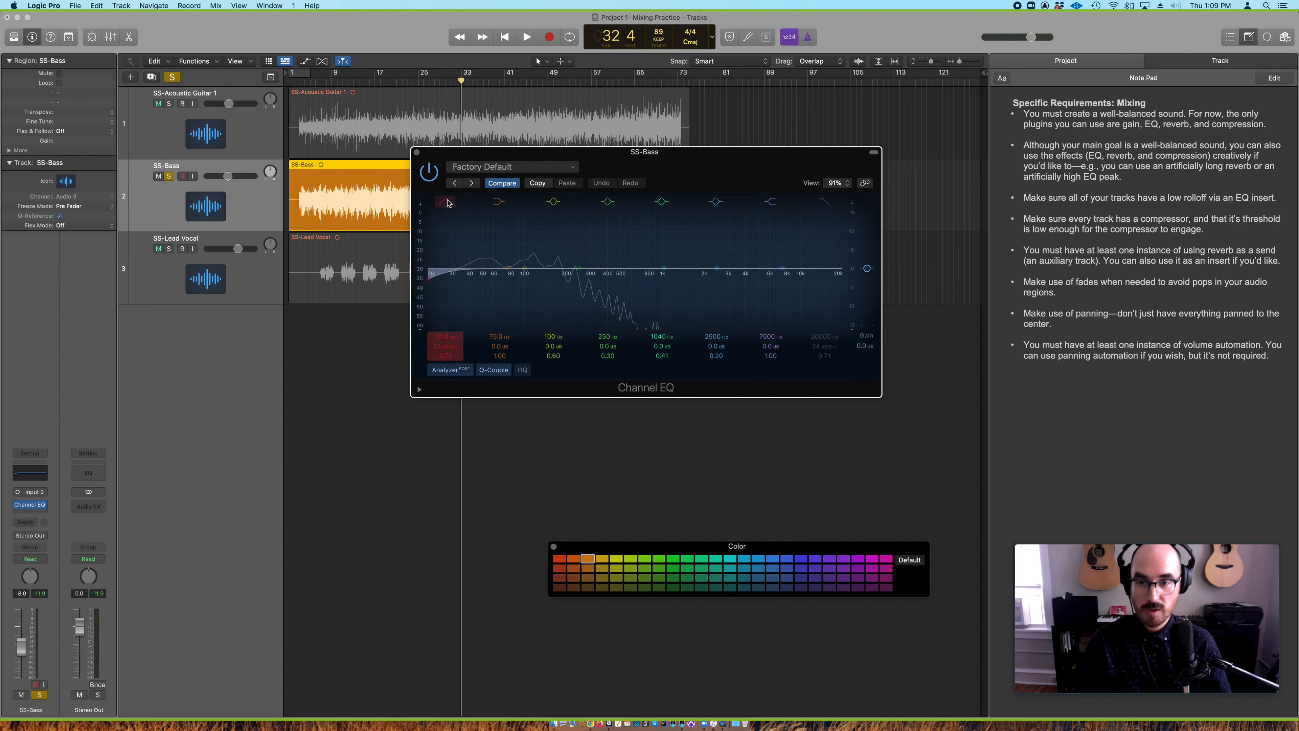
pyautogui.moveTo(428, 281); pyautogui.dragTo(466, 274)
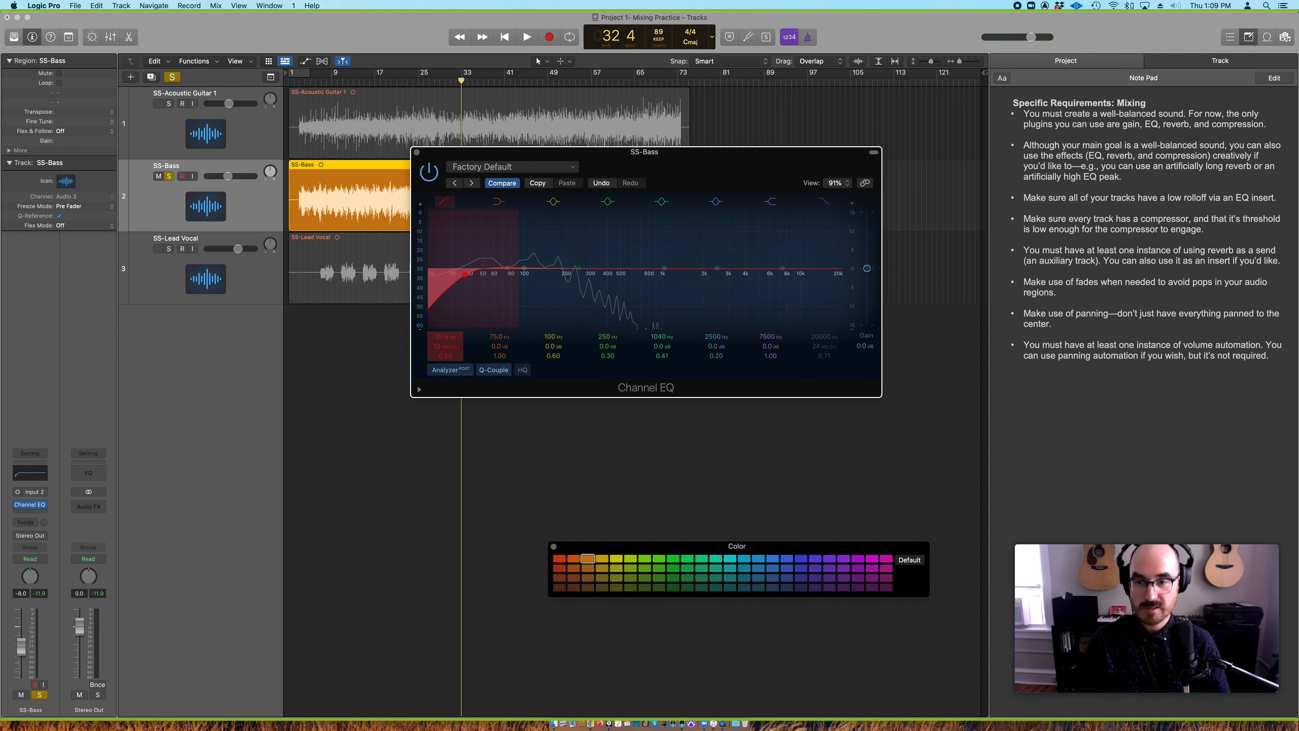
pyautogui.moveTo(445, 346); pyautogui.dragTo(445, 342)
pyautogui.moveTo(465, 274); pyautogui.dragTo(468, 275)
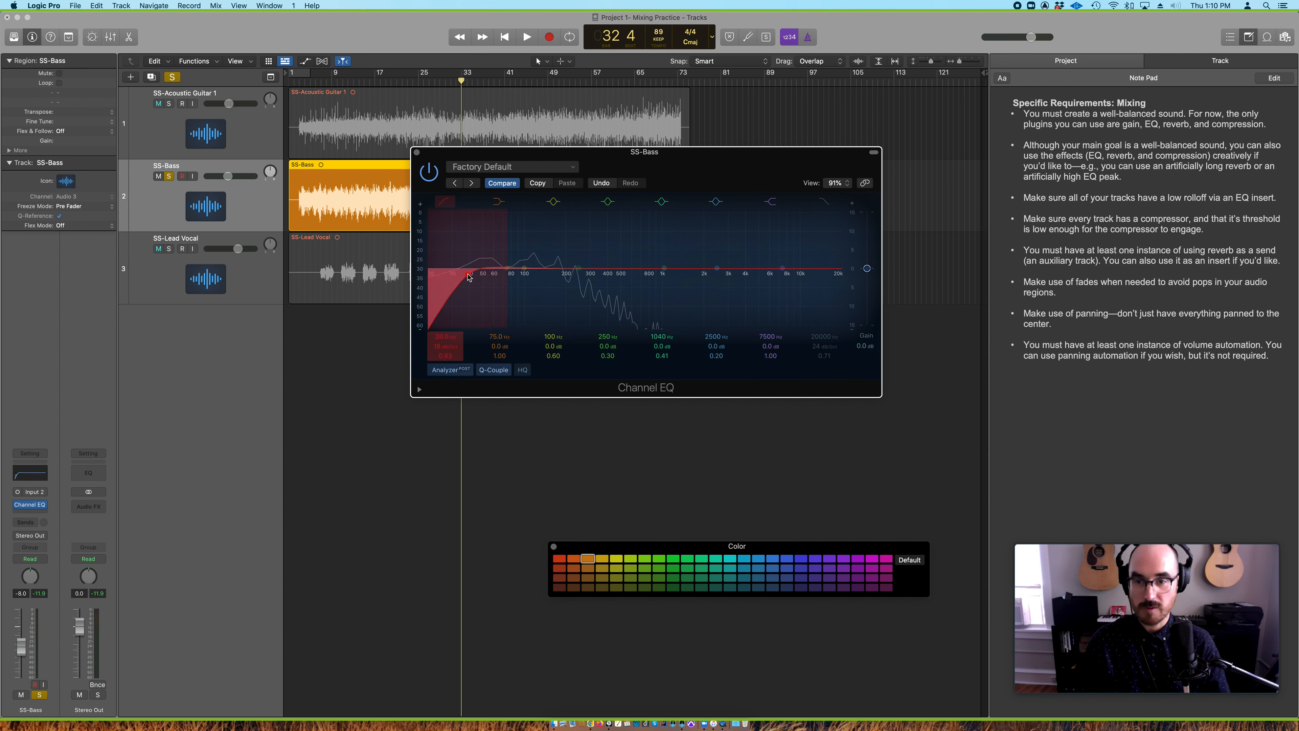
pyautogui.click(417, 152)
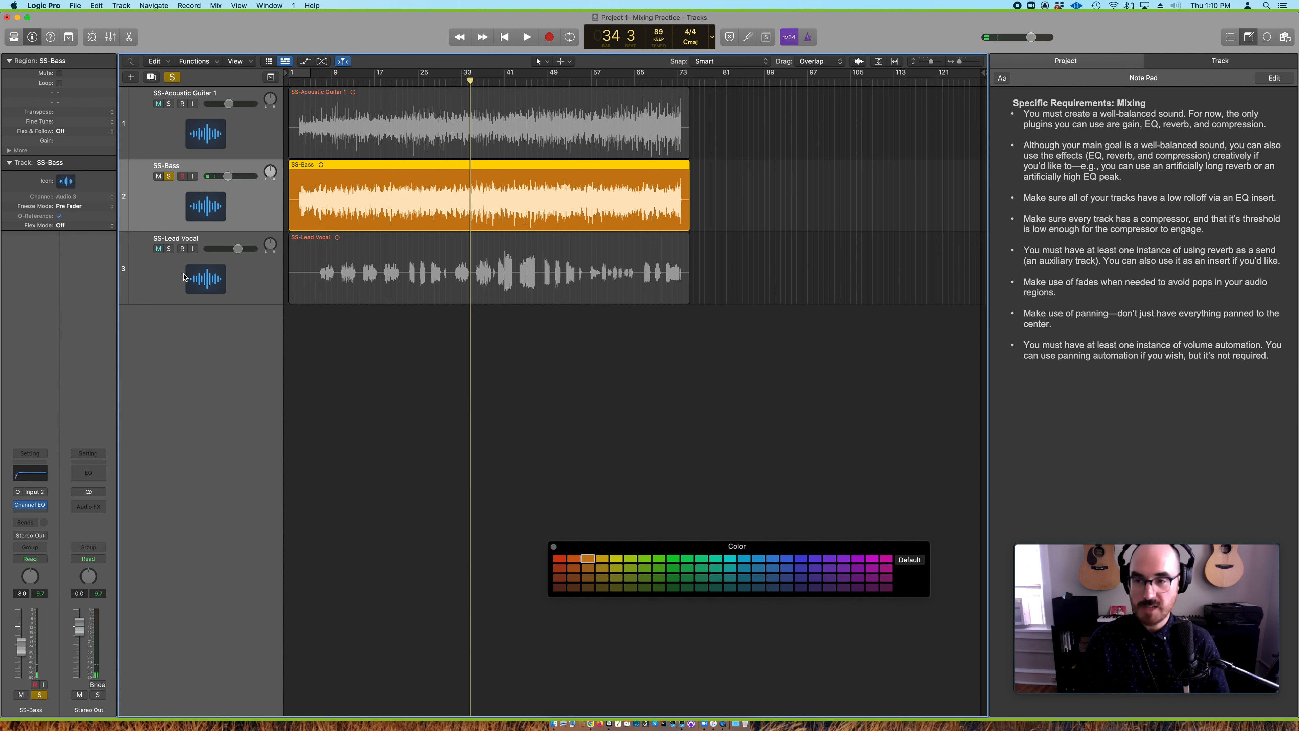
# Solo only the lead vocal and audition it from about bar 39 with its Channel EQ open
pyautogui.click(169, 249)
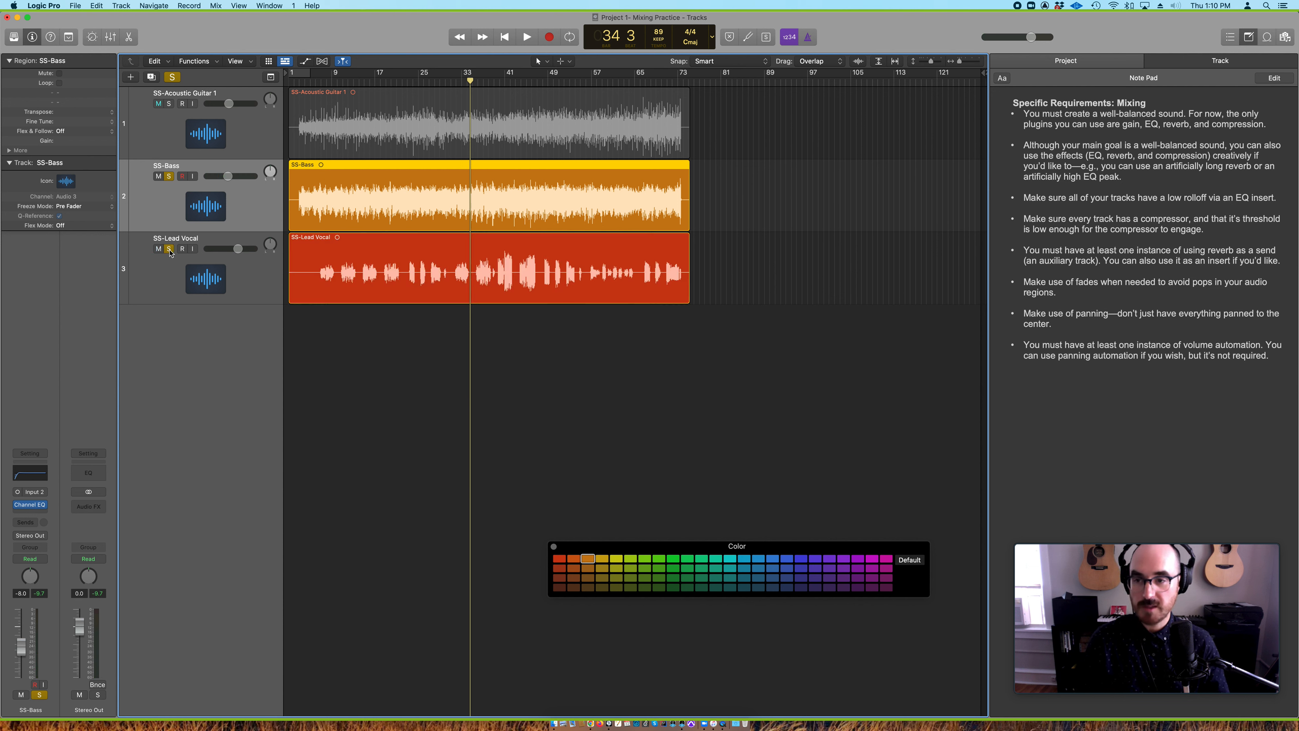
pyautogui.click(169, 177)
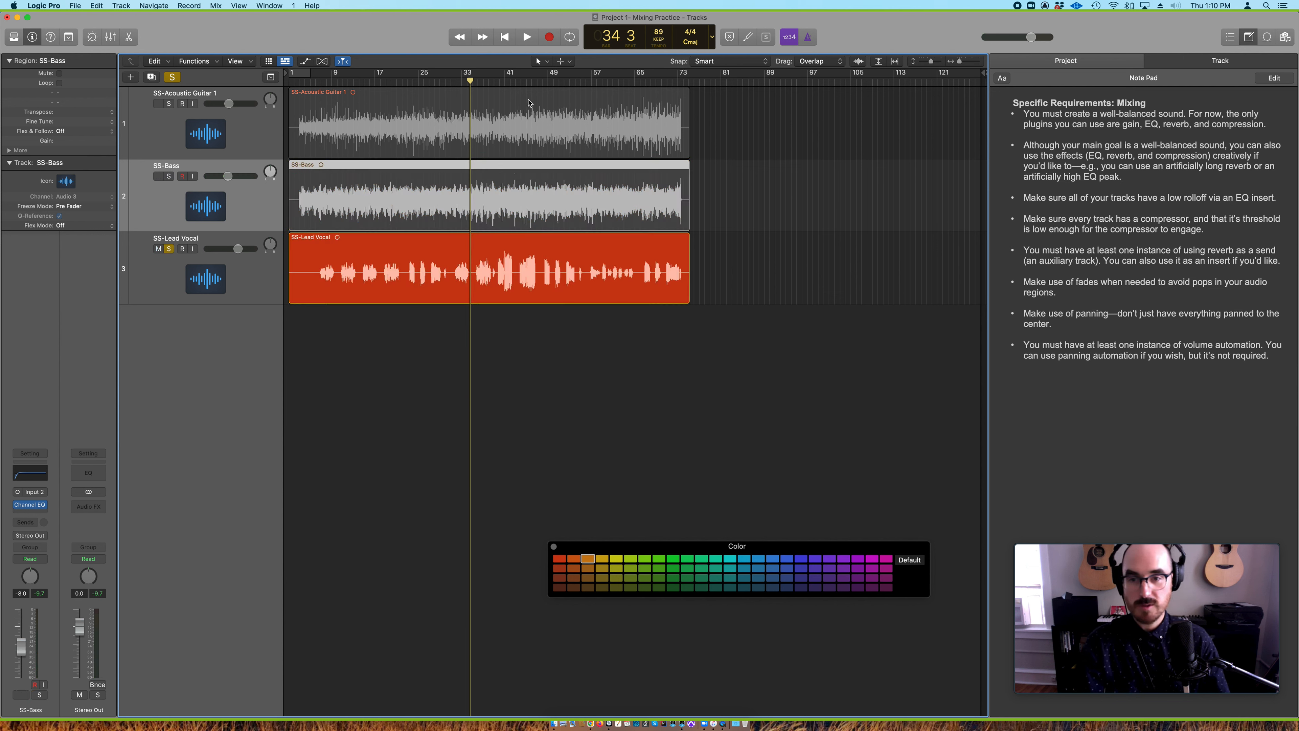
pyautogui.click(494, 82)
pyautogui.press('space')
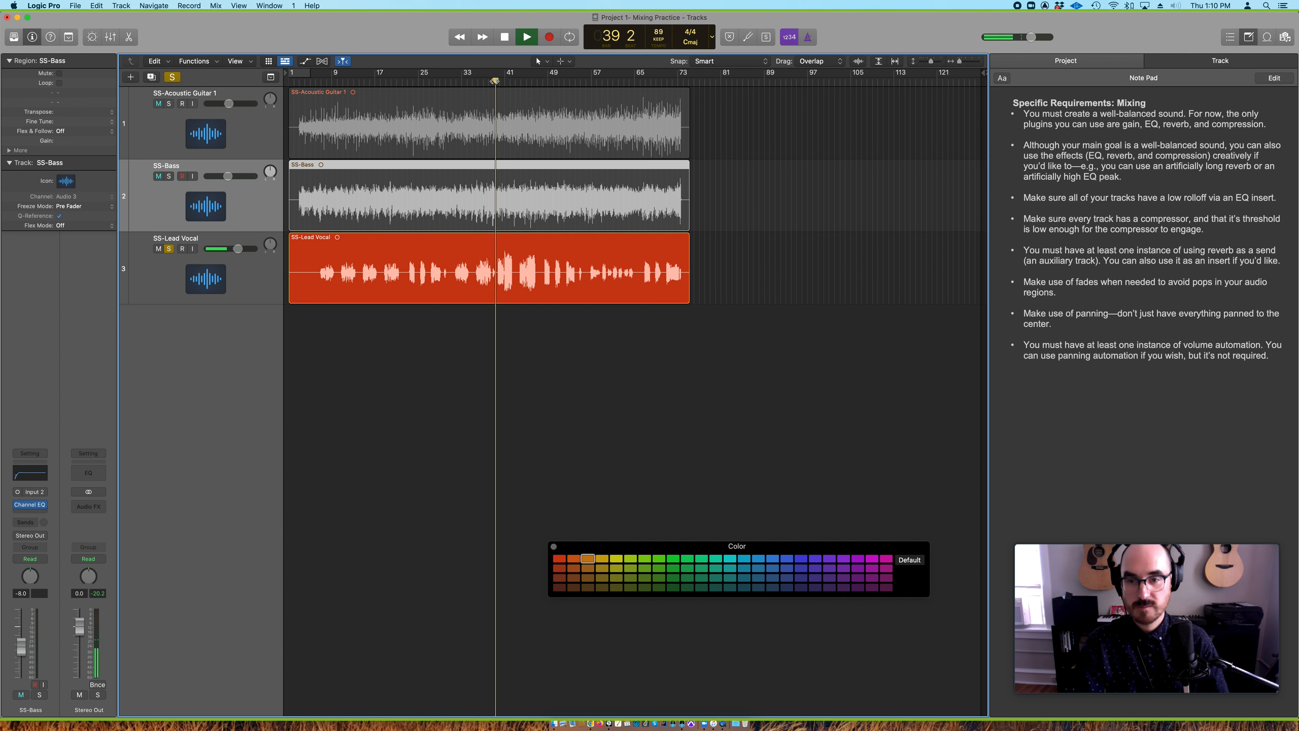
pyautogui.click(247, 280)
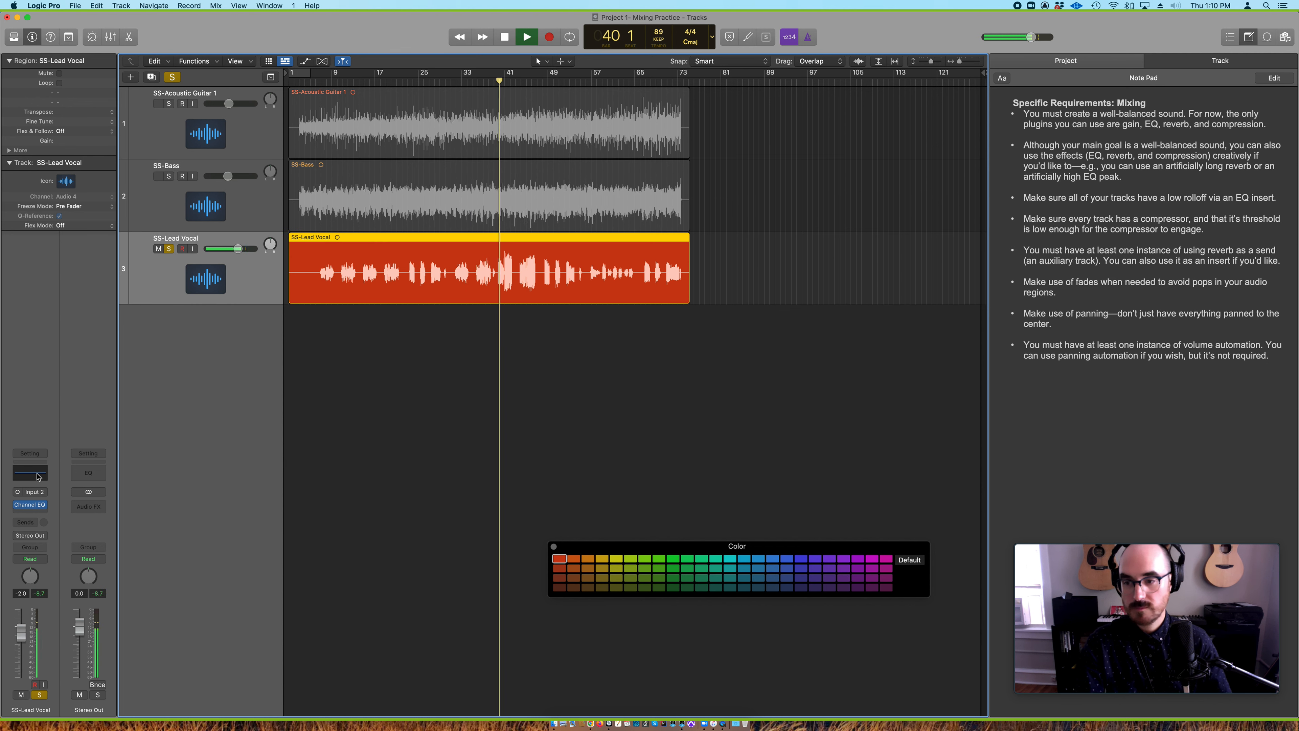
pyautogui.click(37, 476)
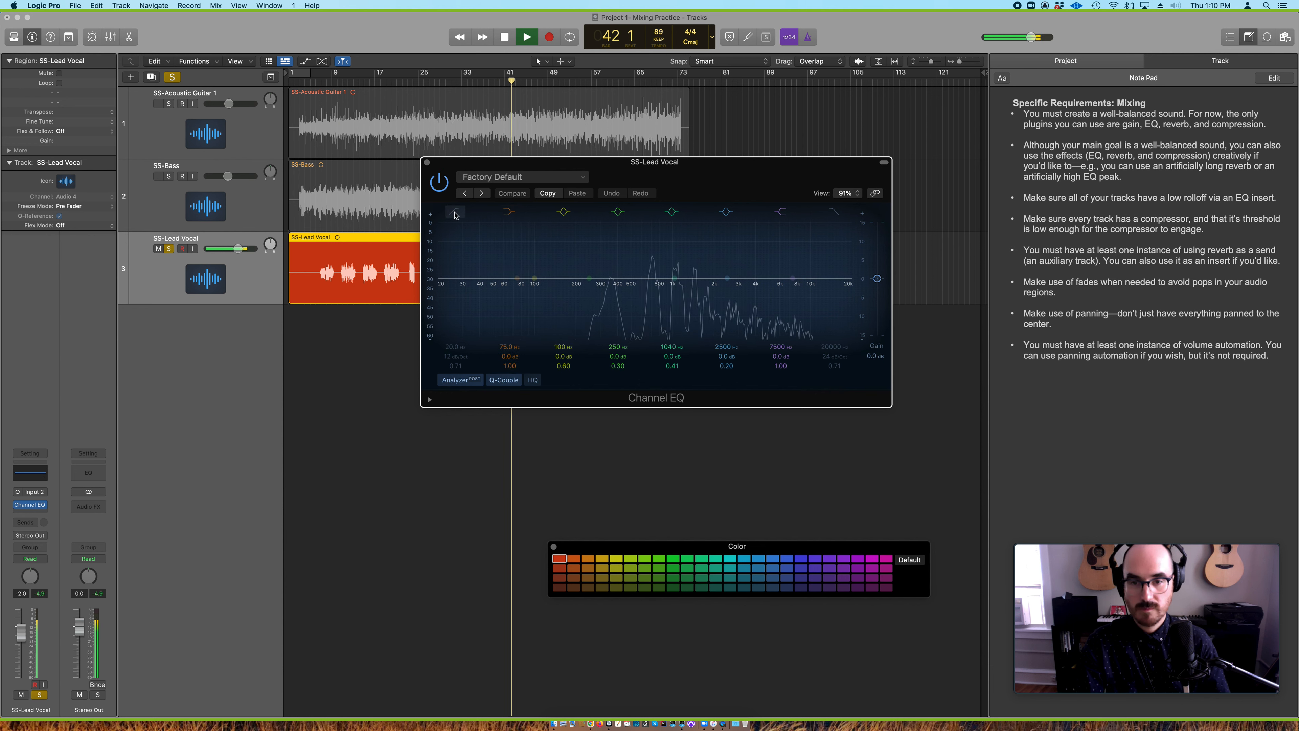
pyautogui.press('space')
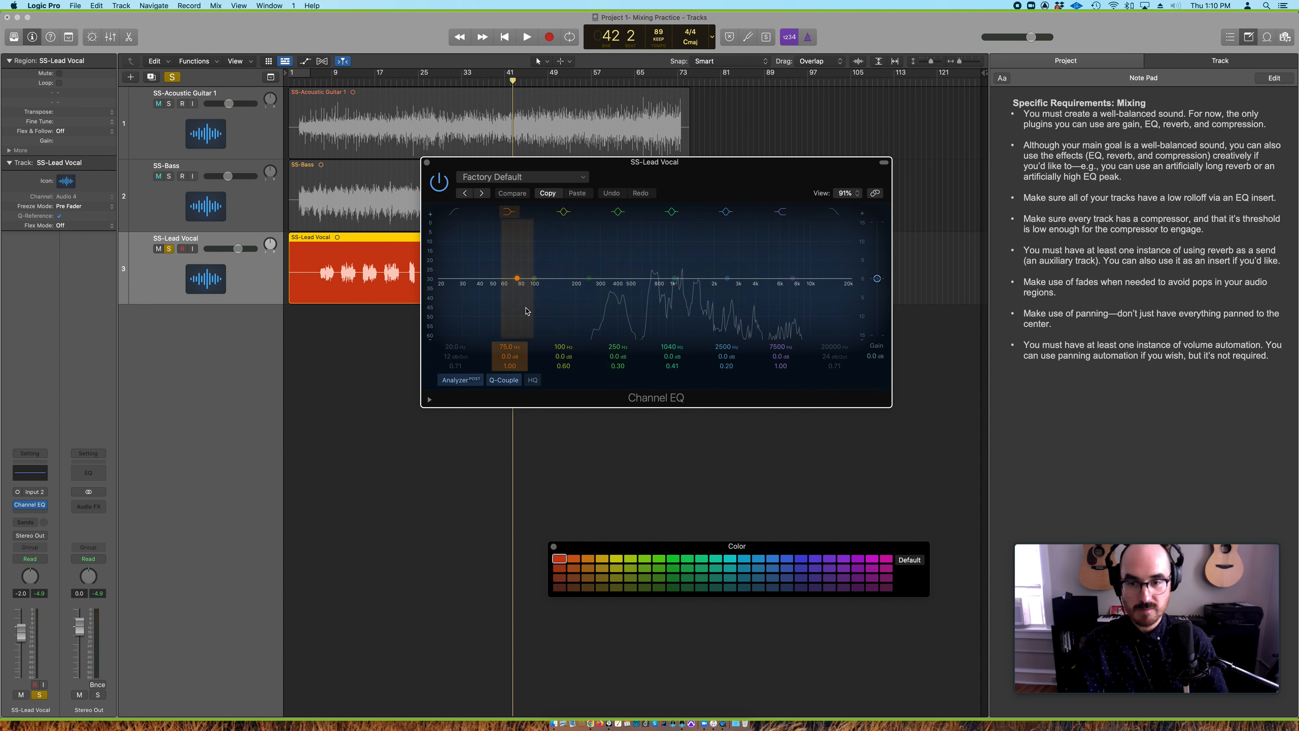
# Enable the lead vocal EQ's low cut with an 18 dB/Oct slope and adjust its cutoff to 99.5 Hz during playback
pyautogui.click(454, 212)
pyautogui.moveTo(441, 289); pyautogui.dragTo(533, 290)
pyautogui.moveTo(455, 356); pyautogui.dragTo(456, 352)
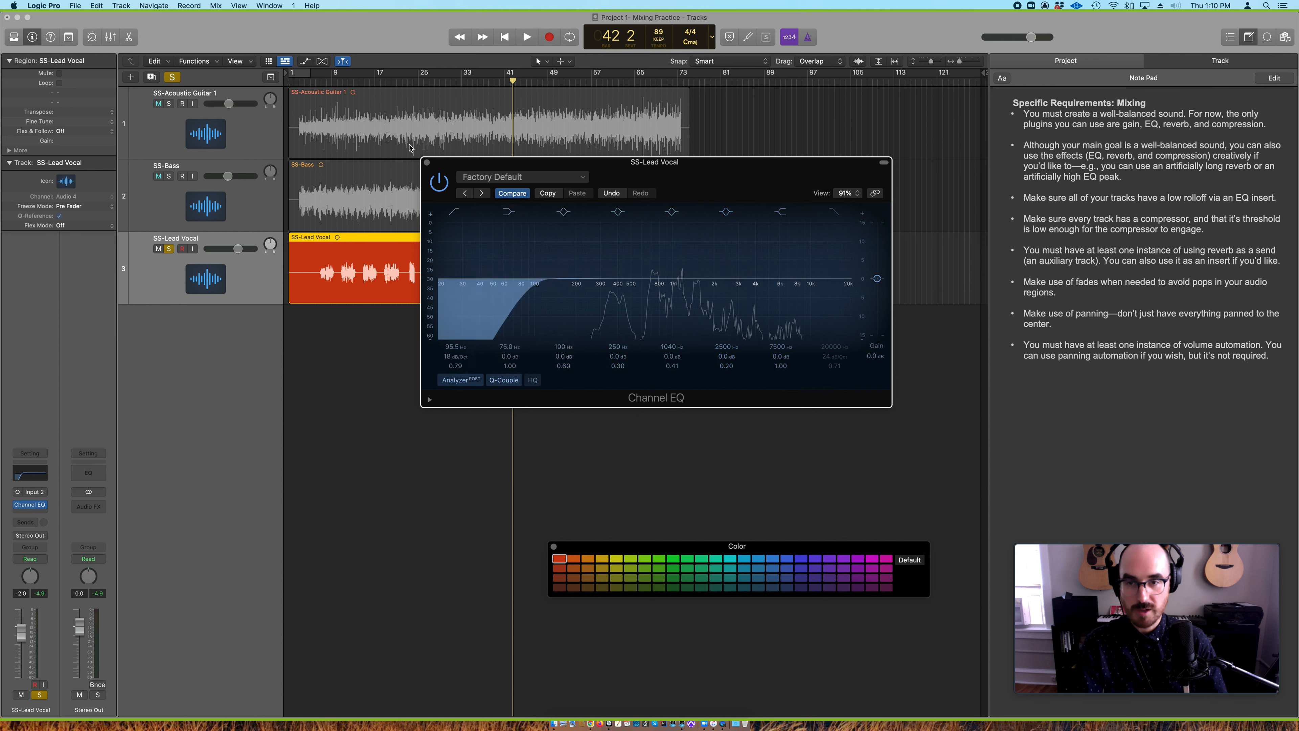
pyautogui.press('space')
pyautogui.moveTo(479, 166); pyautogui.dragTo(455, 322)
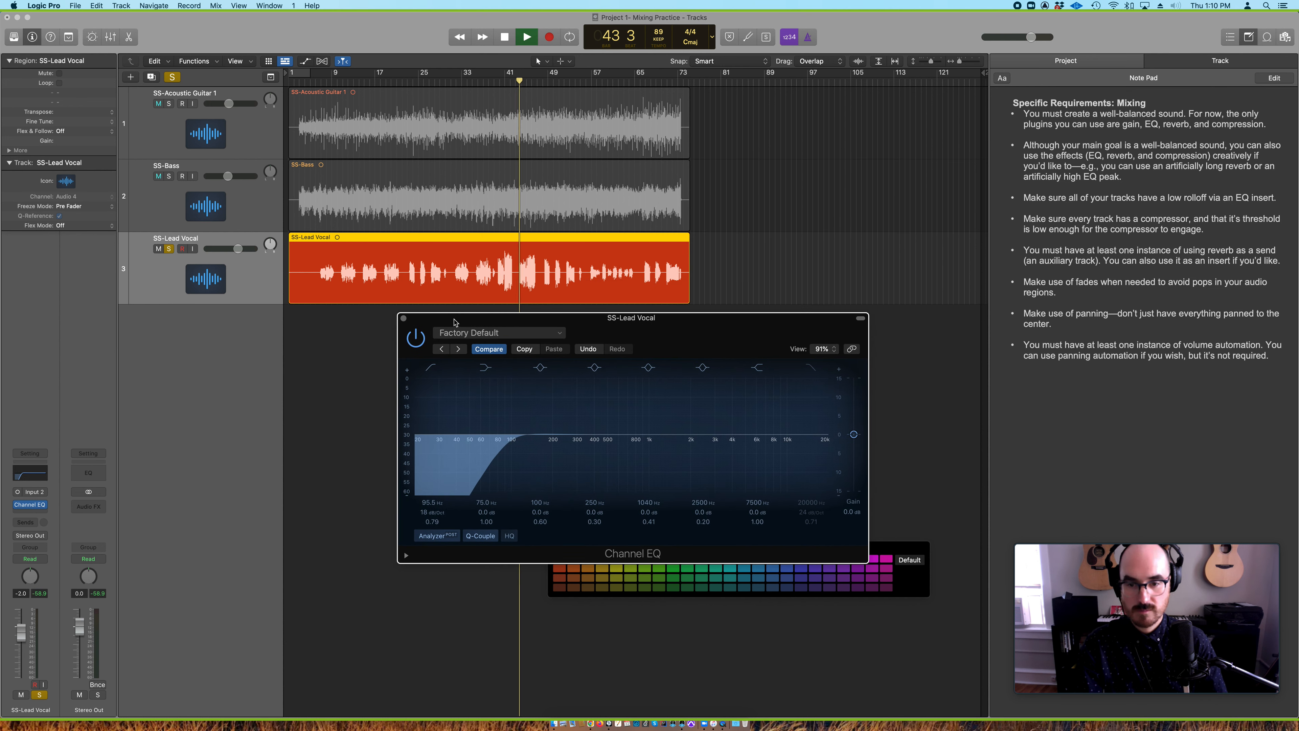
pyautogui.moveTo(510, 435); pyautogui.dragTo(514, 444)
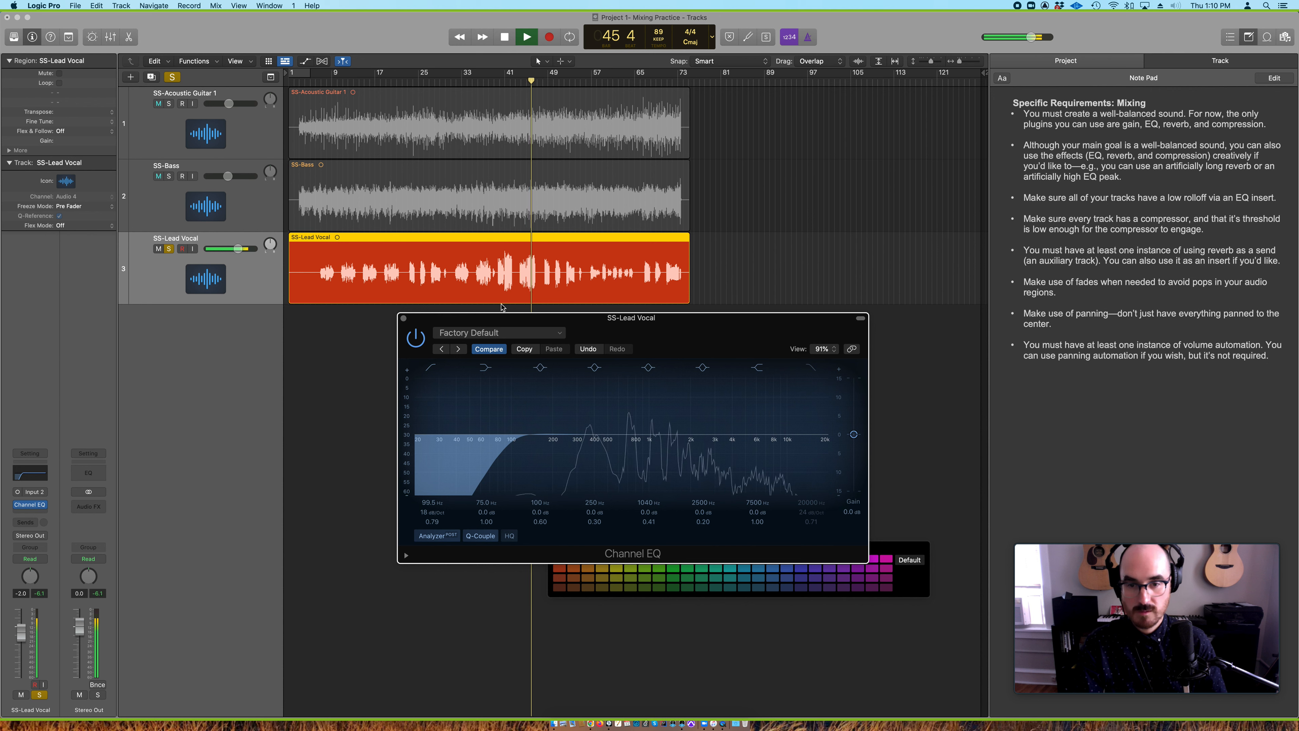
pyautogui.press('space')
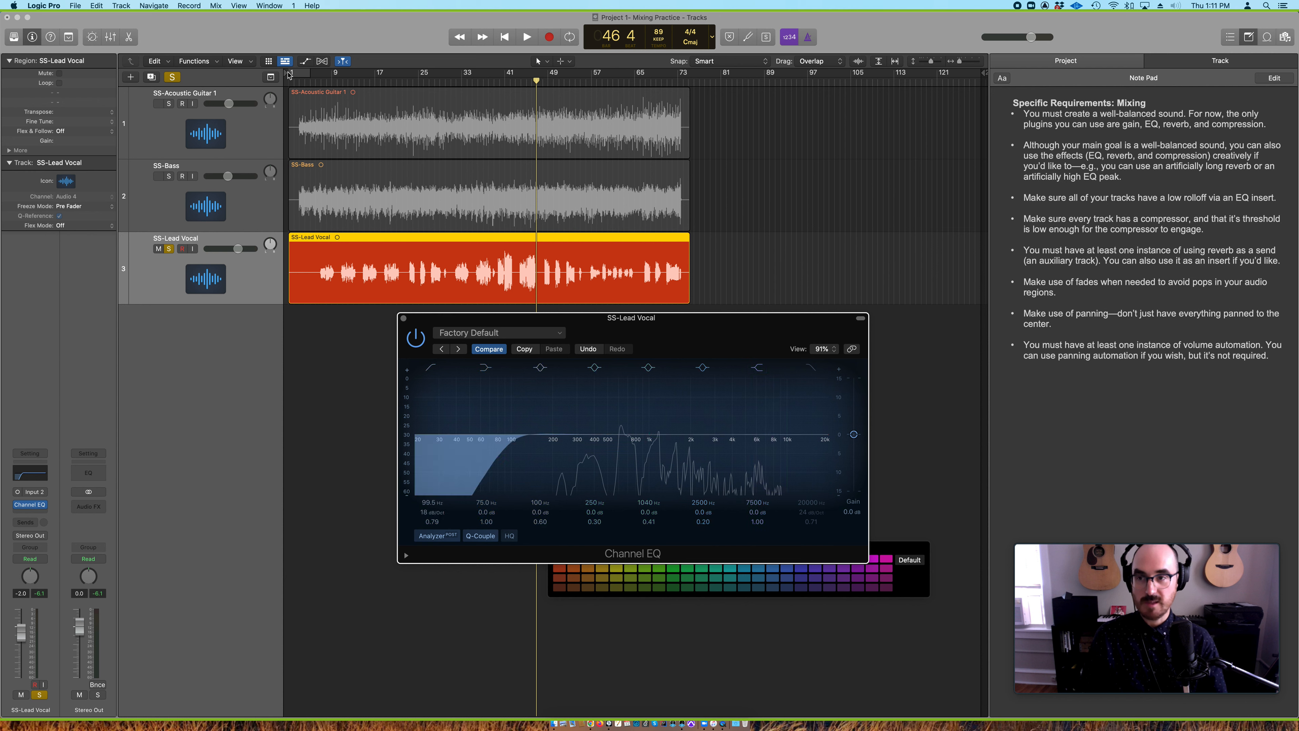
# Solo the acoustic guitar along with the lead vocal and audition the two tracks from about bar 42
pyautogui.click(169, 105)
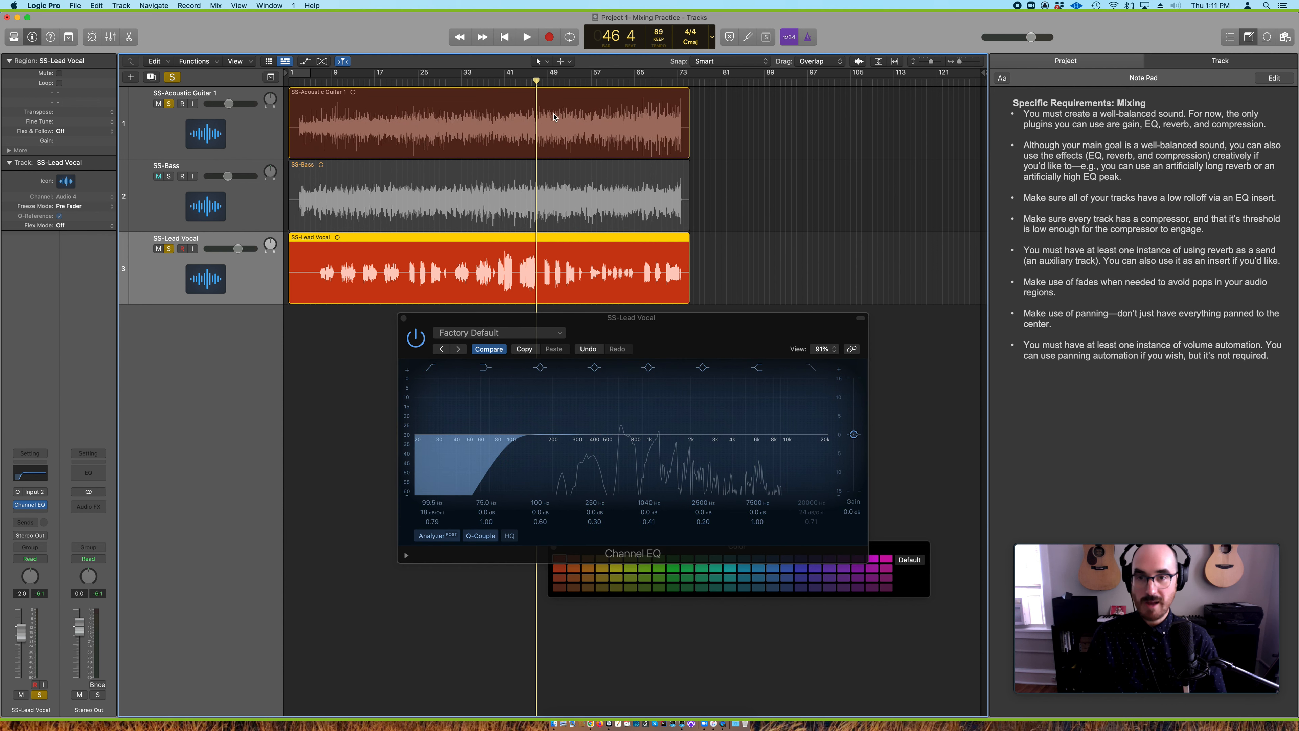
pyautogui.click(514, 81)
pyautogui.press('space')
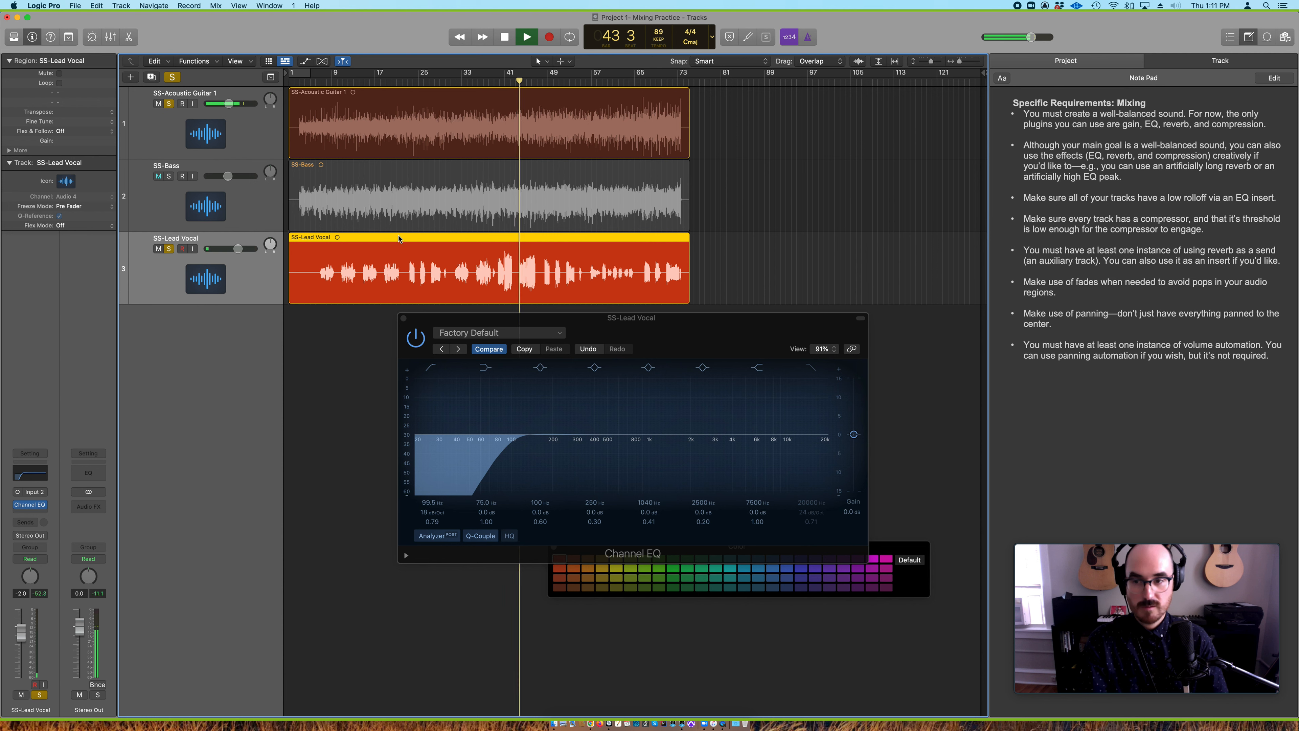
pyautogui.press('space')
# Boost the lead vocal EQ's high shelf by about 2.4 dB at 8750 Hz, audition it and close the EQ
pyautogui.moveTo(795, 442)
pyautogui.mouseDown()
pyautogui.moveTo(773, 431)
pyautogui.moveTo(793, 431)
pyautogui.moveTo(775, 433)
pyautogui.moveTo(776, 402)
pyautogui.moveTo(784, 428)
pyautogui.mouseUp()
pyautogui.press('space')
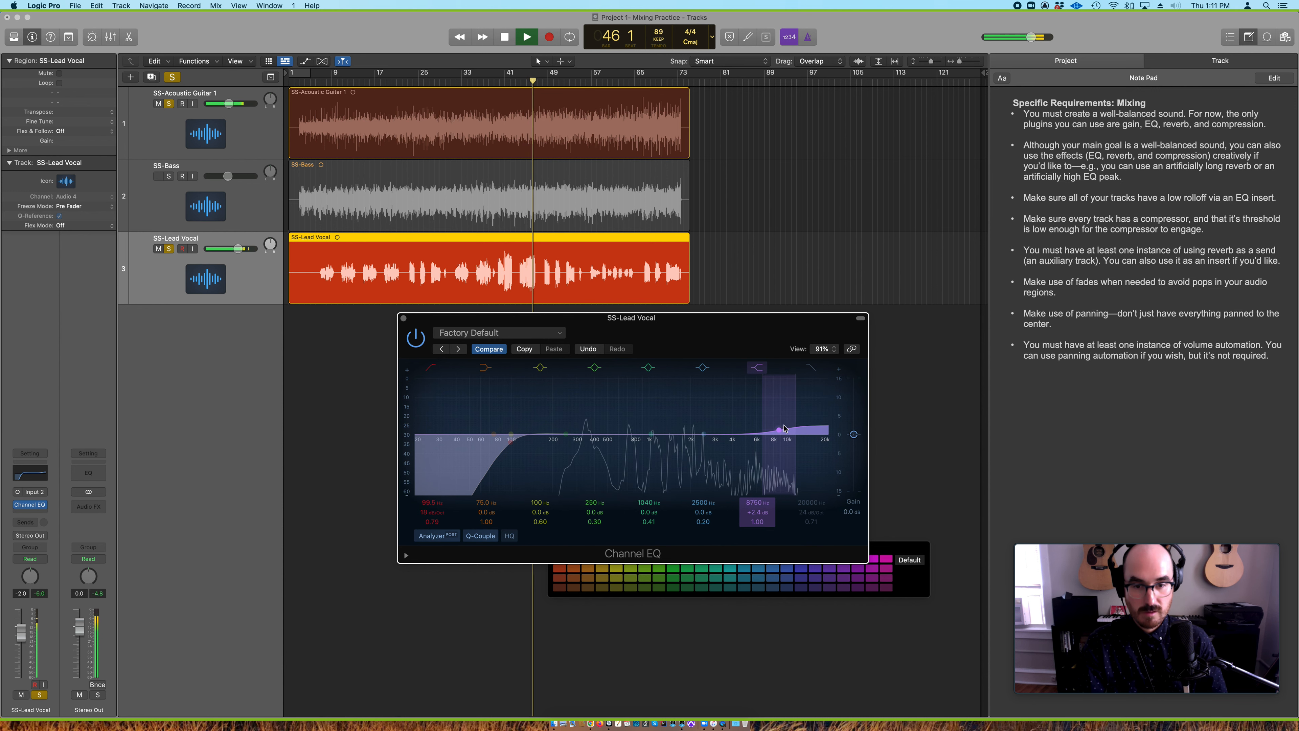
pyautogui.click(404, 320)
pyautogui.press('space')
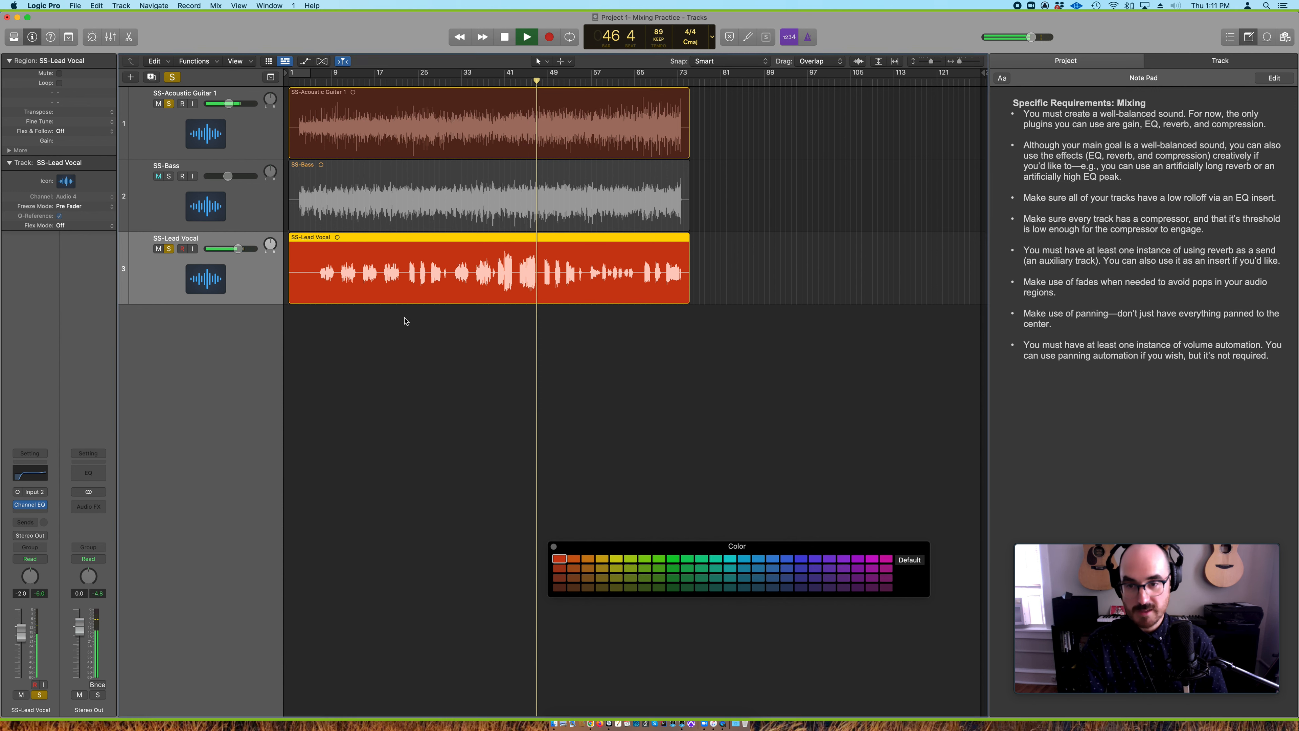
# In the acoustic guitar's Channel EQ, boost 284 Hz by 1.4 dB, cut about 610 Hz by 3.5 dB and boost 6850 Hz by 1 dB
pyautogui.click(260, 130)
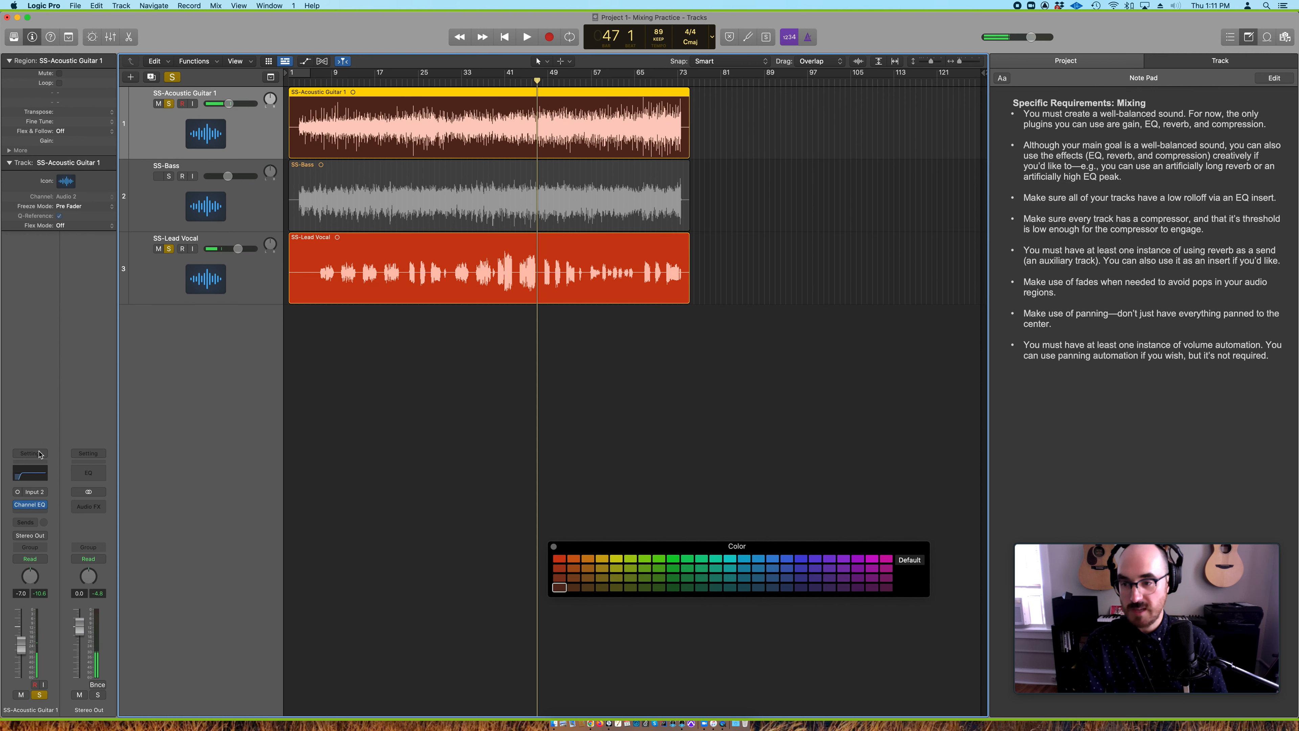
pyautogui.click(38, 477)
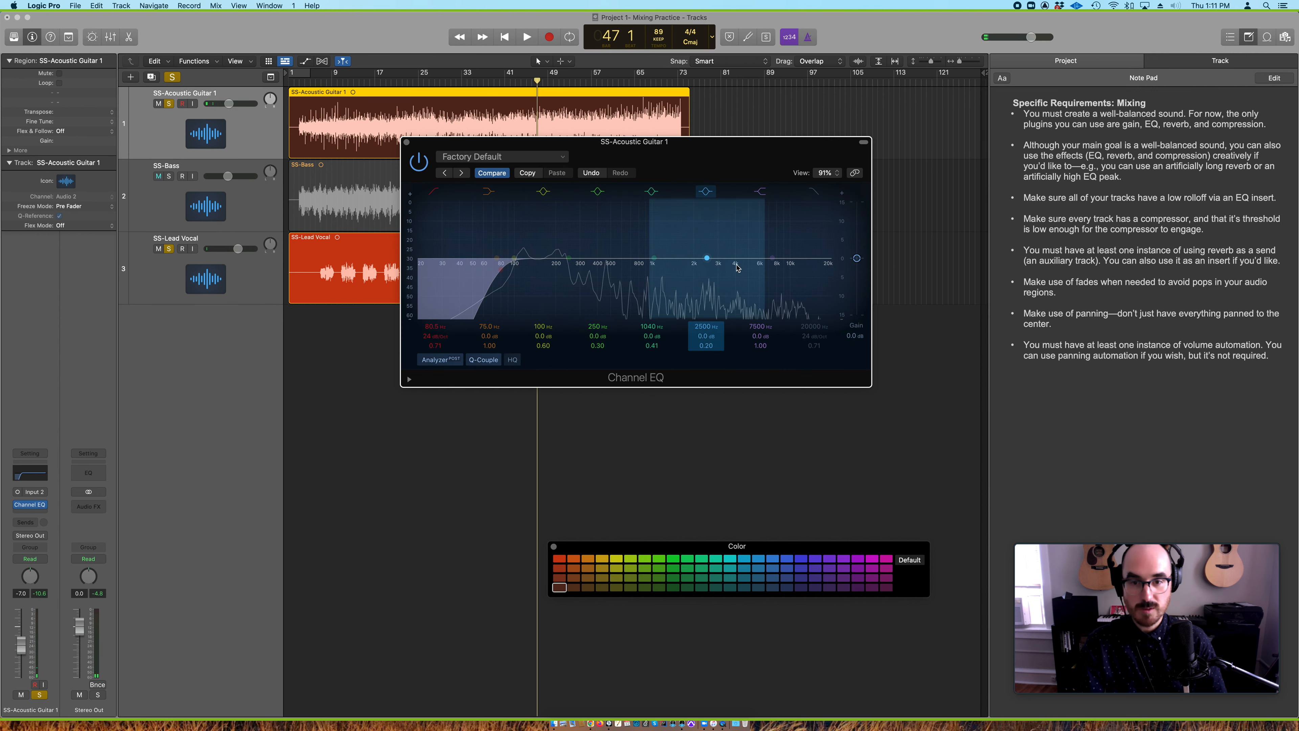
pyautogui.moveTo(653, 258); pyautogui.dragTo(579, 281)
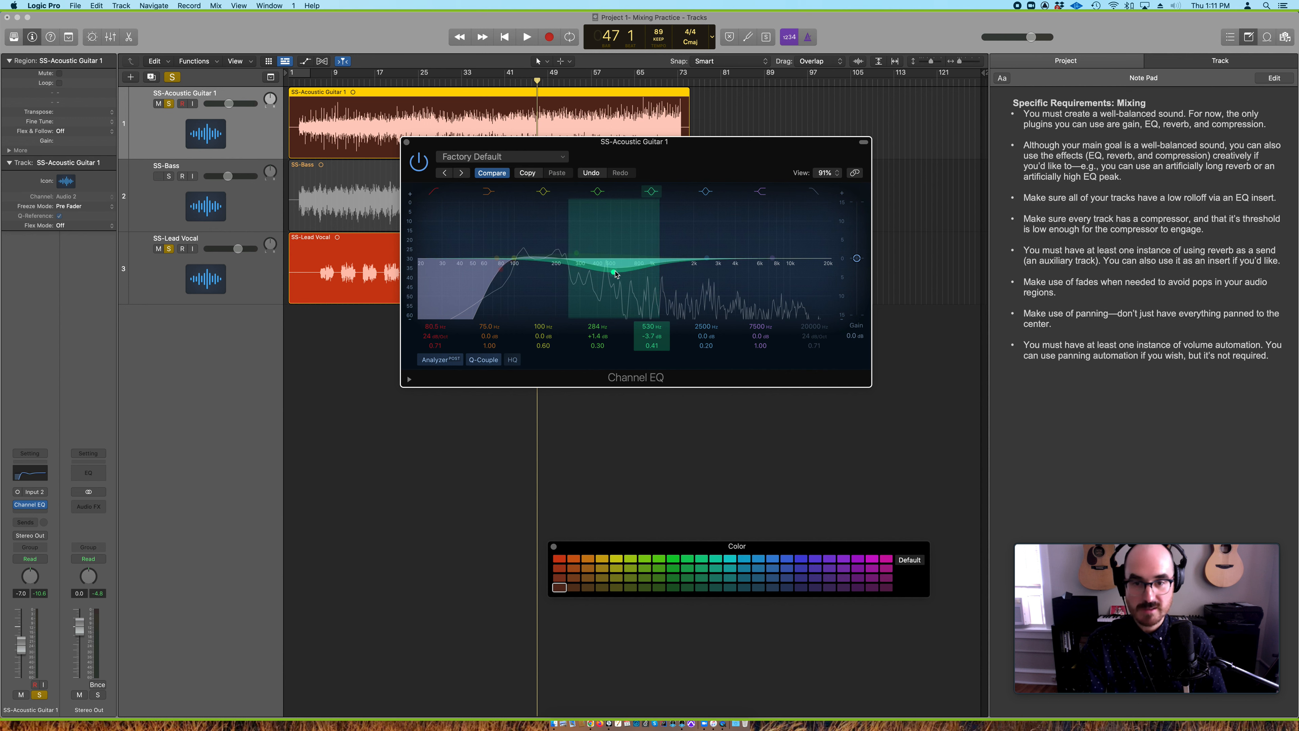
pyautogui.press('space')
pyautogui.moveTo(613, 272)
pyautogui.mouseDown()
pyautogui.moveTo(621, 221)
pyautogui.moveTo(619, 270)
pyautogui.moveTo(640, 269)
pyautogui.moveTo(599, 272)
pyautogui.moveTo(611, 271)
pyautogui.mouseUp()
pyautogui.moveTo(705, 259); pyautogui.dragTo(757, 254)
pyautogui.press('space')
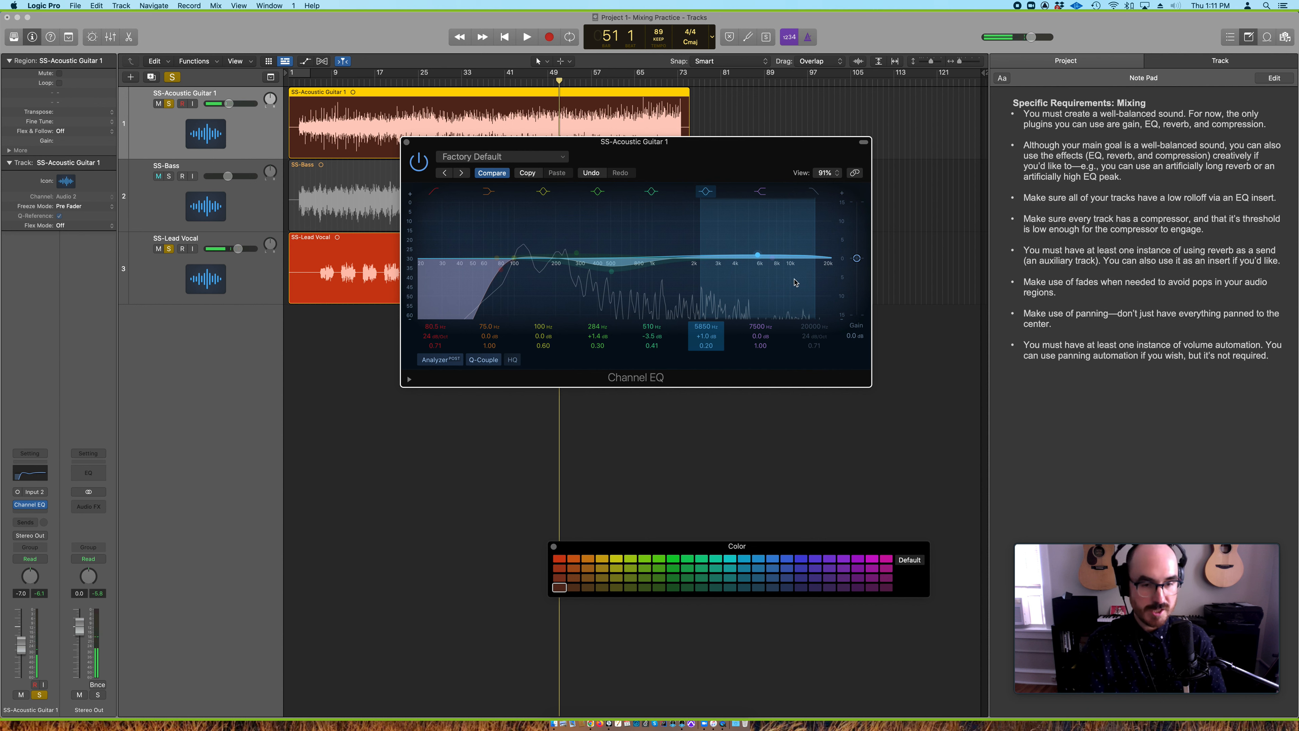
# Examine the Channel EQ's available preset categories and close the acoustic guitar's EQ window
pyautogui.click(408, 160)
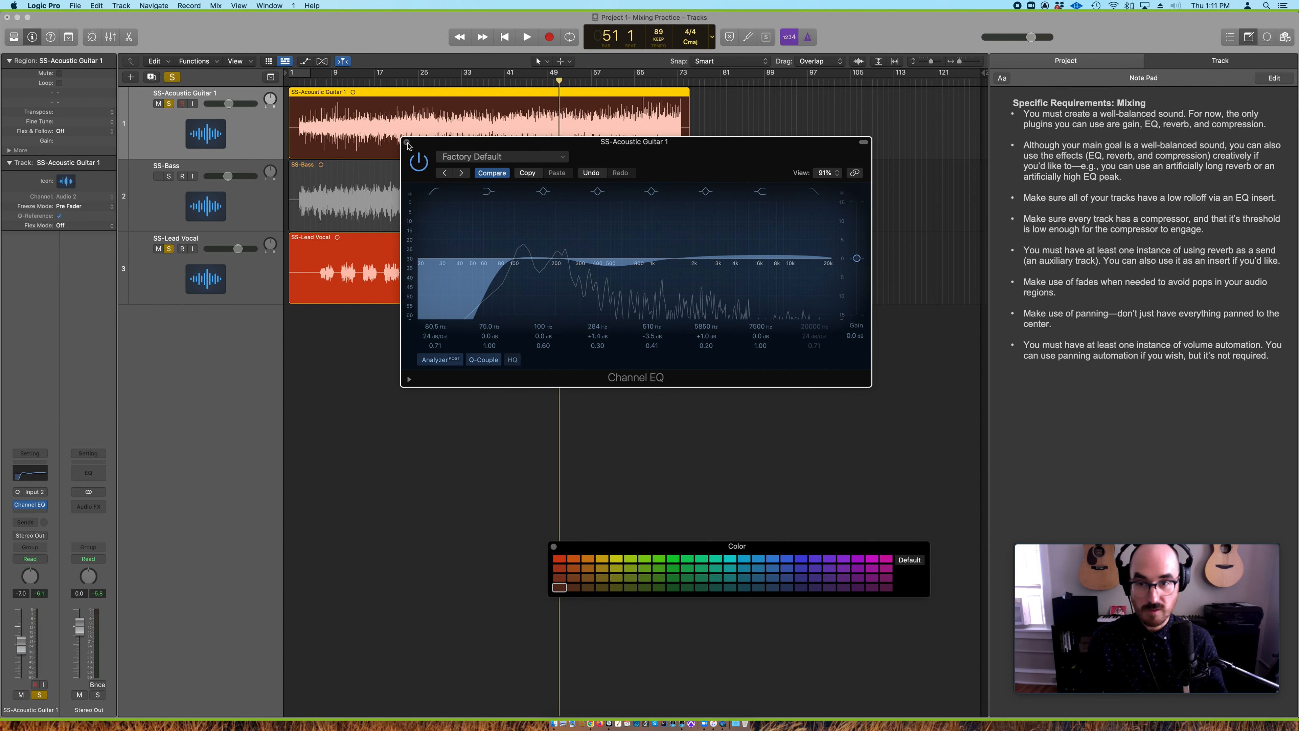
pyautogui.click(520, 157)
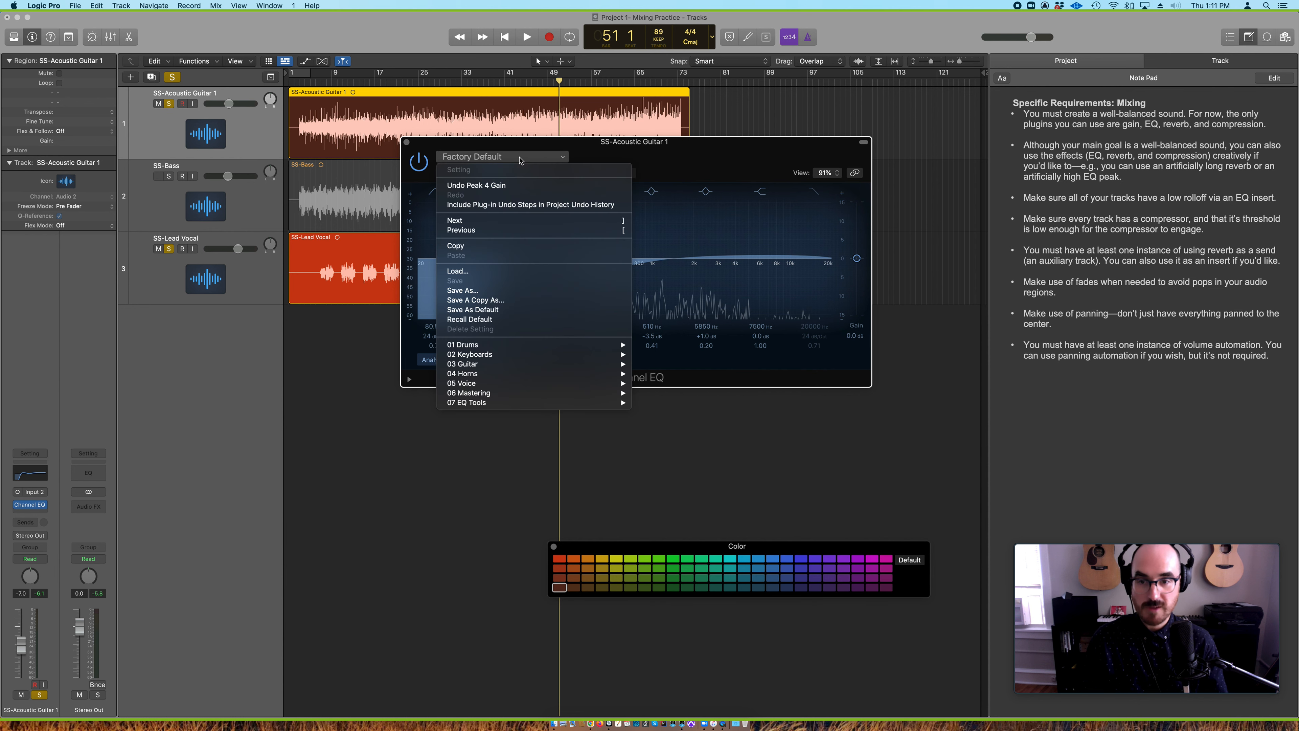
pyautogui.moveTo(521, 367)
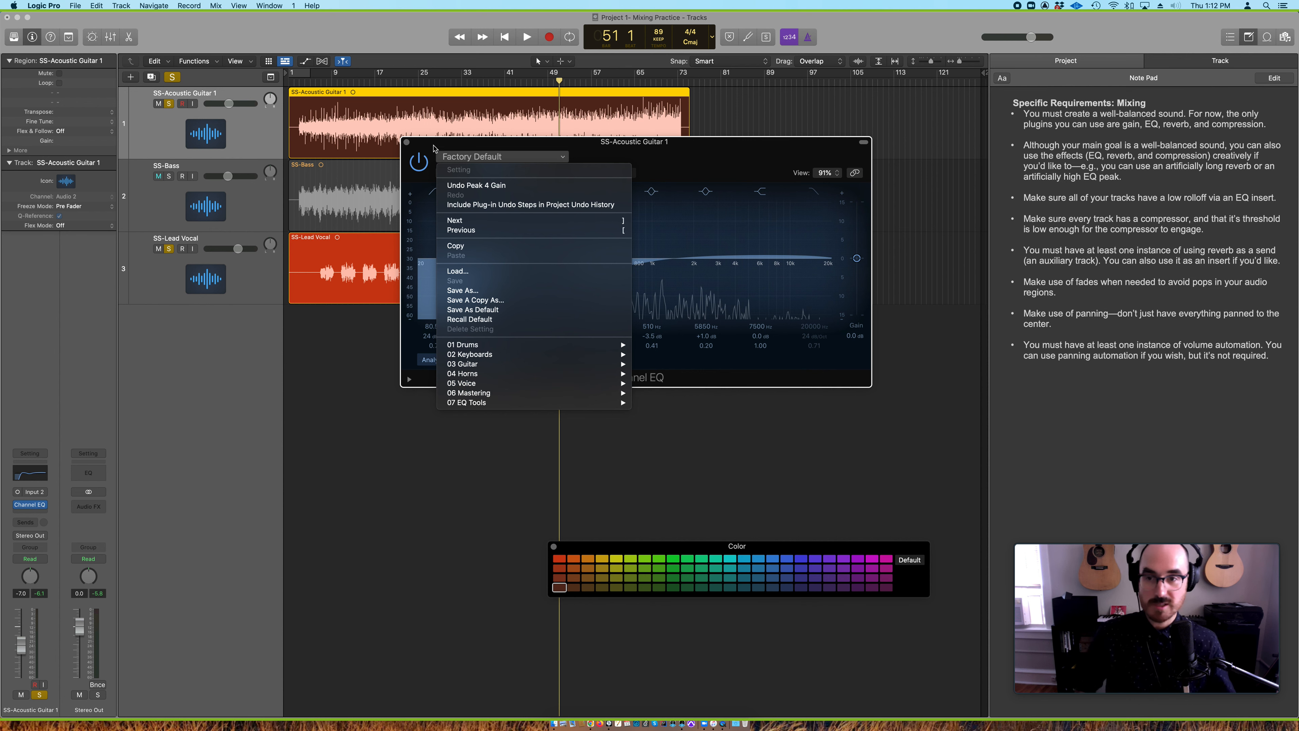
pyautogui.click(434, 147)
pyautogui.click(407, 142)
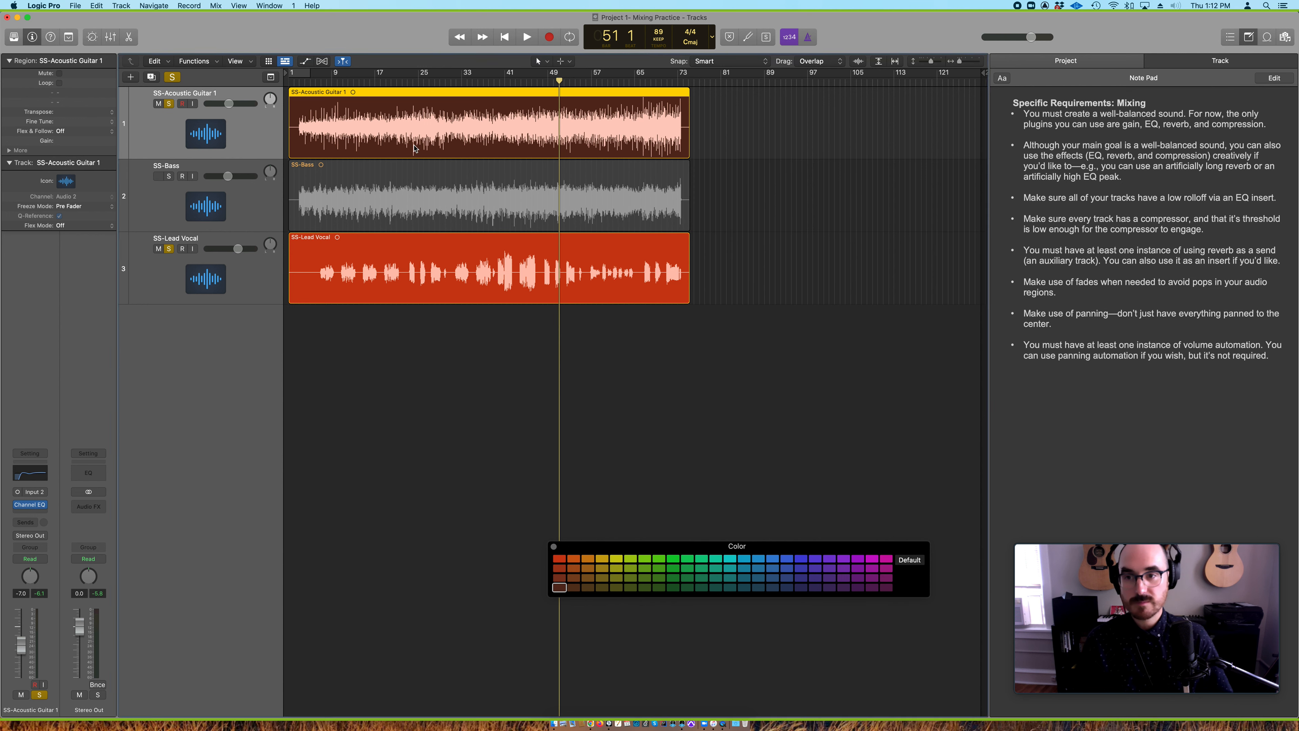
# Add the bass to the soloed tracks and move the playhead to bar 29
pyautogui.click(170, 177)
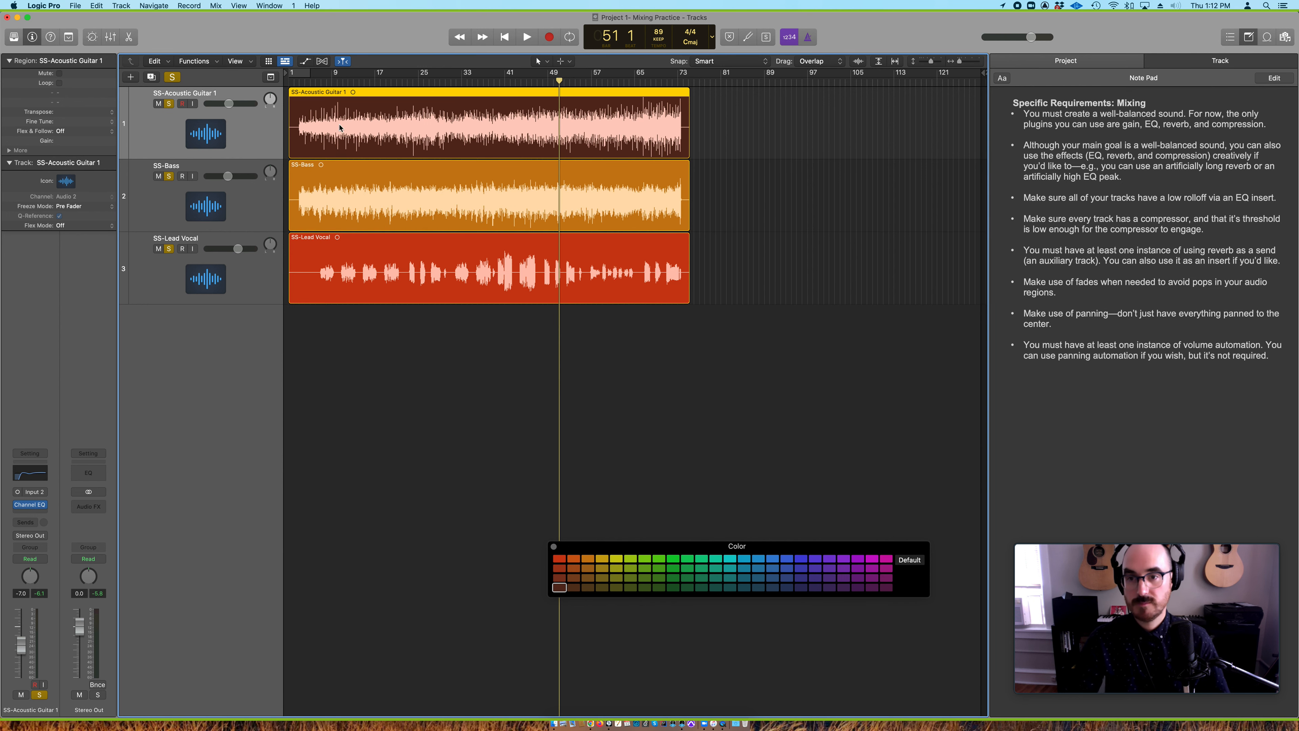
pyautogui.click(440, 81)
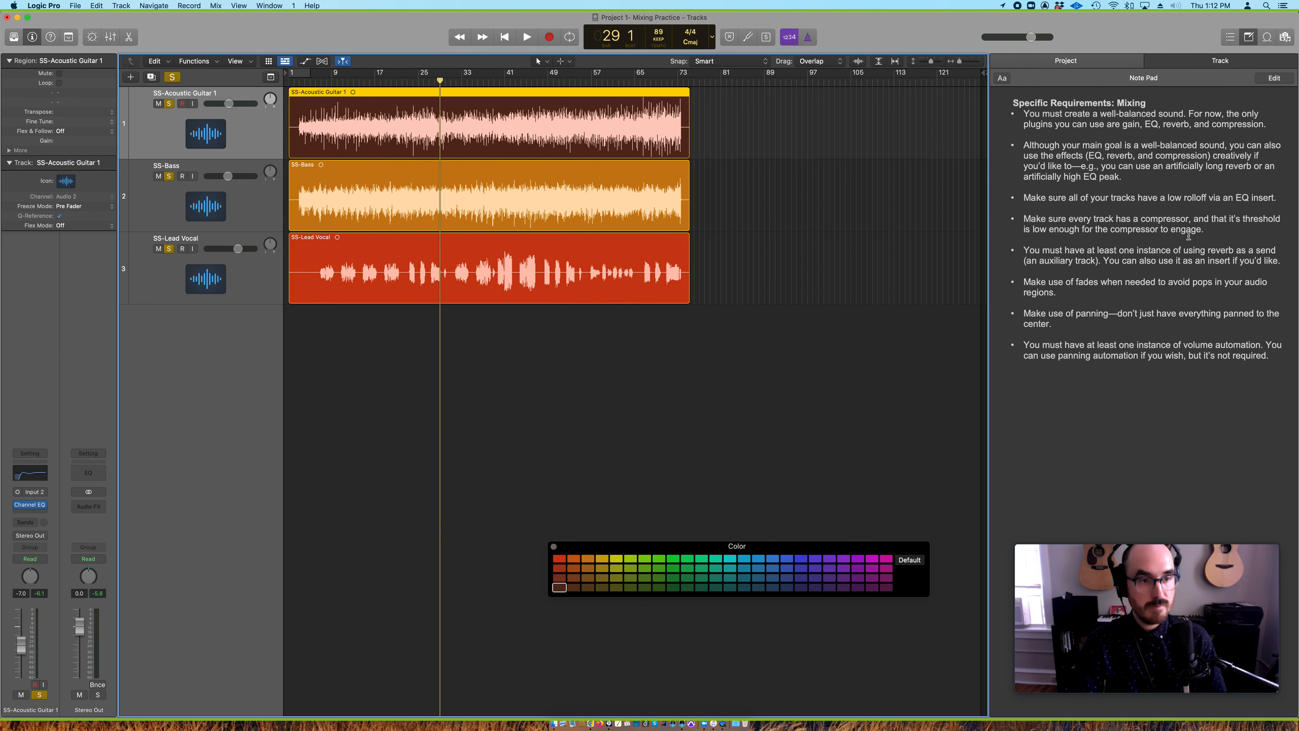
# Color the low rolloff requirement yellow in the project notes and close the font and color windows
pyautogui.tripleClick(1236, 199)
pyautogui.click(1002, 78)
pyautogui.click(698, 246)
pyautogui.click(234, 453)
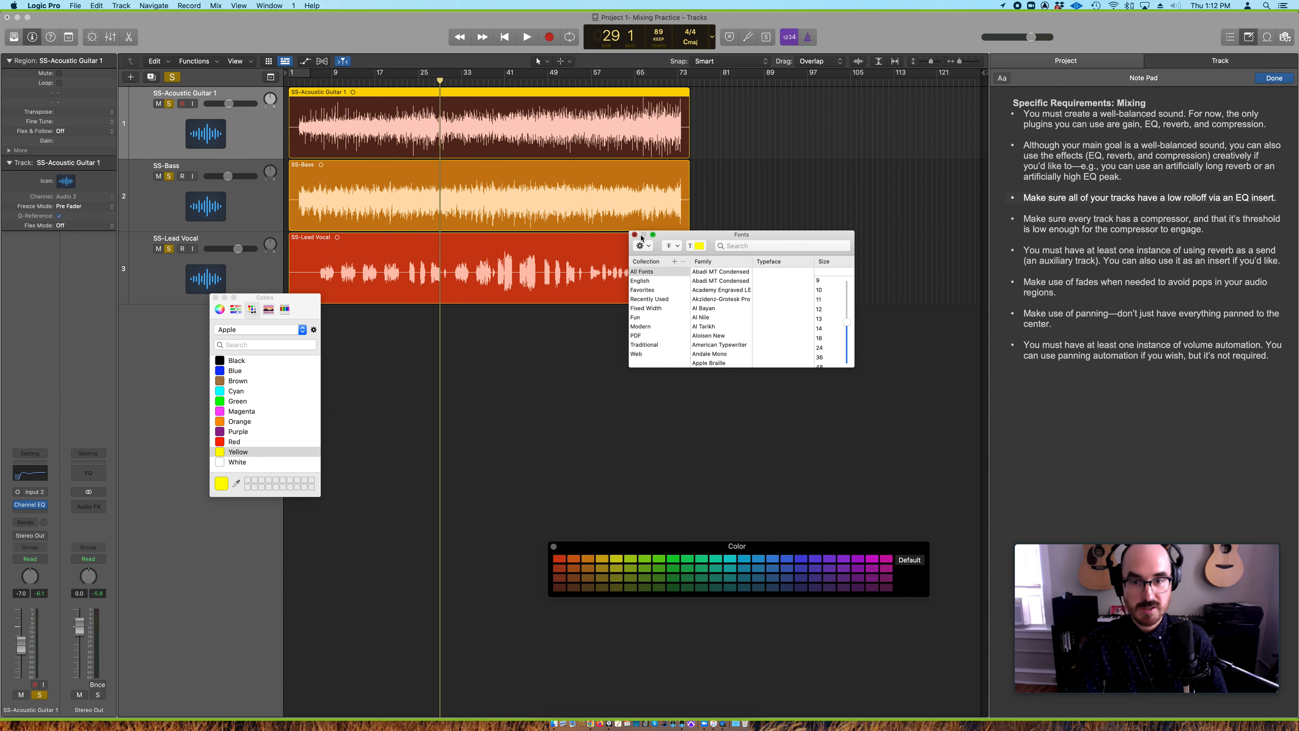
pyautogui.click(634, 234)
pyautogui.click(1105, 229)
pyautogui.moveTo(1218, 232); pyautogui.dragTo(1019, 215)
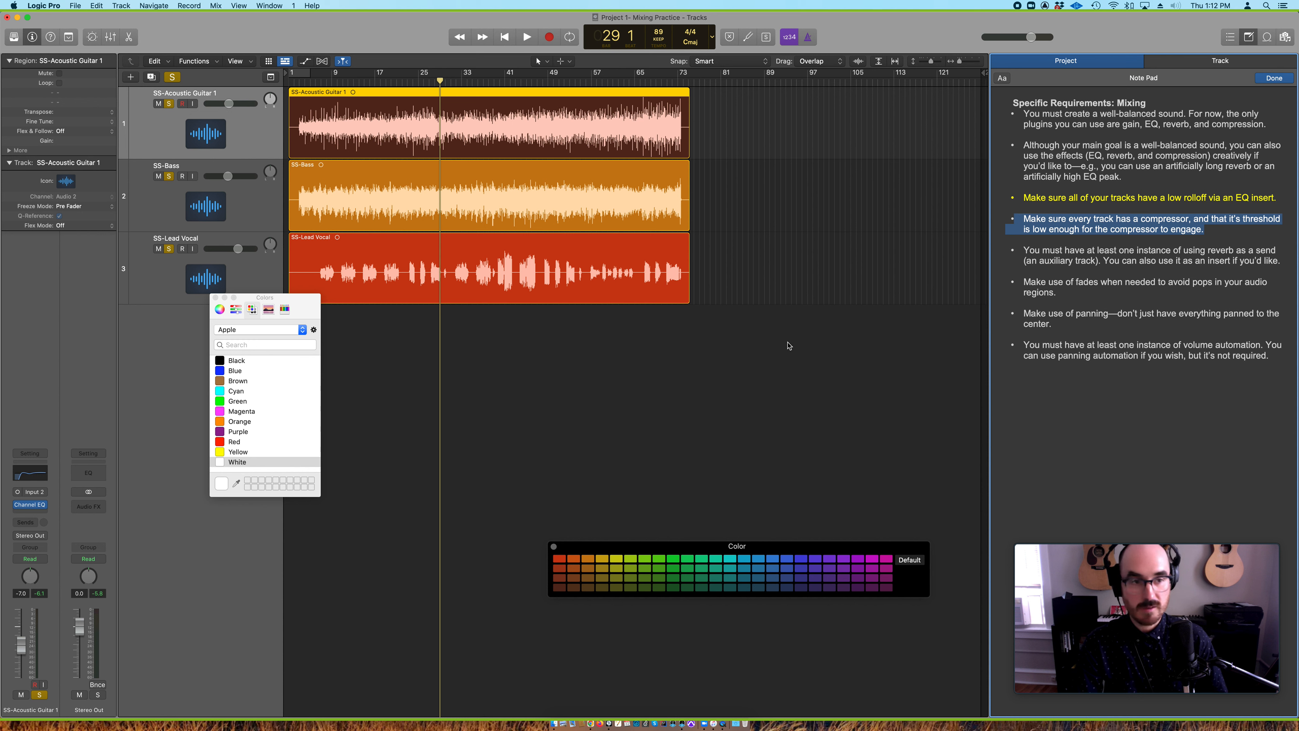
pyautogui.click(786, 346)
pyautogui.click(215, 298)
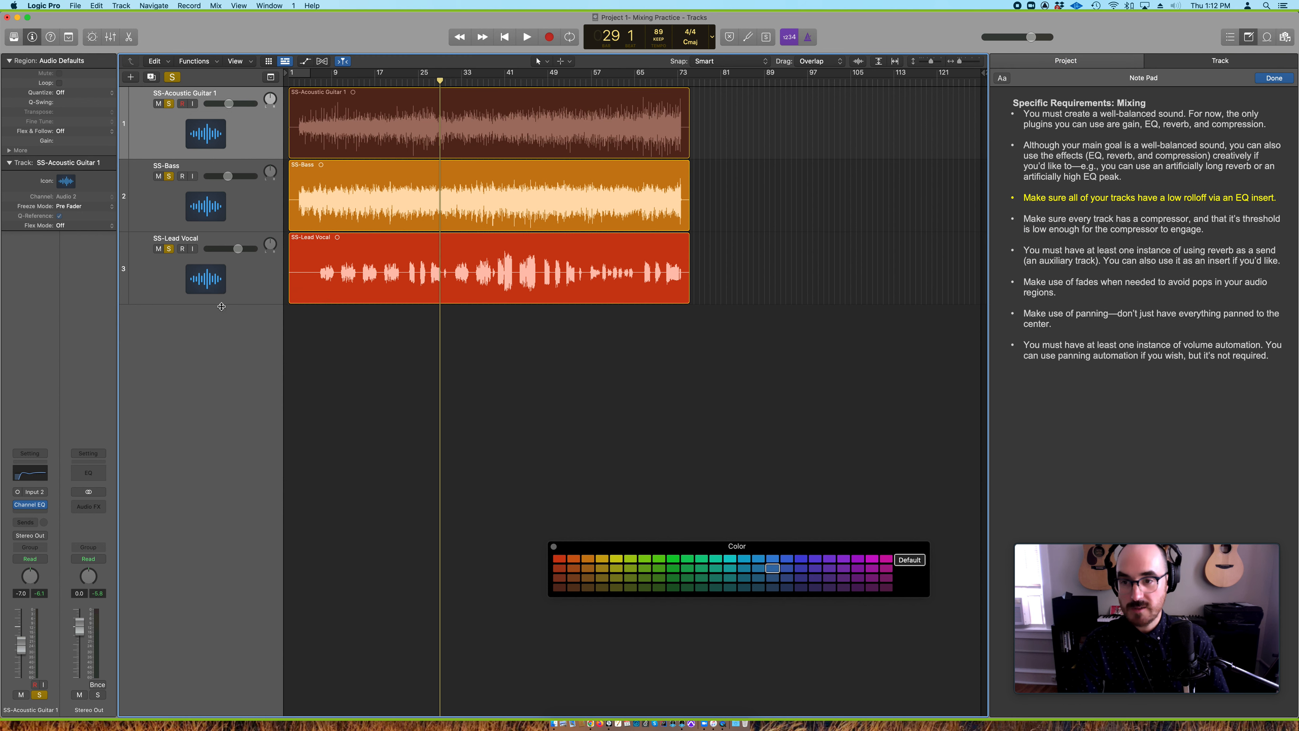
# Insert a Compressor after the Channel EQ on the acoustic guitar, bass and lead vocal channels in the mixer and close the mixer
pyautogui.press('x')
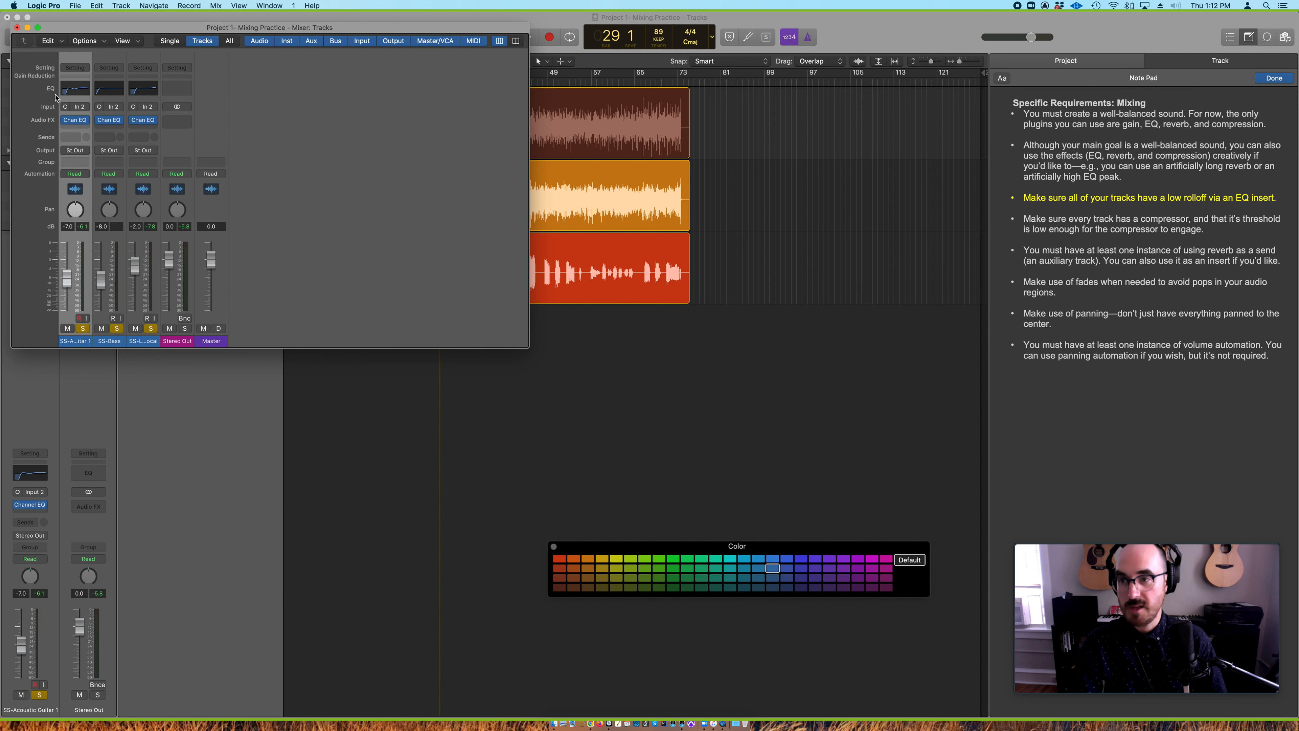
pyautogui.click(75, 129)
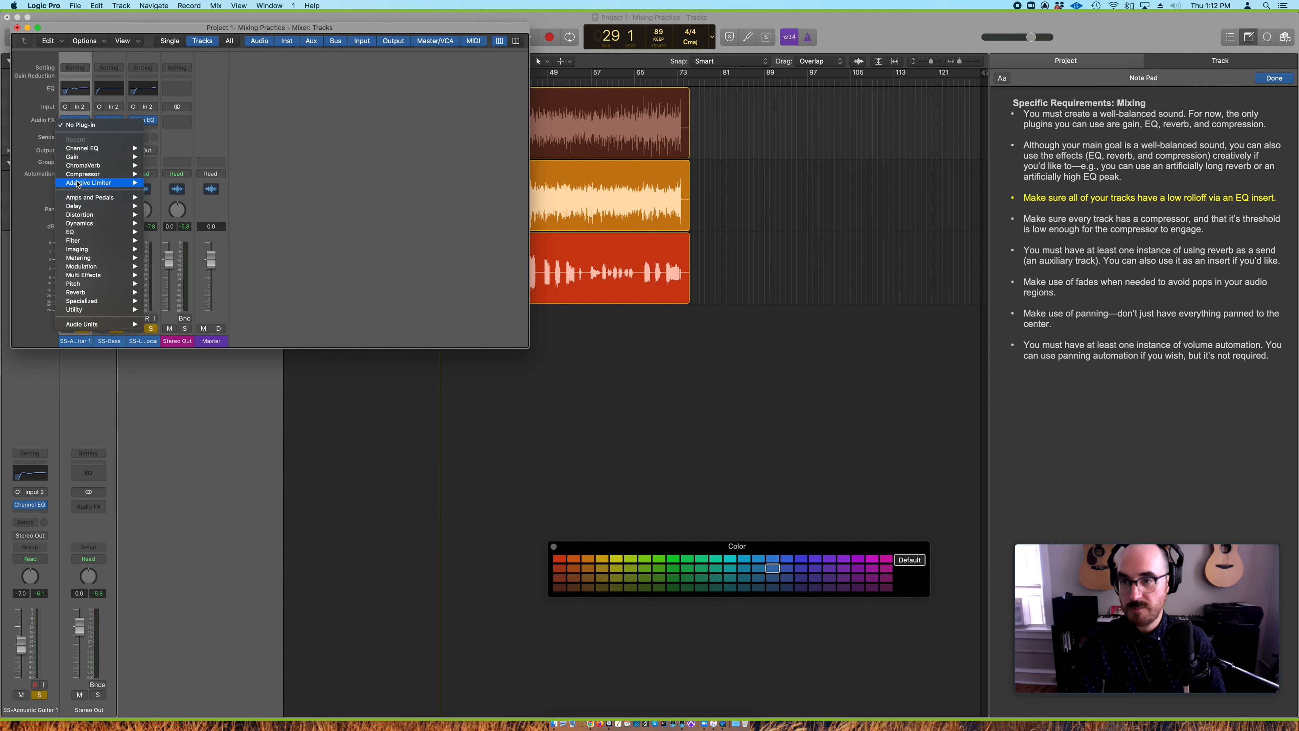
pyautogui.moveTo(91, 223)
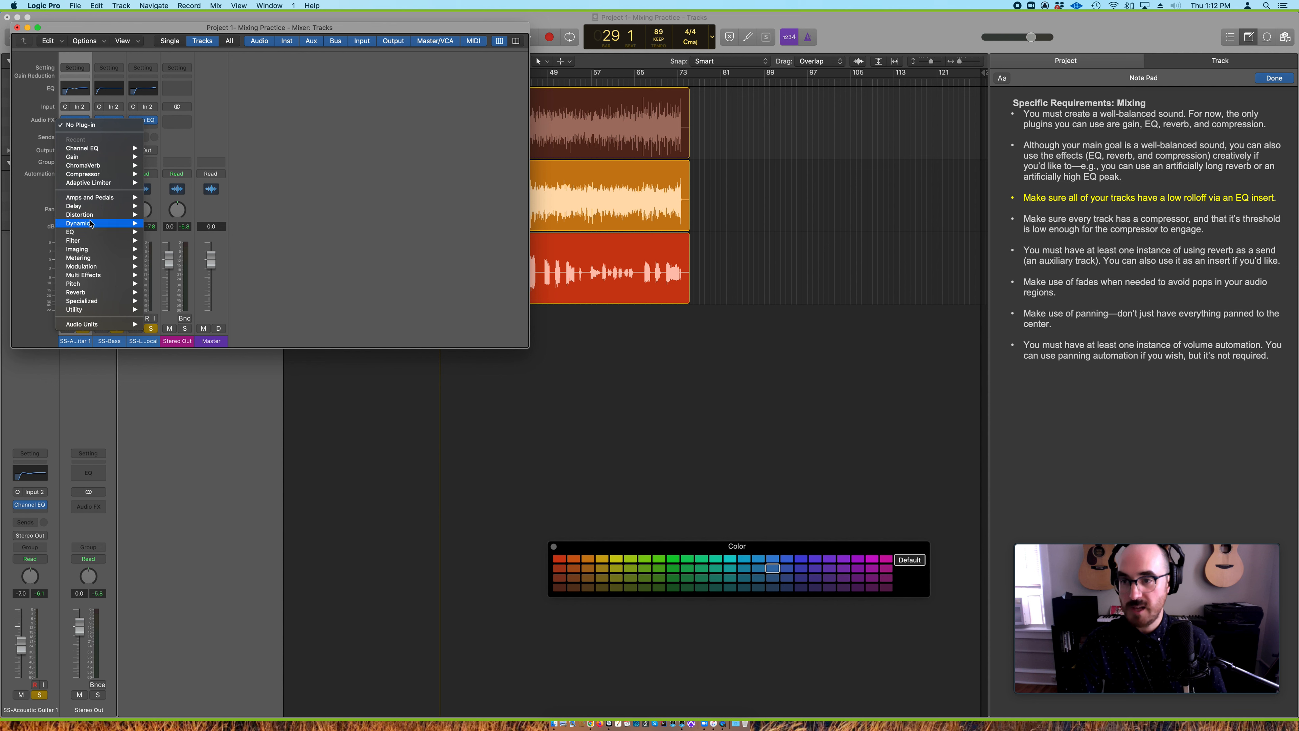
pyautogui.click(174, 232)
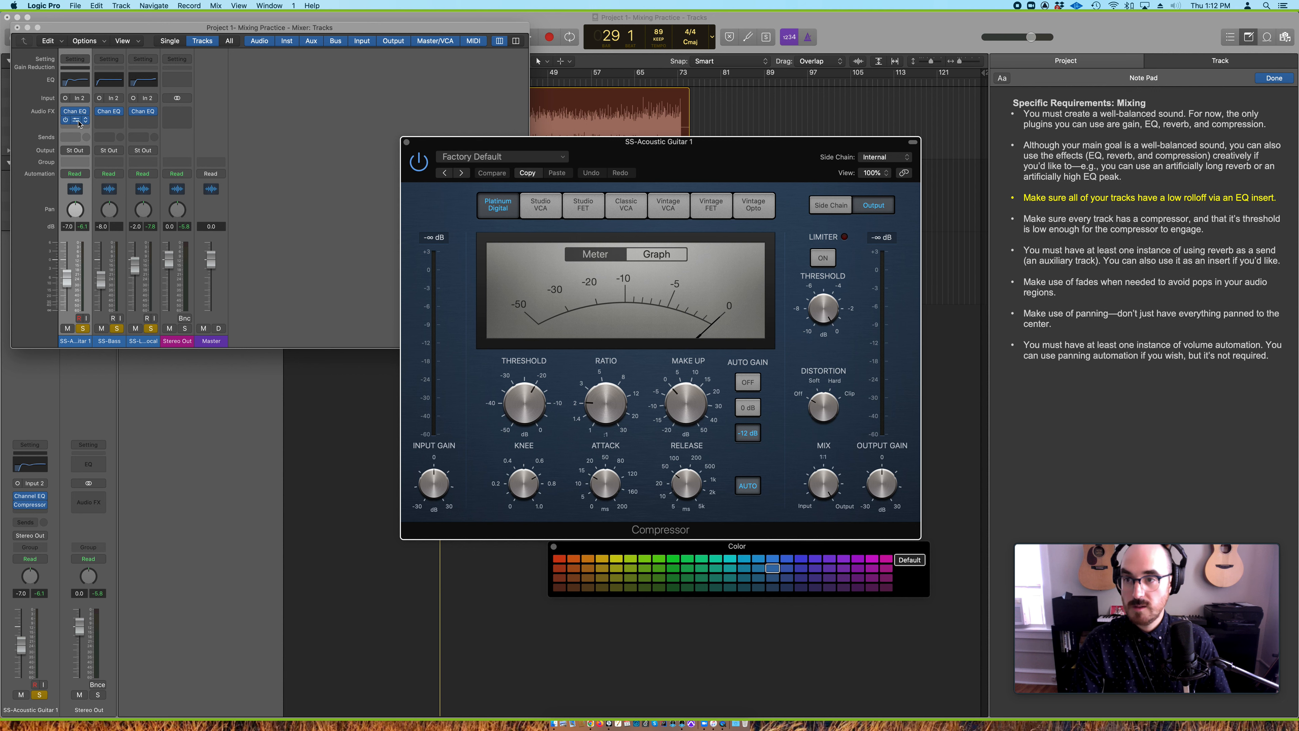
pyautogui.moveTo(75, 121)
pyautogui.mouseDown()
pyautogui.moveTo(112, 122)
pyautogui.moveTo(82, 120)
pyautogui.mouseUp()
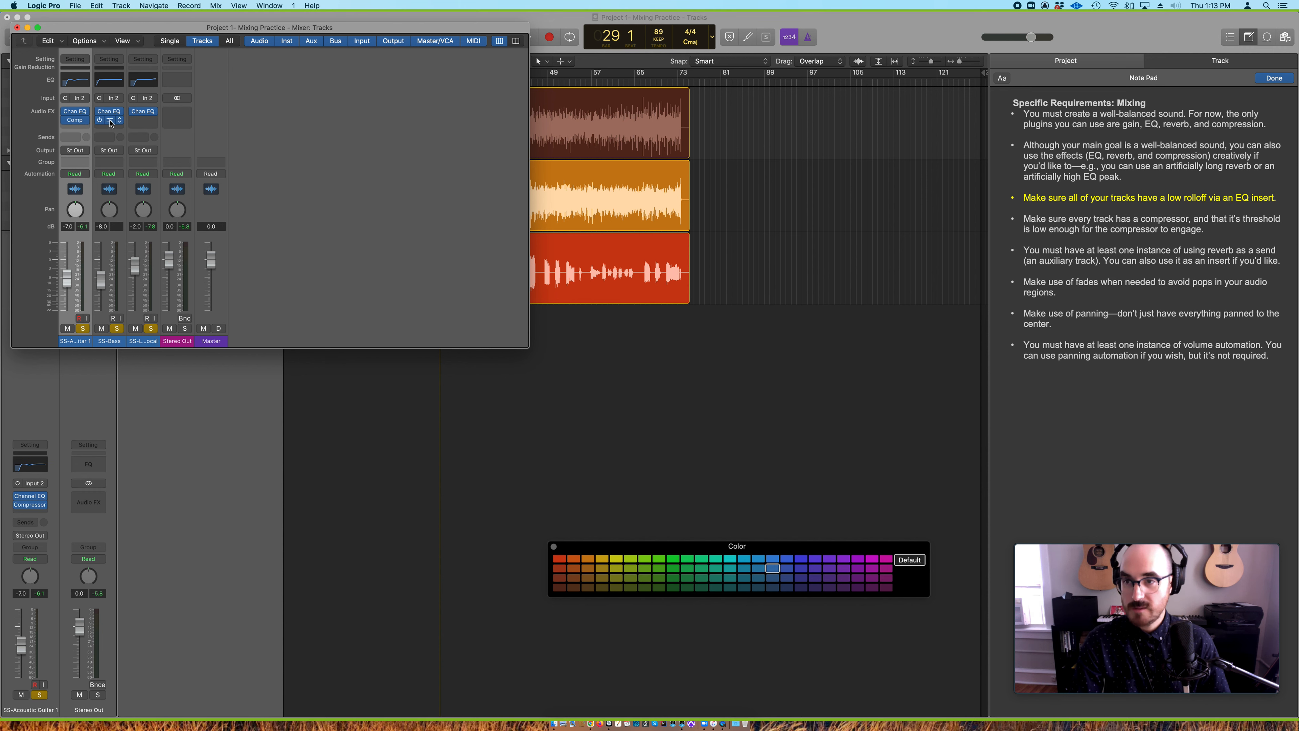
pyautogui.moveTo(111, 122); pyautogui.dragTo(142, 120)
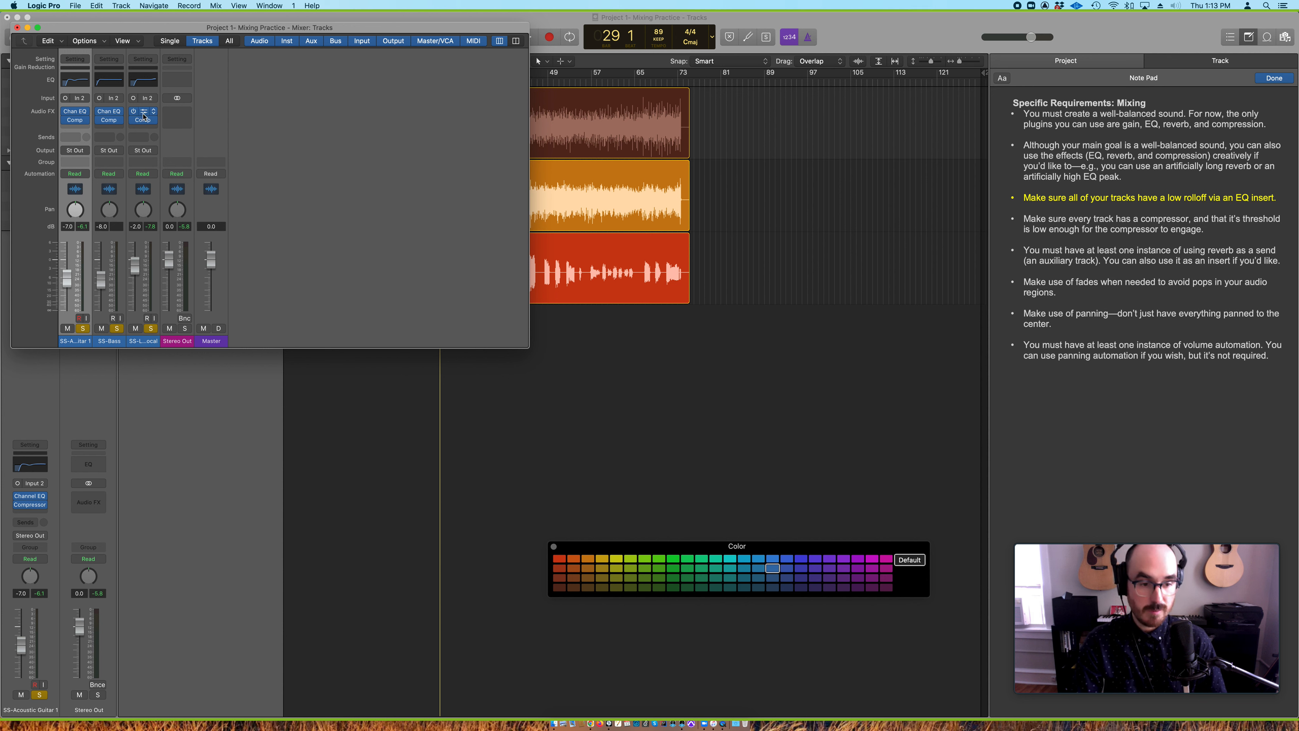
pyautogui.click(17, 28)
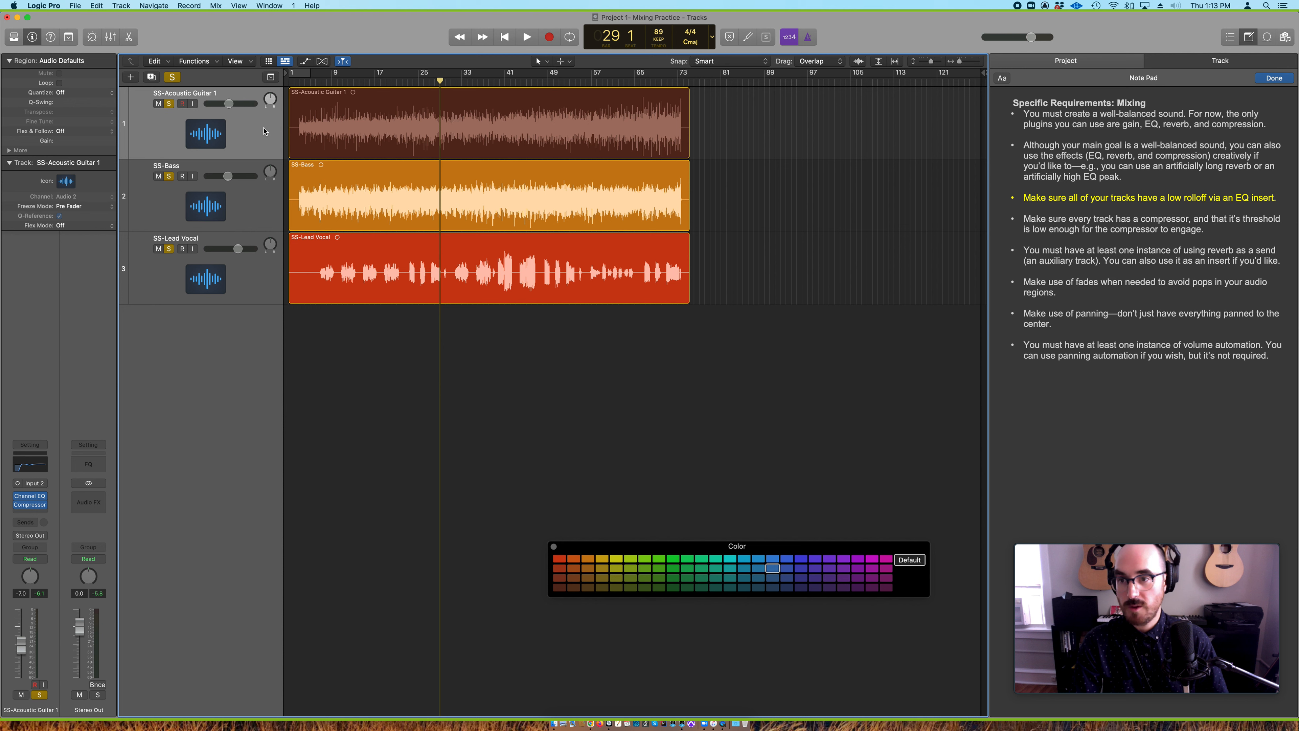
# Open the acoustic guitar's Compressor and try its threshold at 0 dB and around -10 dB
pyautogui.click(30, 506)
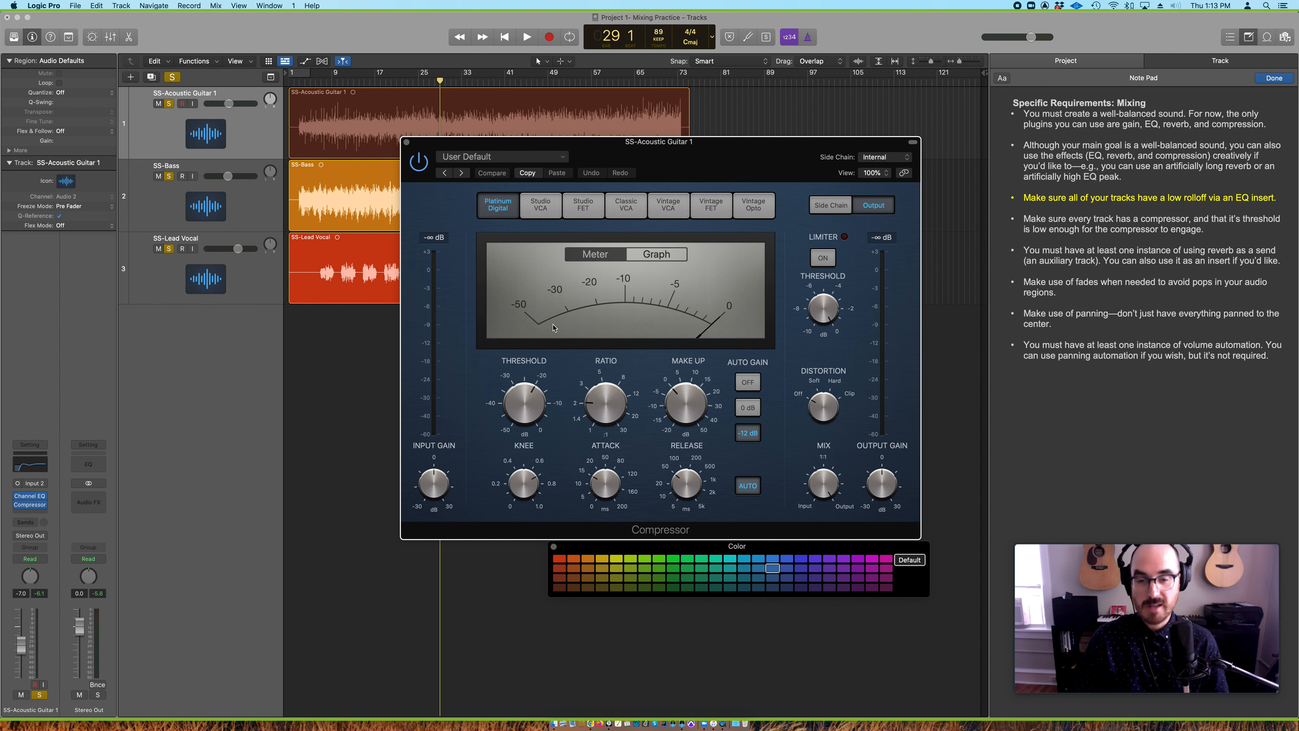
pyautogui.moveTo(515, 395)
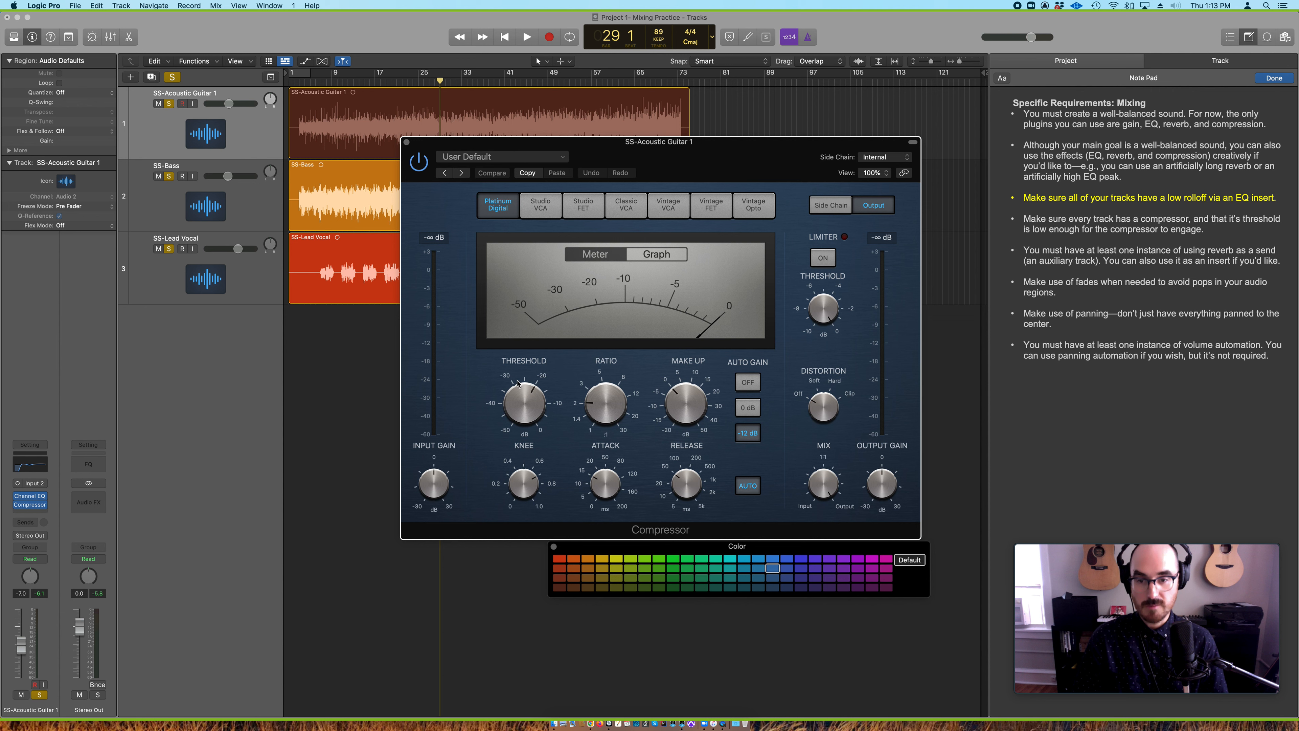
pyautogui.moveTo(621, 411)
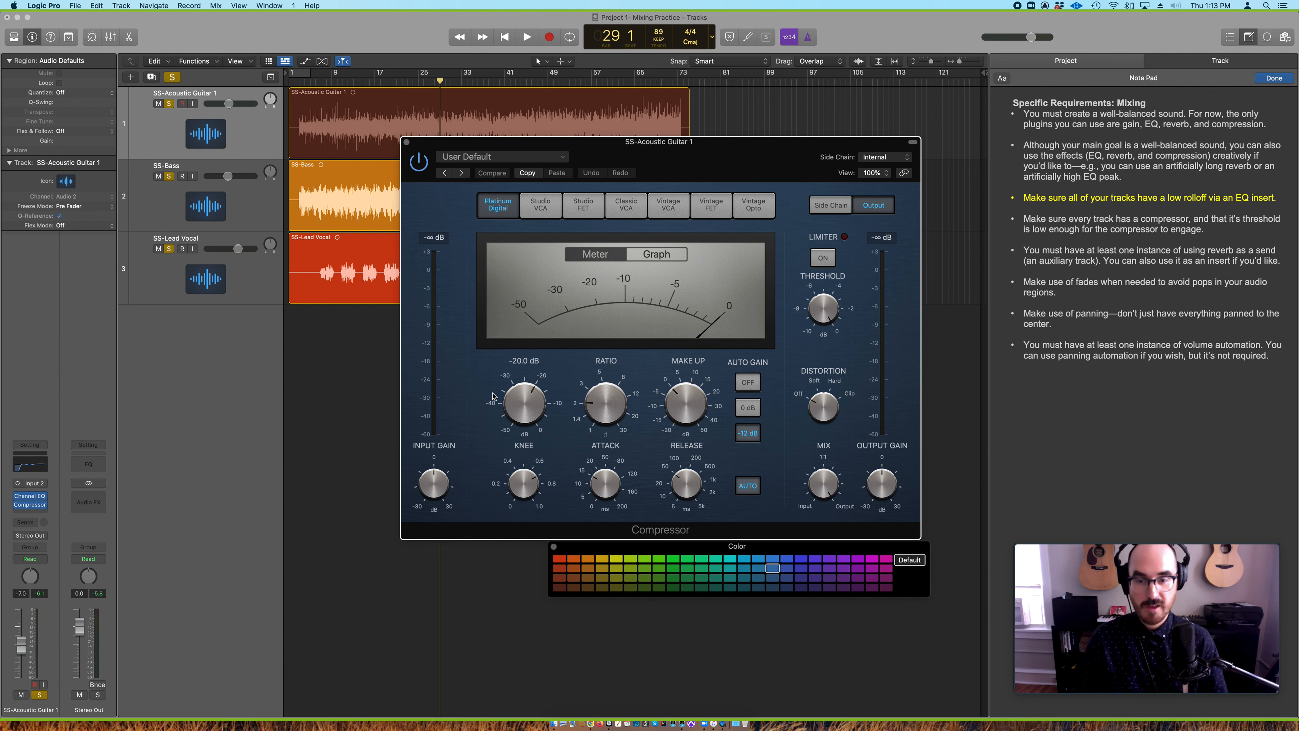
pyautogui.moveTo(518, 390); pyautogui.dragTo(518, 332)
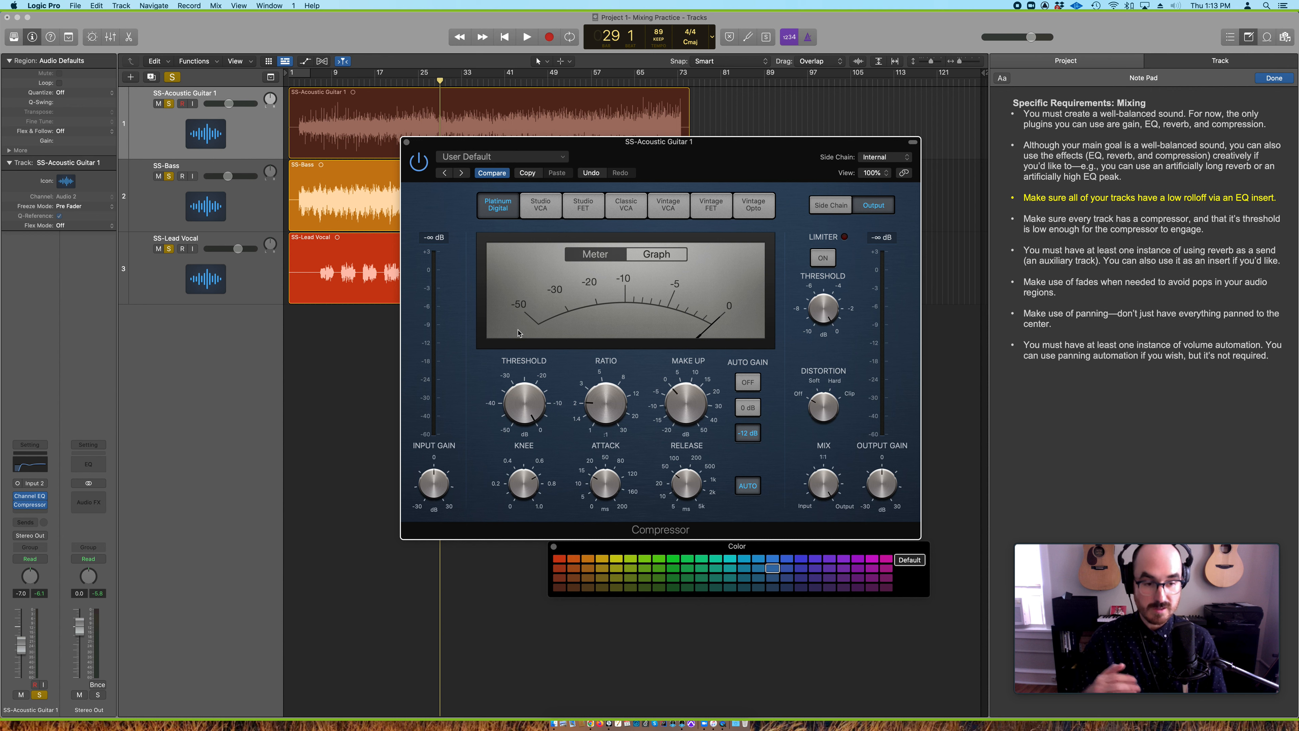
pyautogui.moveTo(529, 412)
pyautogui.moveTo(528, 412); pyautogui.dragTo(529, 440)
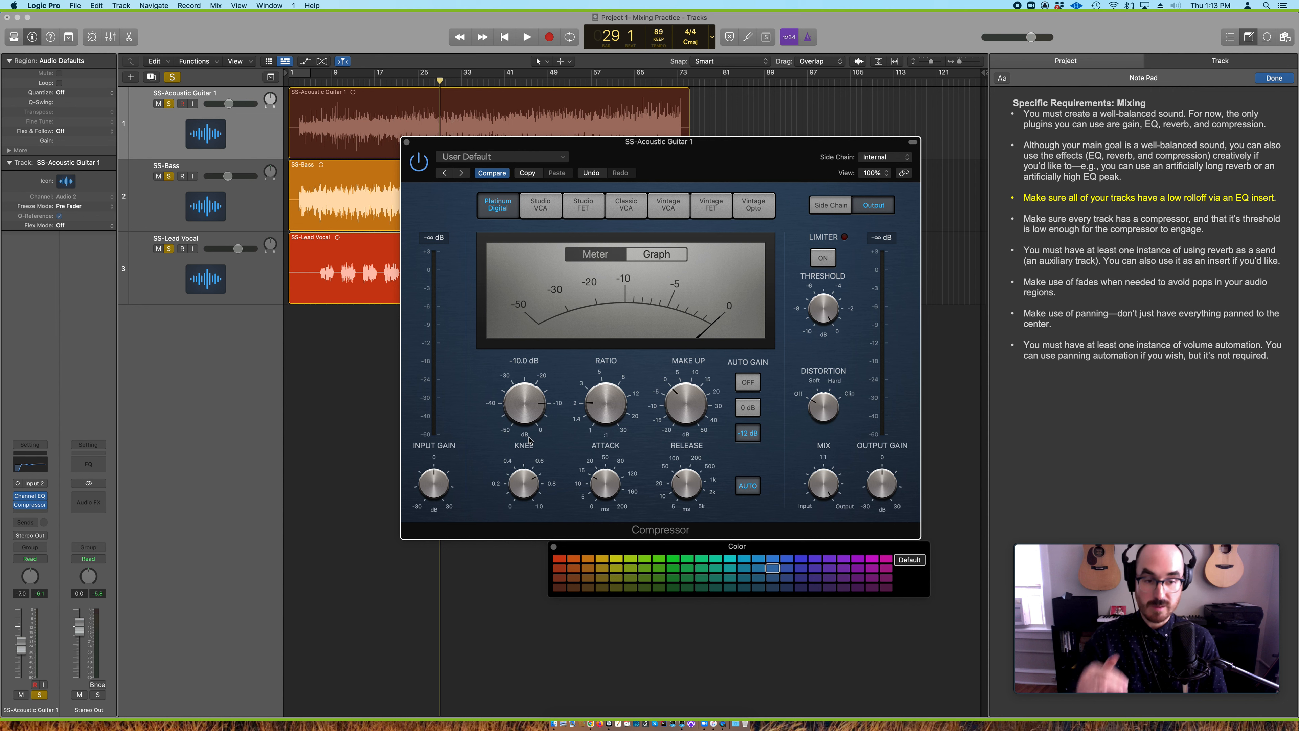
pyautogui.moveTo(530, 440); pyautogui.dragTo(531, 451)
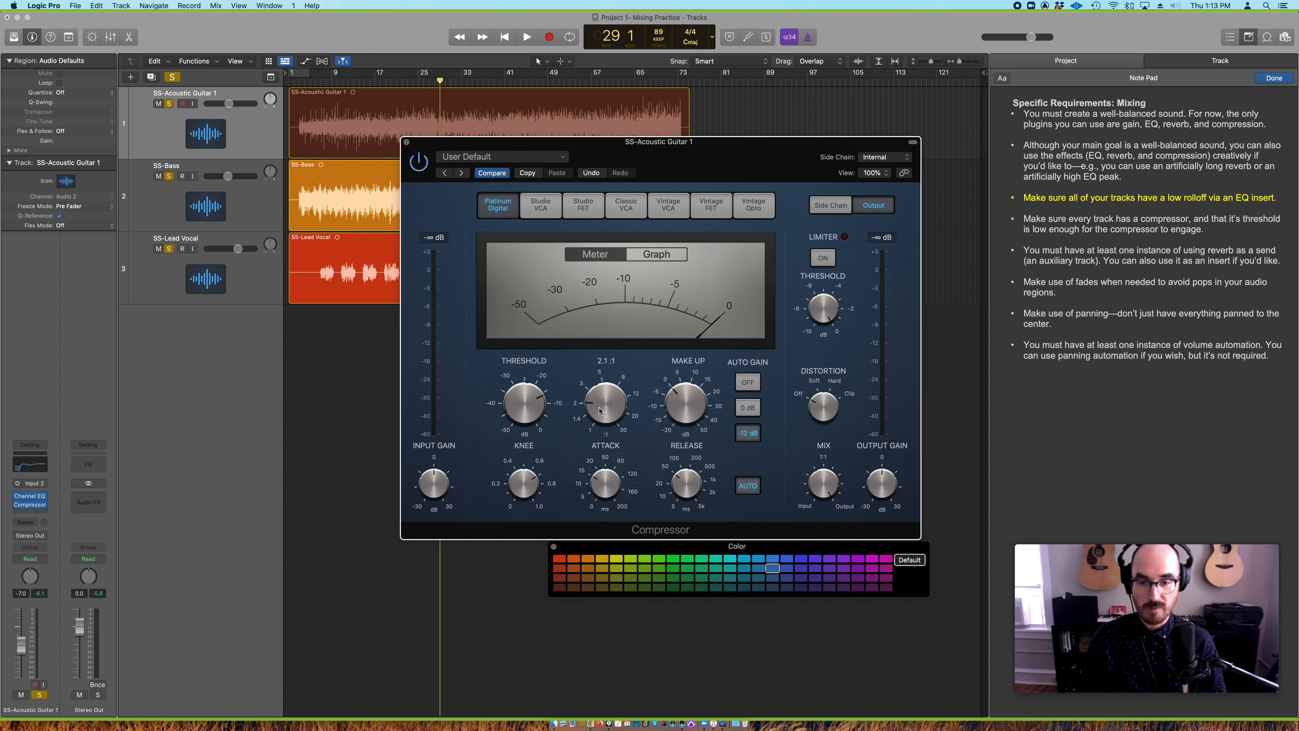
# Lower the ratio of the acoustic guitar's Compressor below 2:1 and turn auto gain off
pyautogui.moveTo(601, 411); pyautogui.dragTo(630, 361)
pyautogui.moveTo(609, 414); pyautogui.dragTo(610, 423)
pyautogui.moveTo(691, 409)
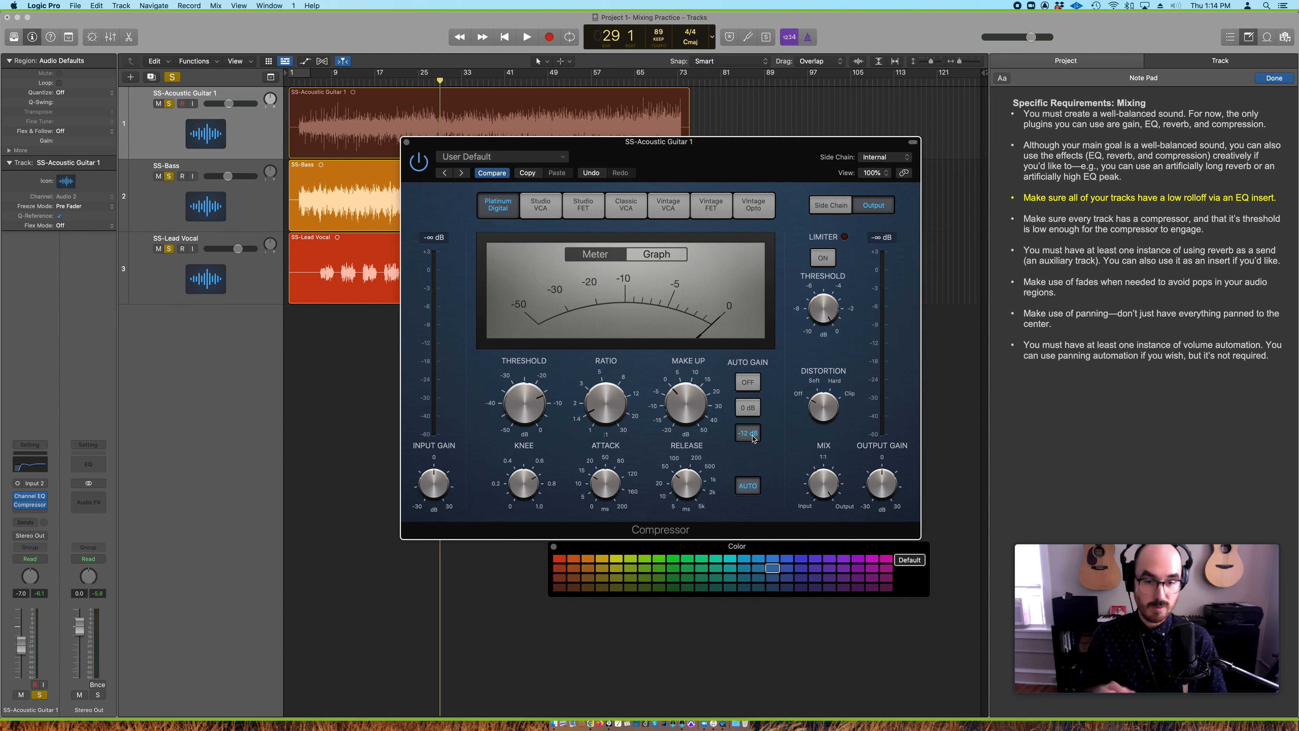
pyautogui.click(748, 383)
# Playing from about bar 17, set the acoustic guitar compressor's threshold to -21 dB and auto gain to -12 dB, and close its window
pyautogui.click(375, 82)
pyautogui.press('space')
pyautogui.moveTo(530, 398); pyautogui.dragTo(533, 424)
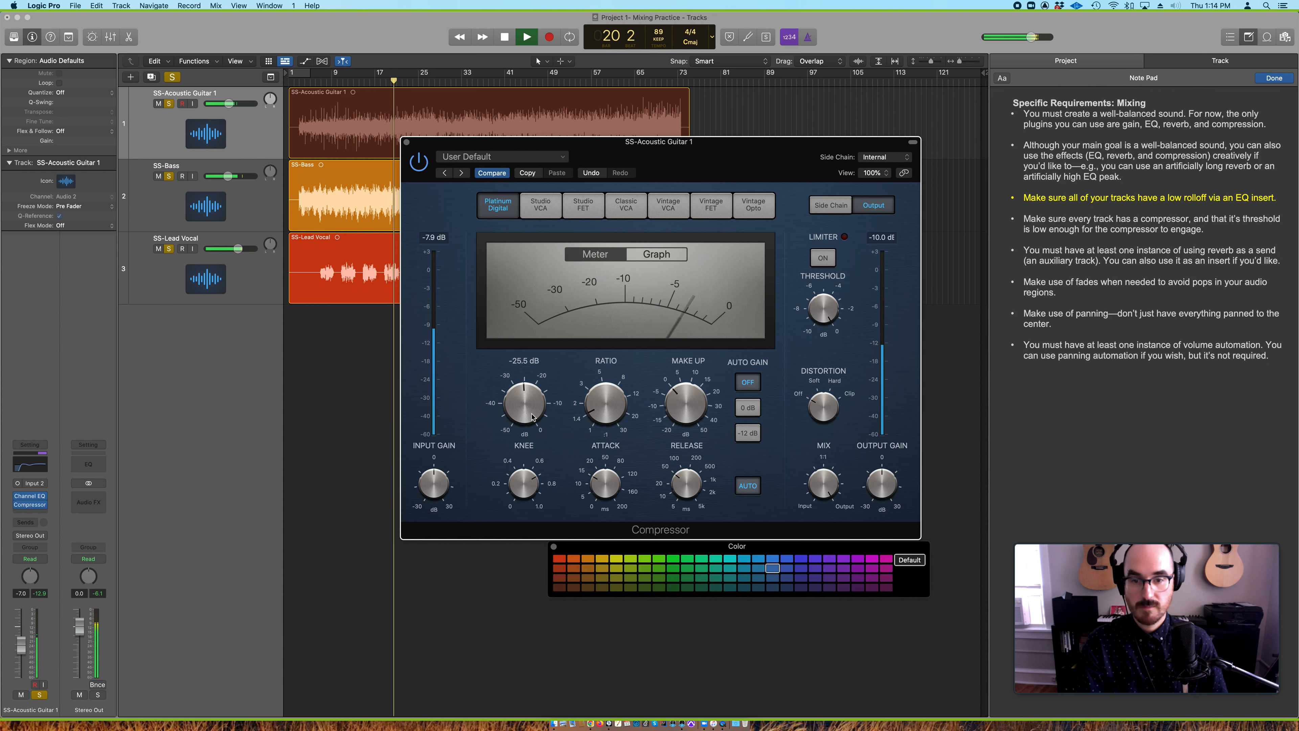
pyautogui.click(749, 433)
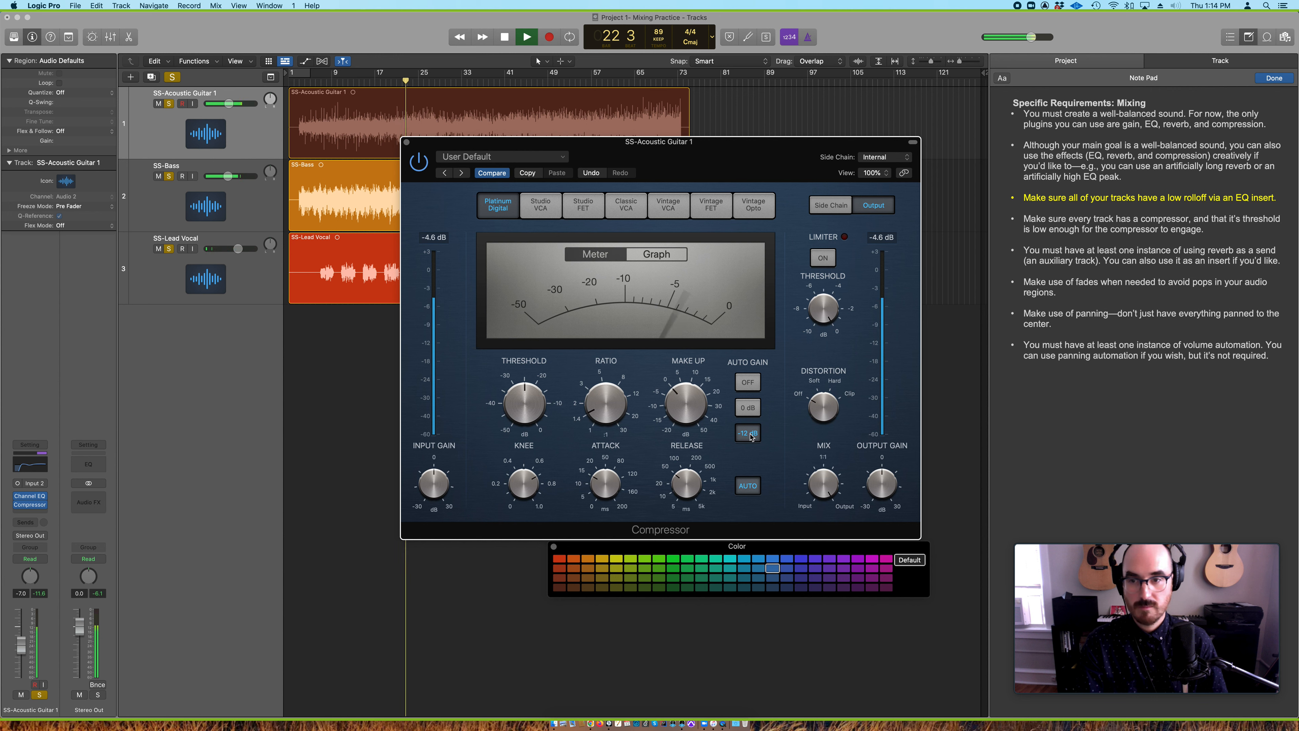
pyautogui.moveTo(529, 411); pyautogui.dragTo(530, 417)
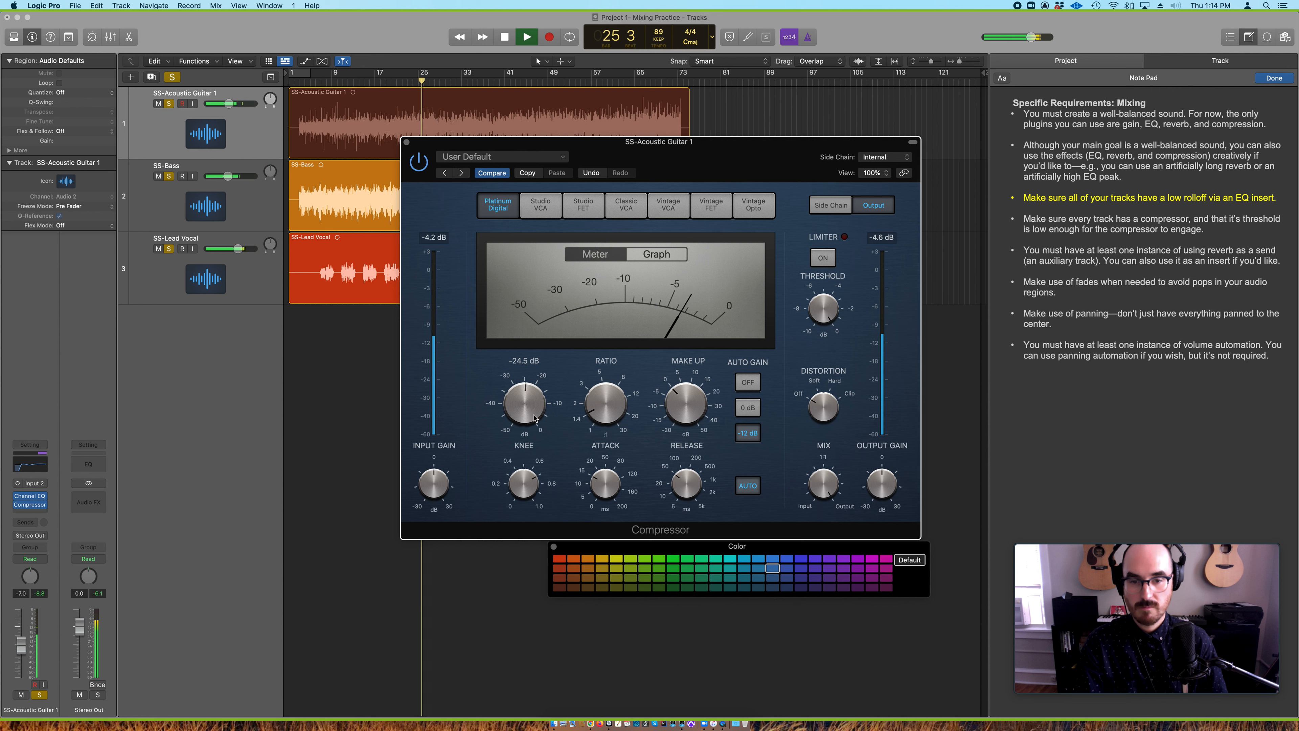
pyautogui.moveTo(605, 414); pyautogui.dragTo(543, 396)
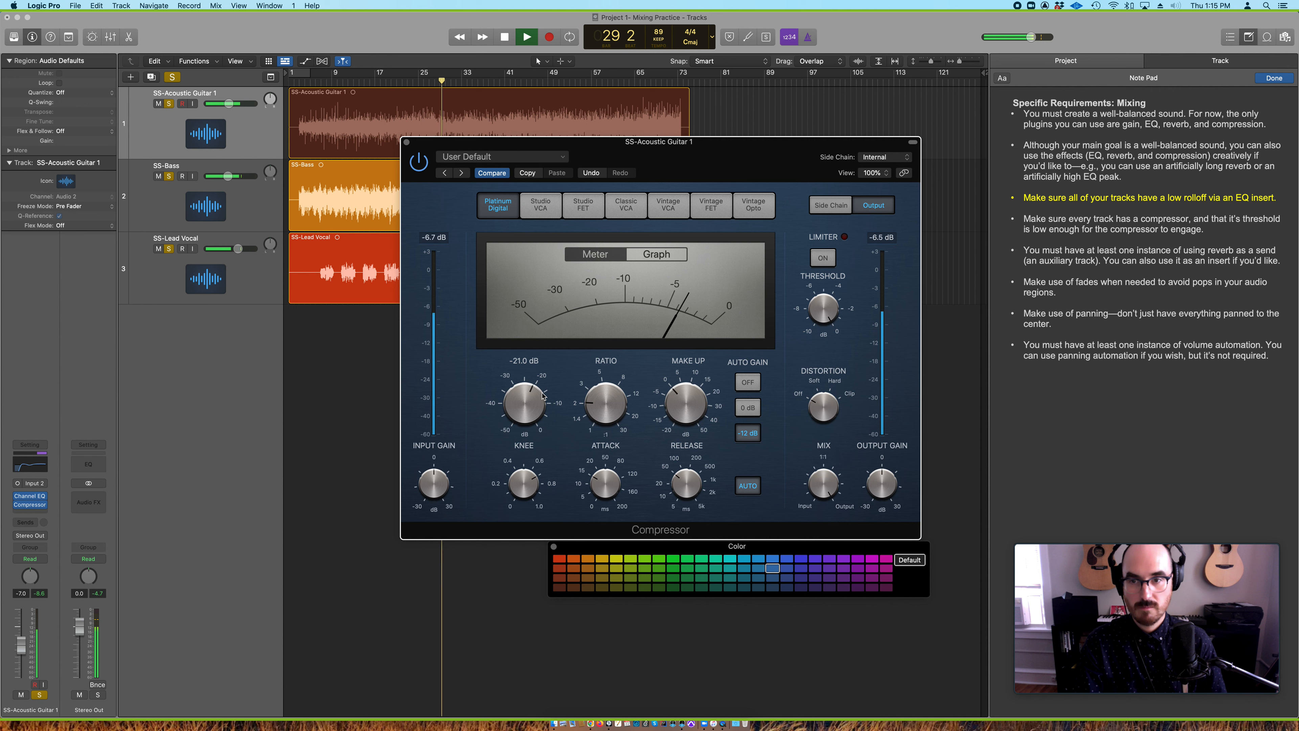
pyautogui.press('space')
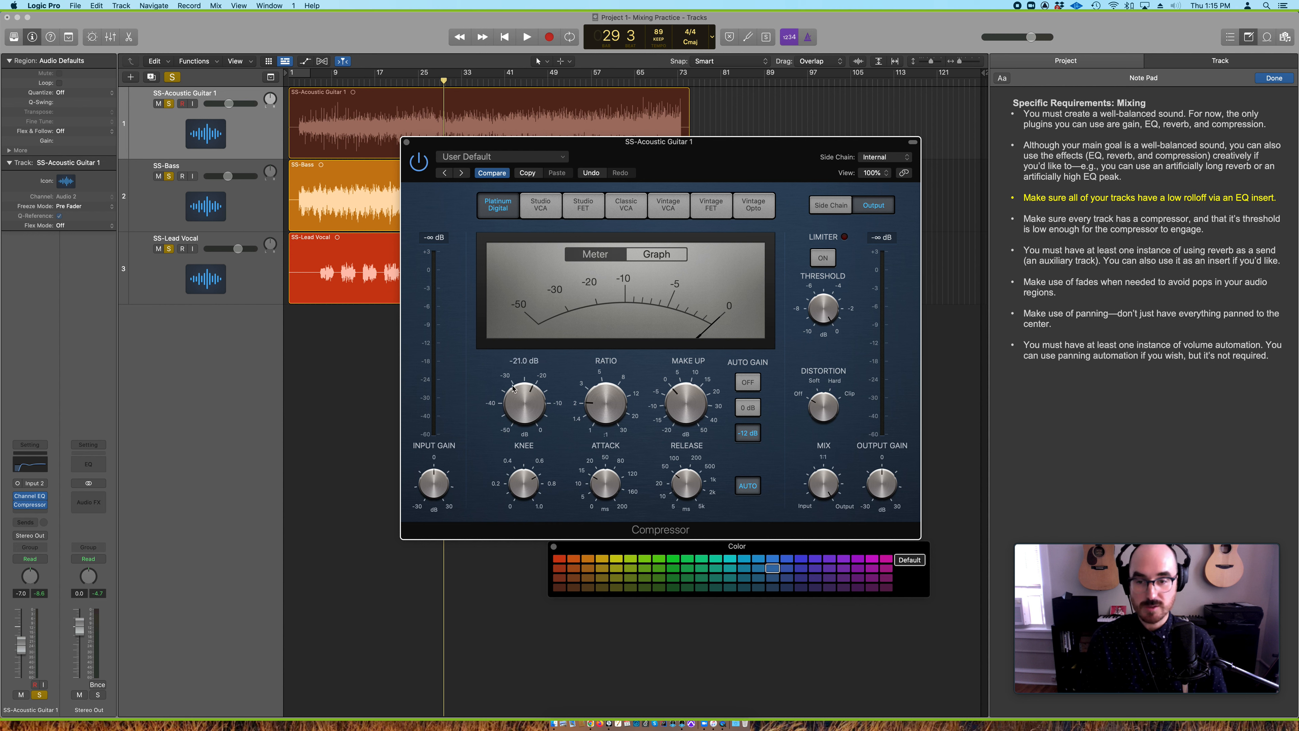
pyautogui.moveTo(534, 402)
pyautogui.moveTo(612, 408)
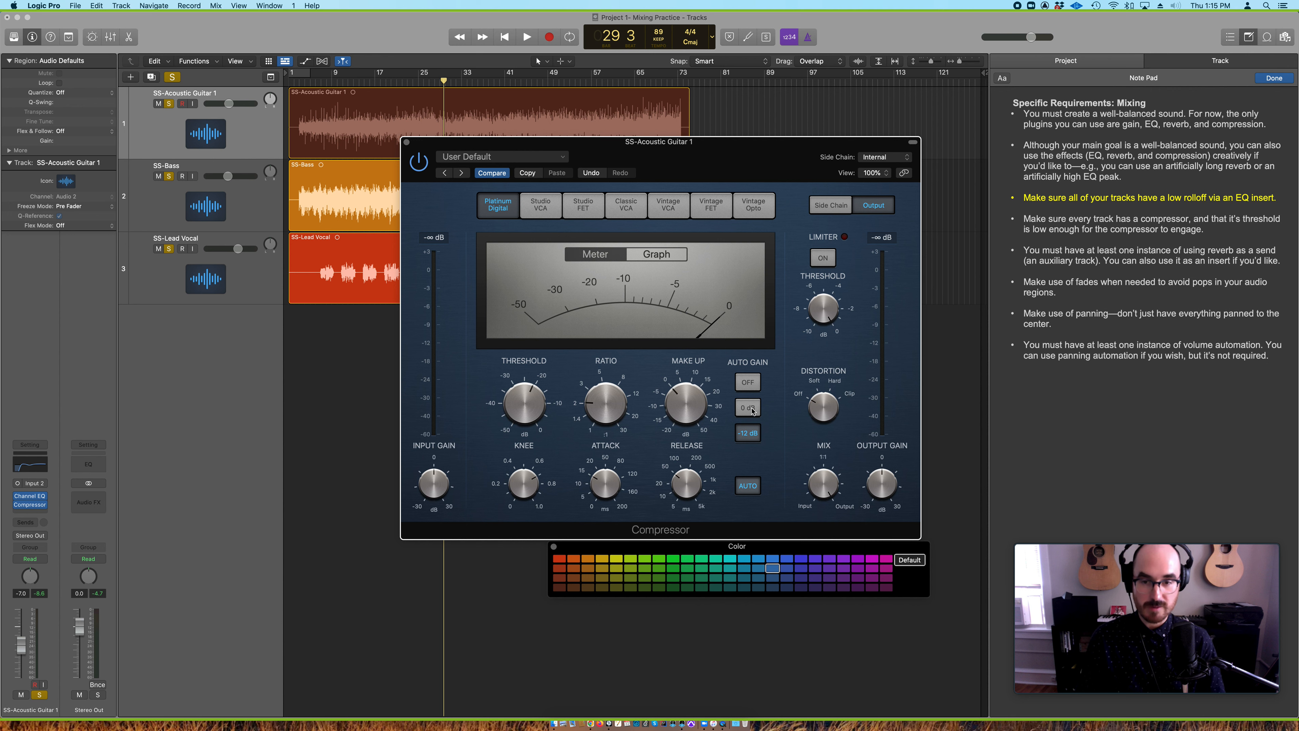
pyautogui.click(405, 141)
# Solo only the bass, try a 4.4:1 ratio in its Compressor during playback, and set the threshold to -16 dB
pyautogui.click(219, 200)
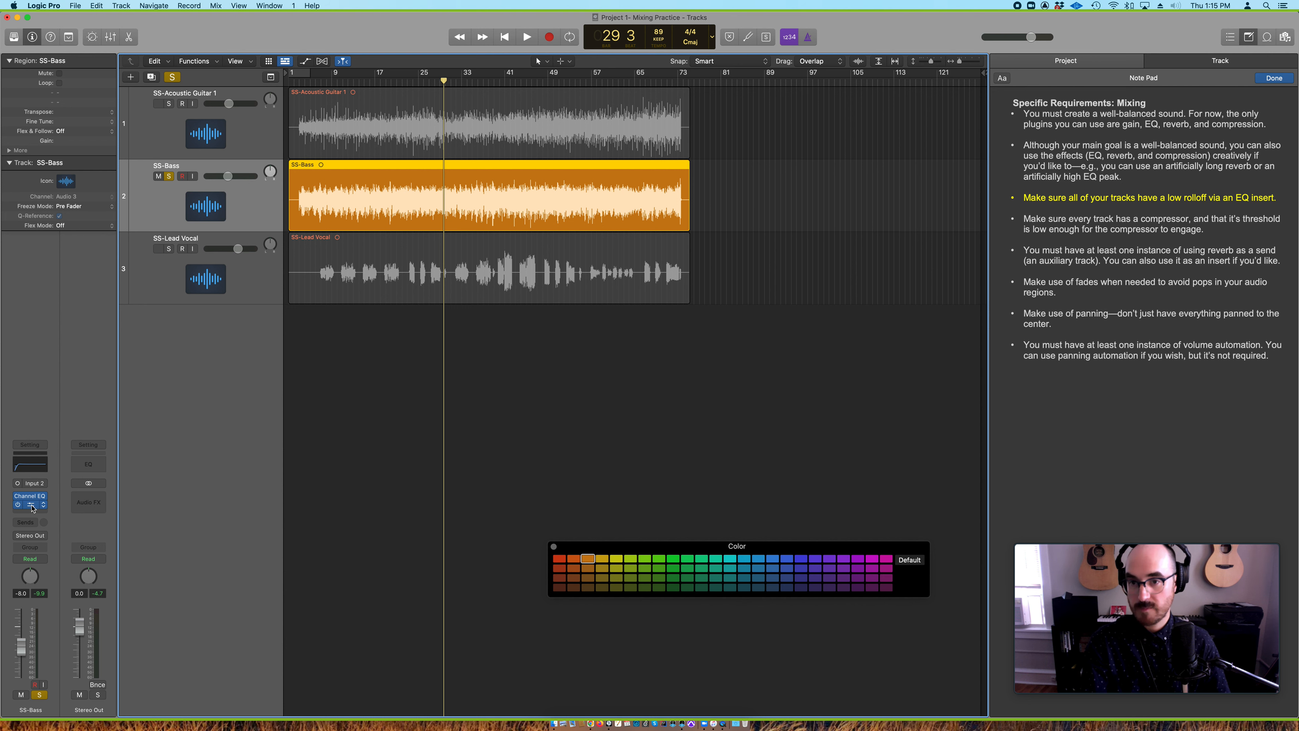
pyautogui.click(31, 505)
pyautogui.press('space')
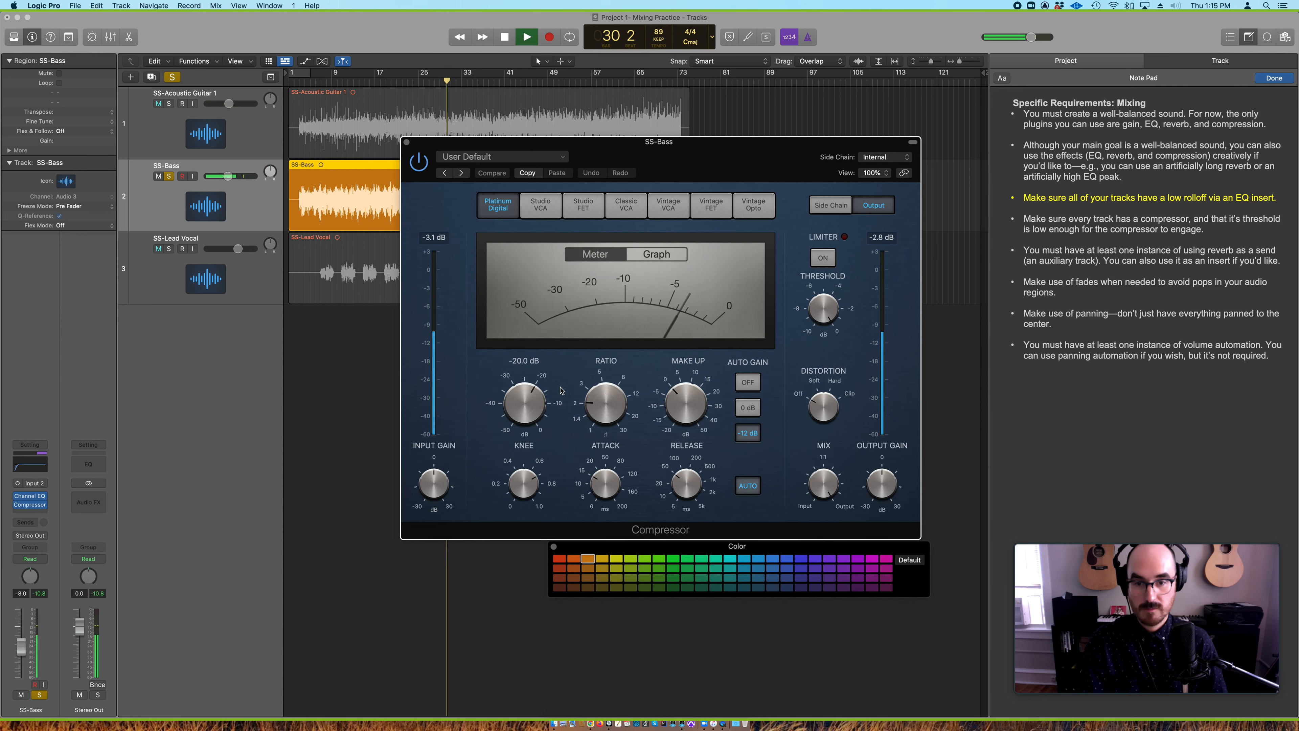
pyautogui.moveTo(608, 407)
pyautogui.mouseDown()
pyautogui.moveTo(616, 381)
pyautogui.moveTo(611, 406)
pyautogui.mouseUp()
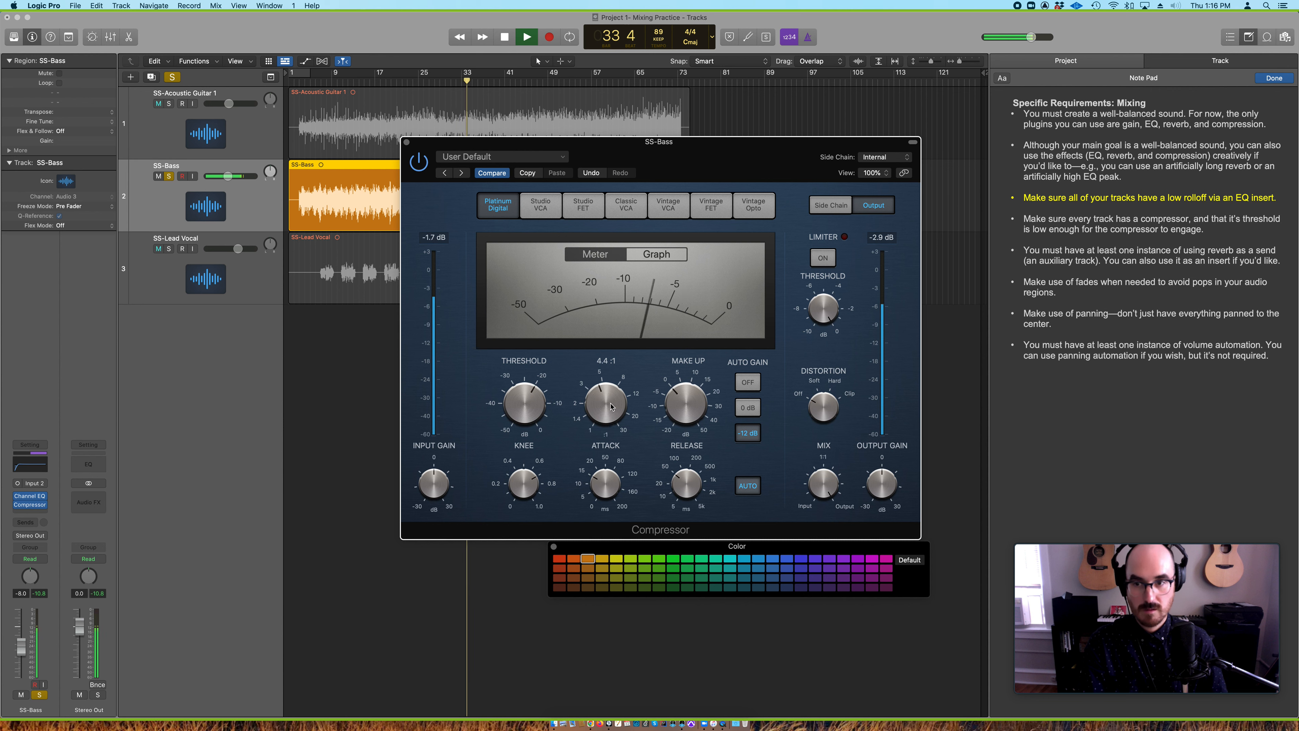
pyautogui.press('space')
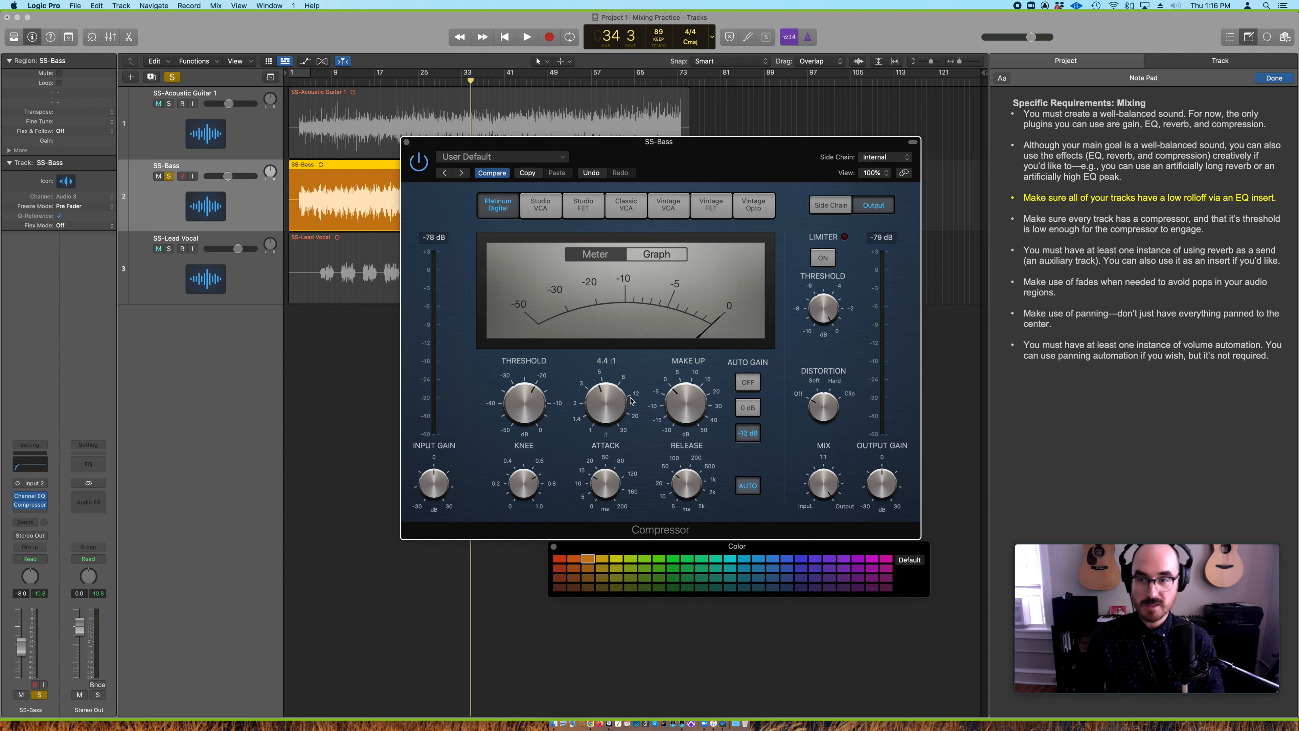
pyautogui.moveTo(608, 403); pyautogui.dragTo(533, 407)
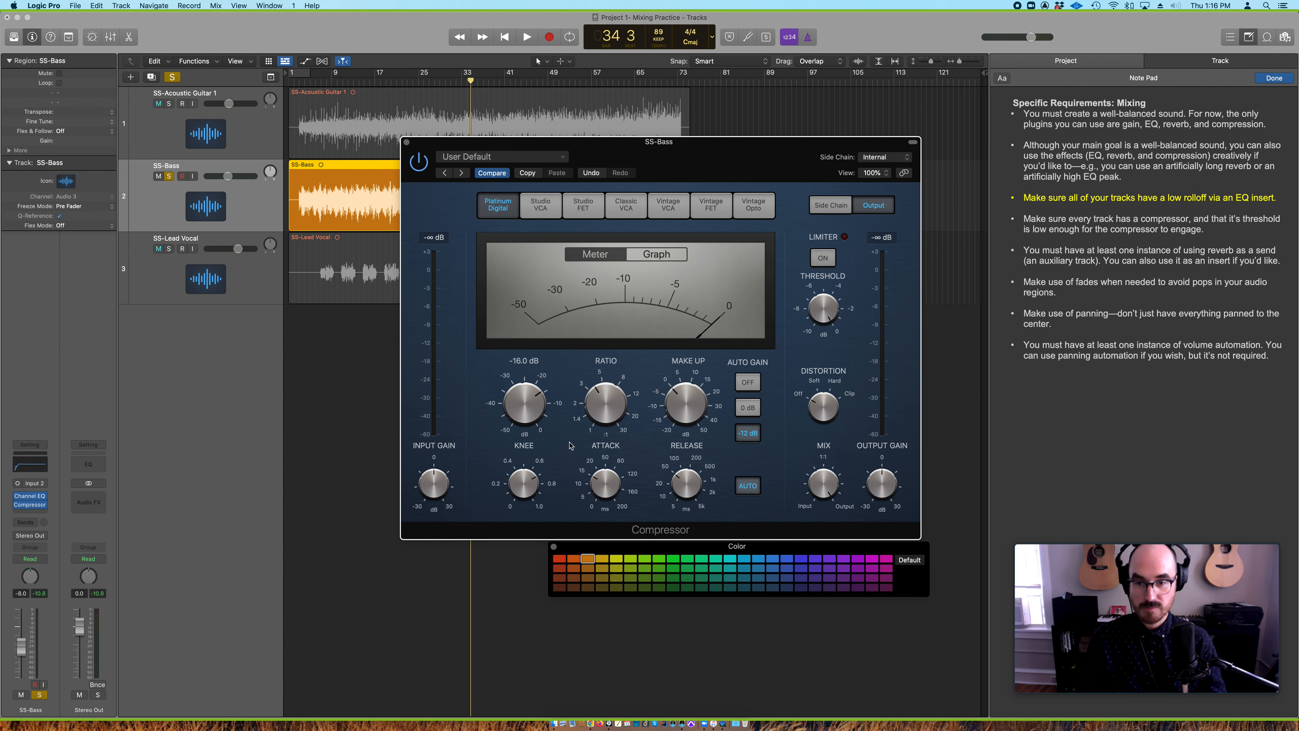
# Play from about bar 17, add the acoustic guitar to the soloed tracks, and turn off the bass compressor's auto gain
pyautogui.click(378, 81)
pyautogui.press('space')
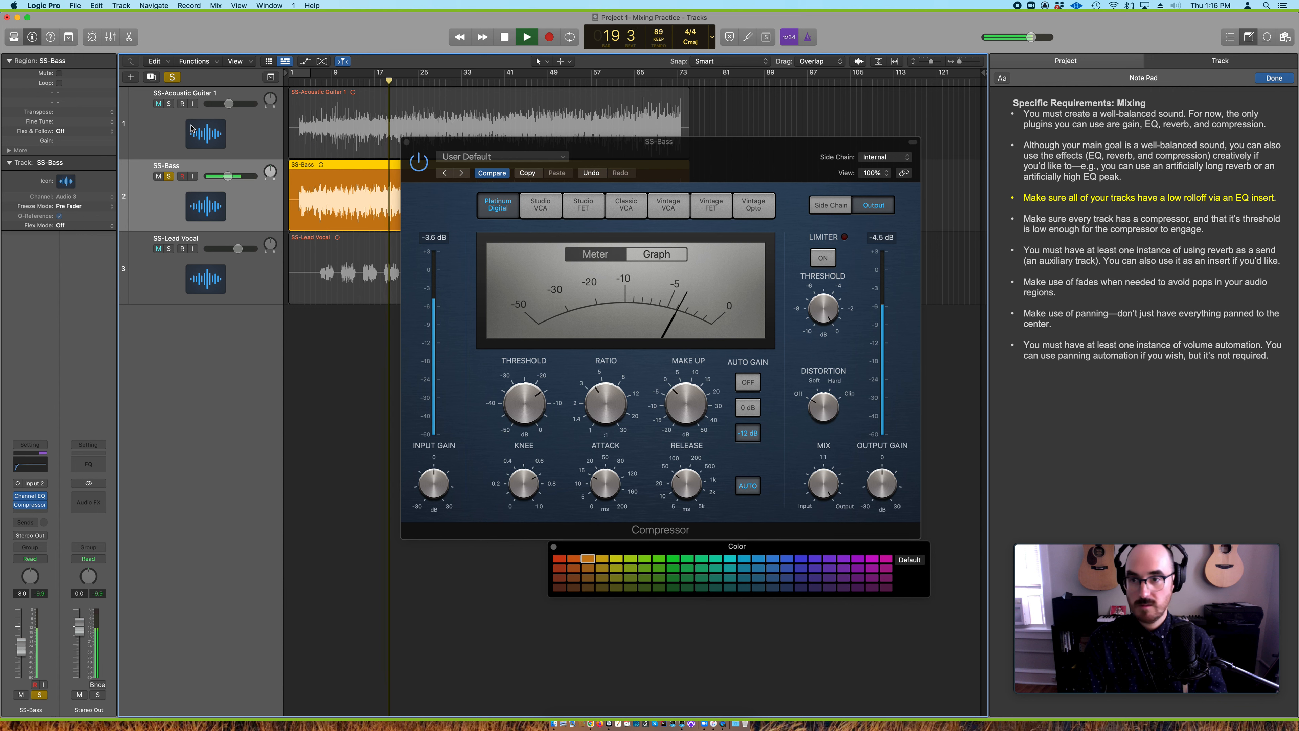
pyautogui.click(168, 104)
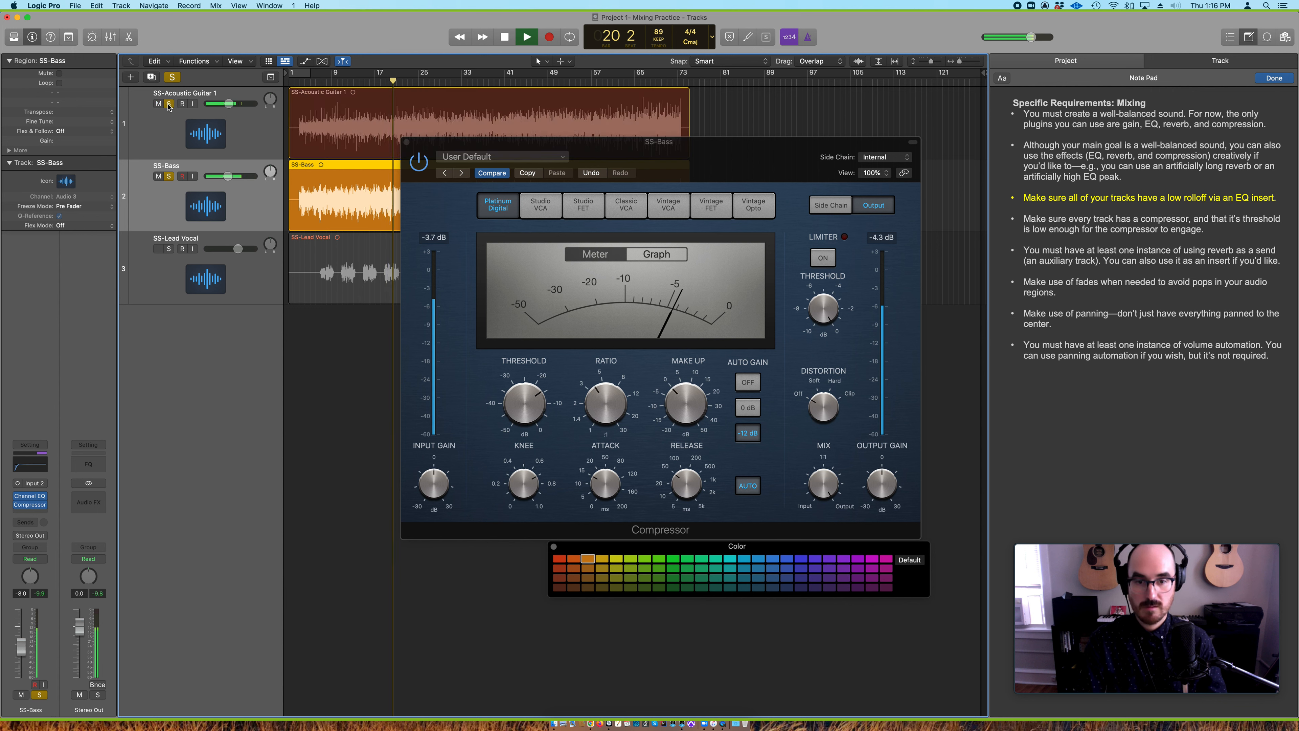
pyautogui.click(751, 387)
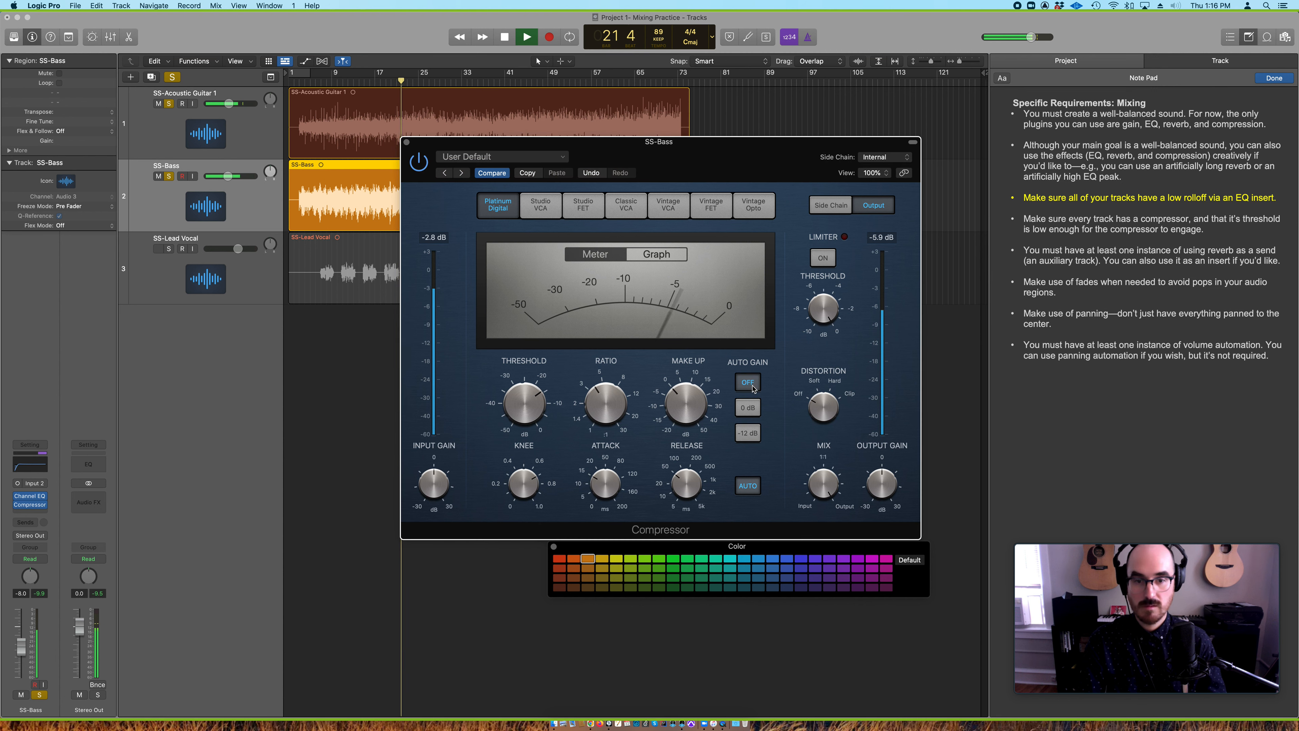
pyautogui.press('space')
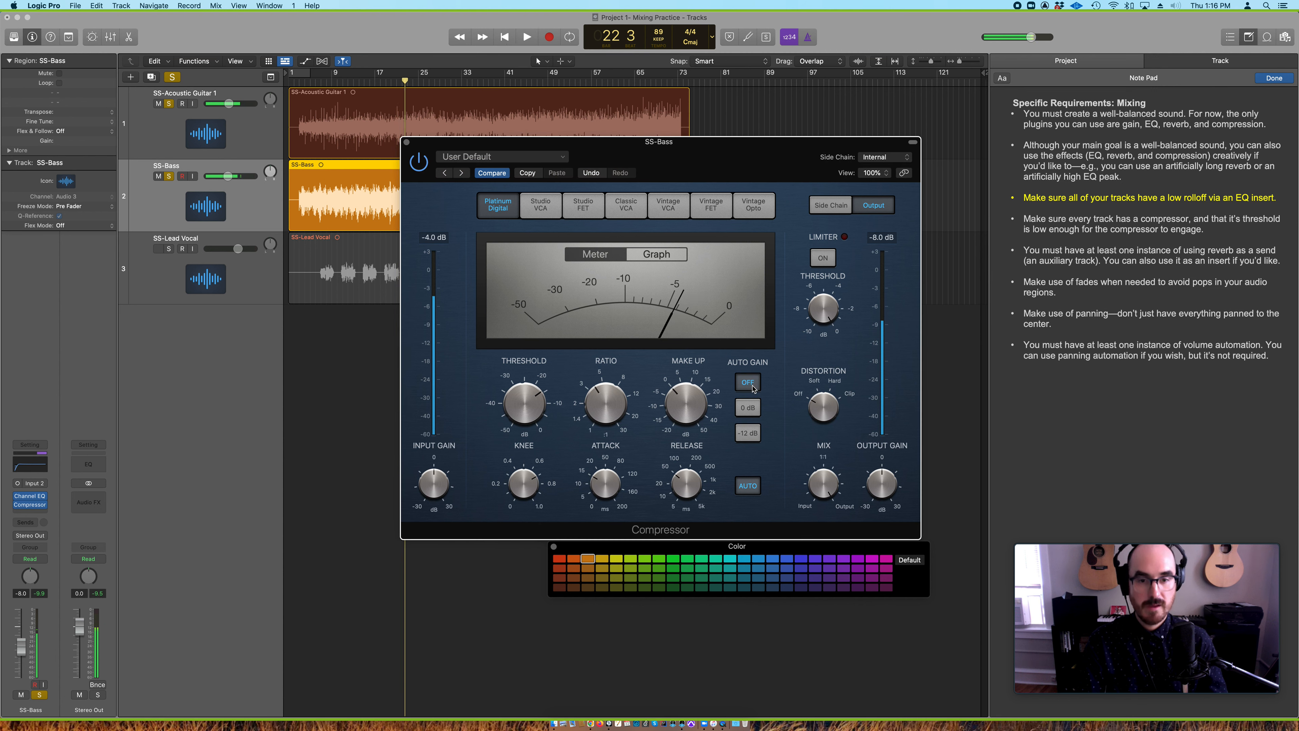
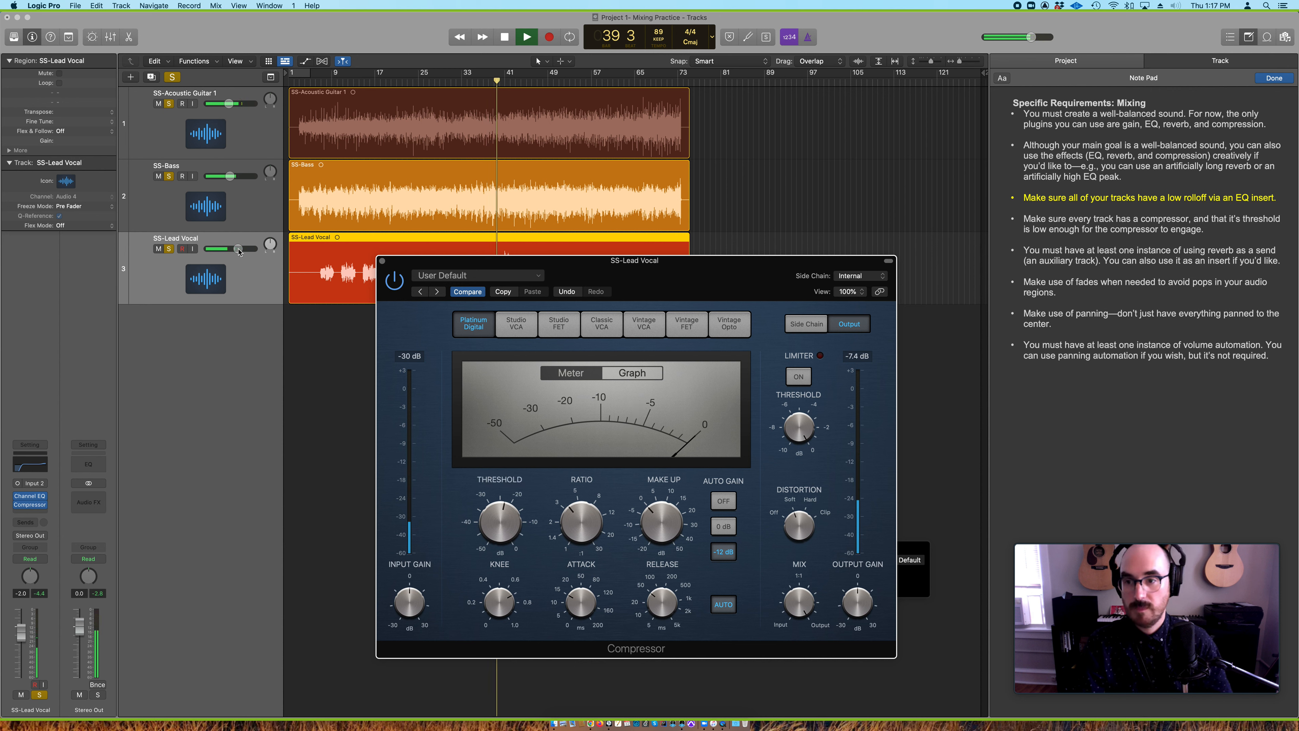
# Lower the lead vocal's volume to -3 dB, close its Compressor window and stop playback
pyautogui.moveTo(237, 249); pyautogui.dragTo(233, 254)
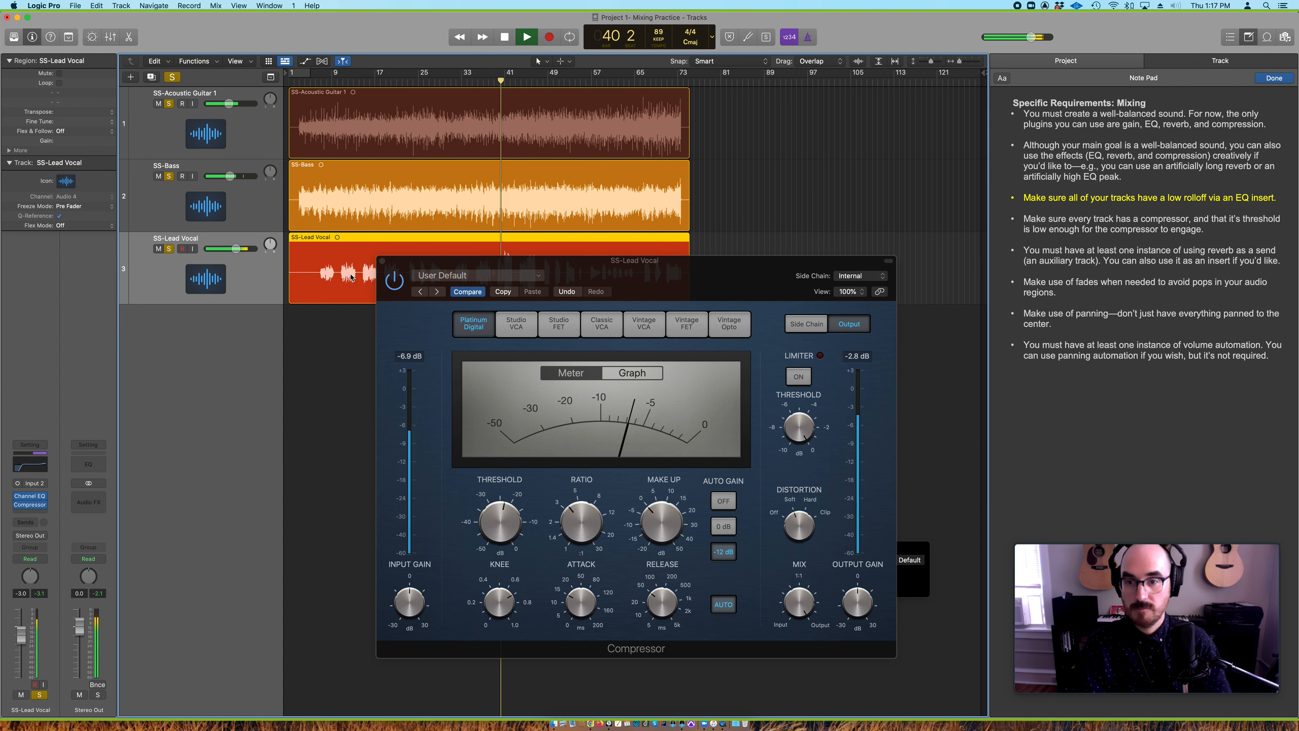
pyautogui.click(381, 261)
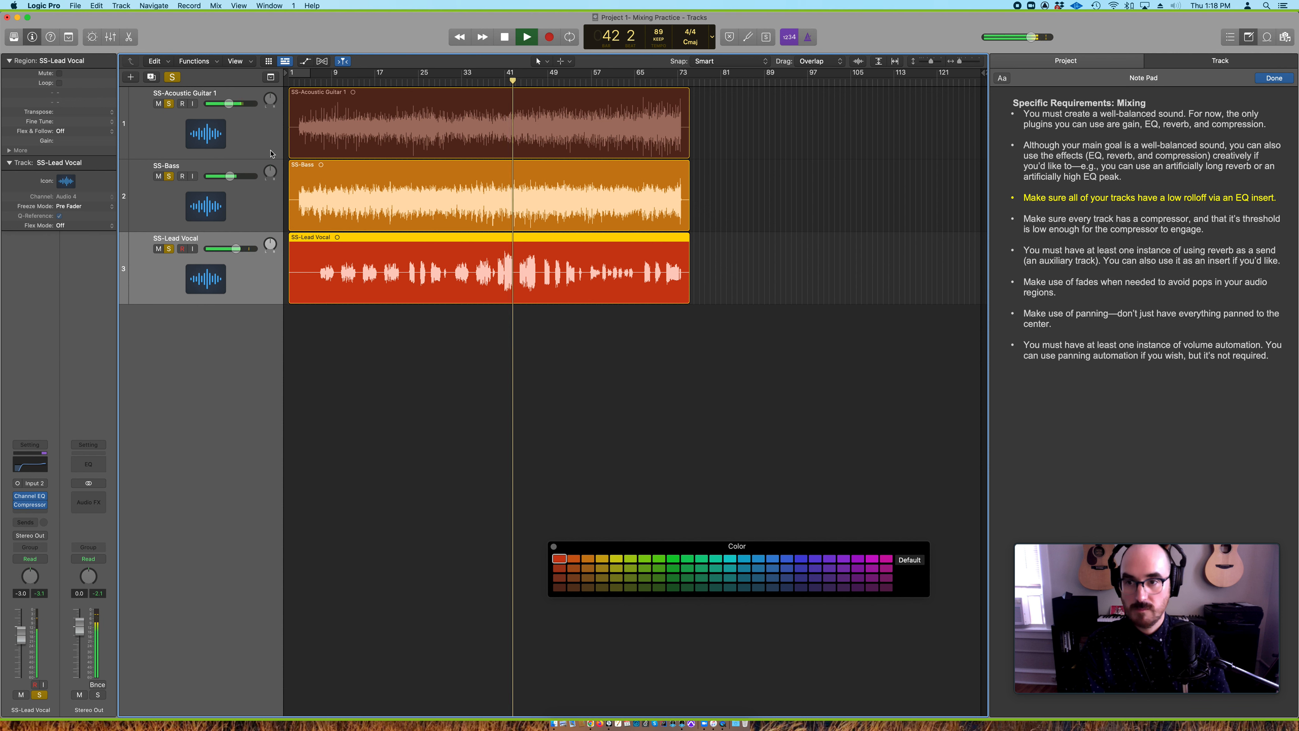
pyautogui.press('space')
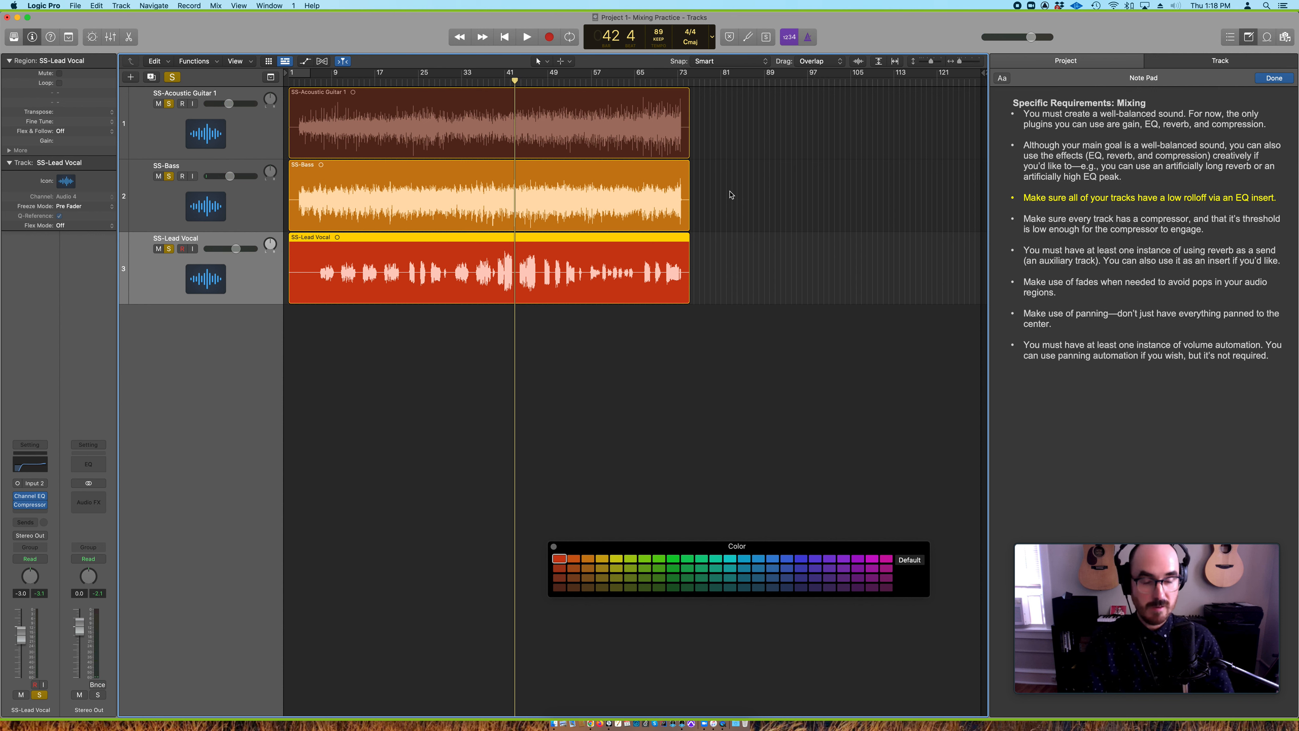
# Color the compressor and threshold requirement yellow in the project notes
pyautogui.moveTo(1207, 229); pyautogui.dragTo(1023, 216)
pyautogui.click(999, 78)
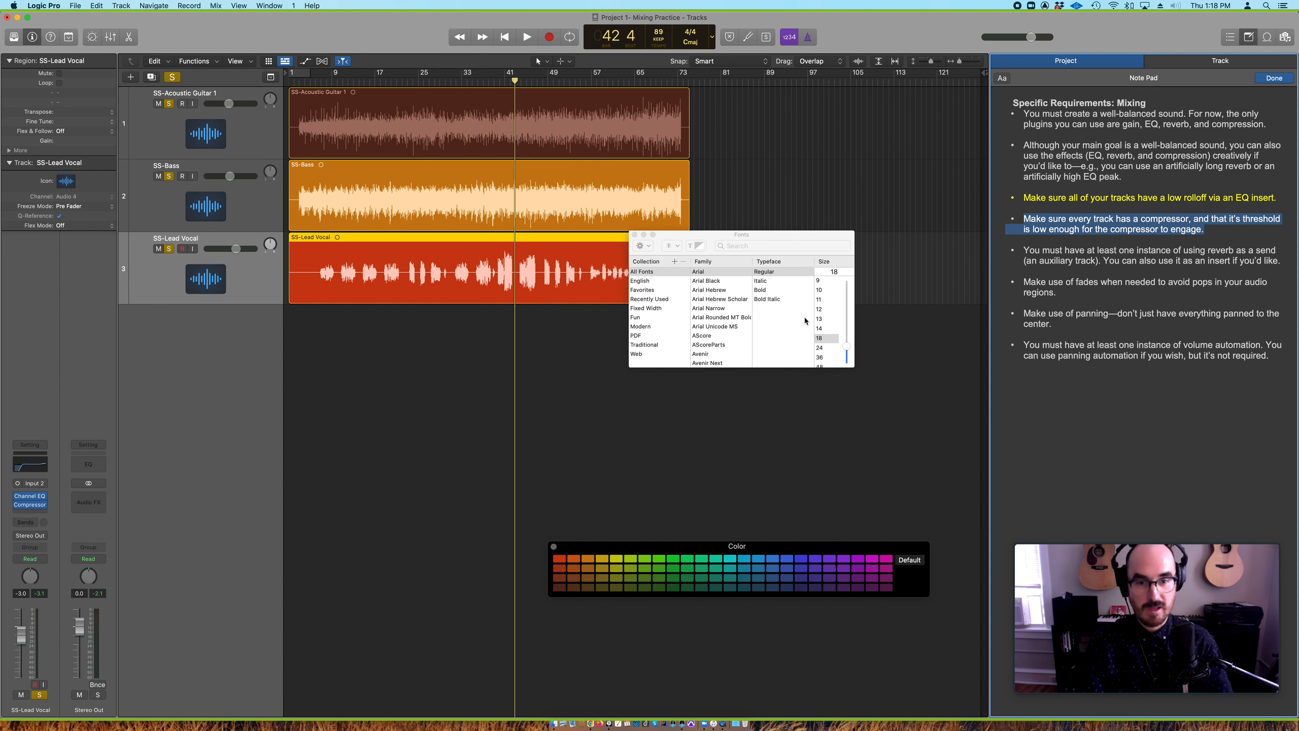
pyautogui.click(699, 246)
pyautogui.click(234, 453)
pyautogui.click(905, 154)
pyautogui.click(1087, 261)
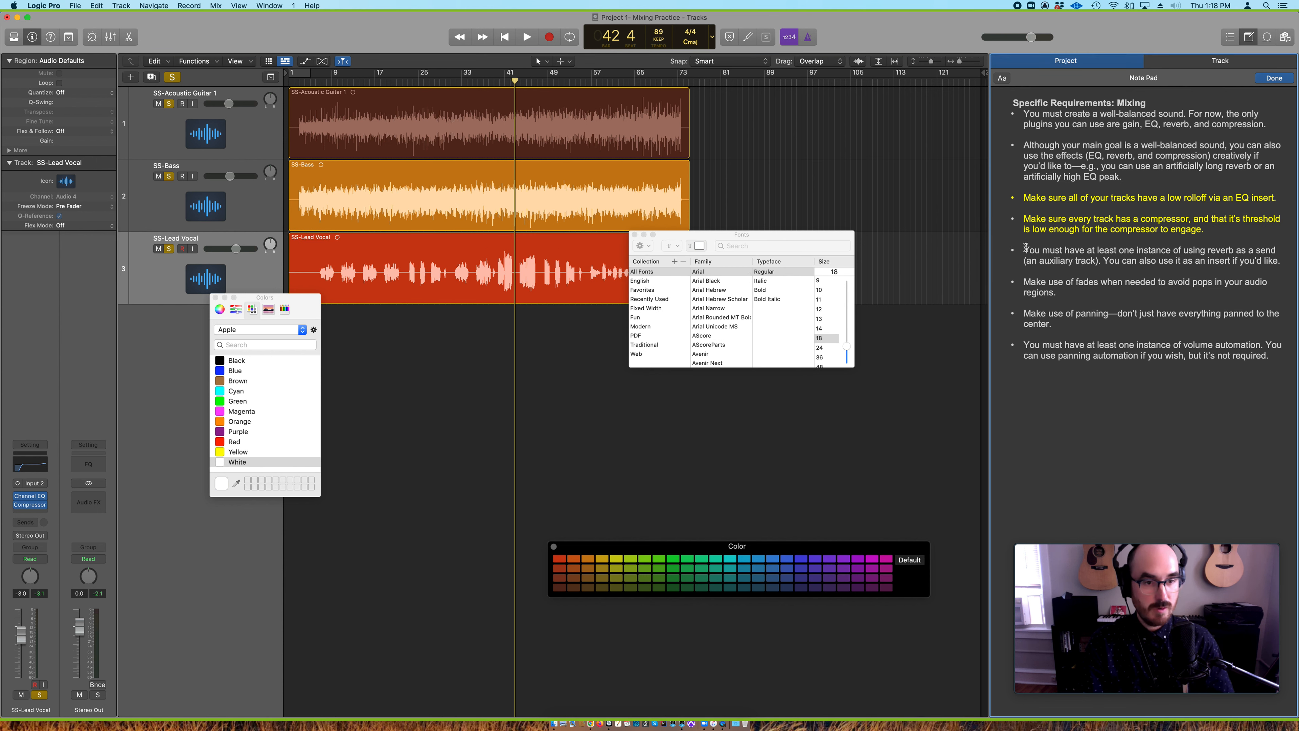
# Close the Fonts and Colors windows and open the Mixer in its own window
pyautogui.click(634, 235)
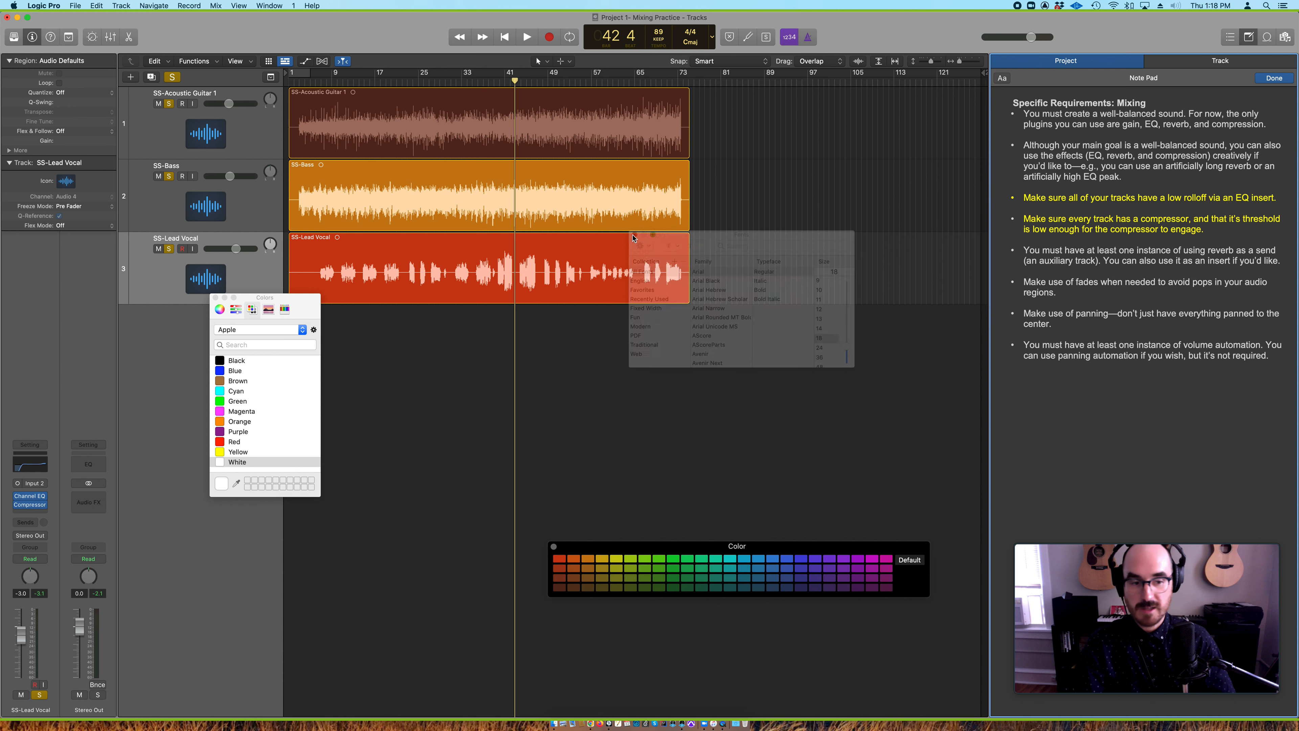
pyautogui.click(215, 297)
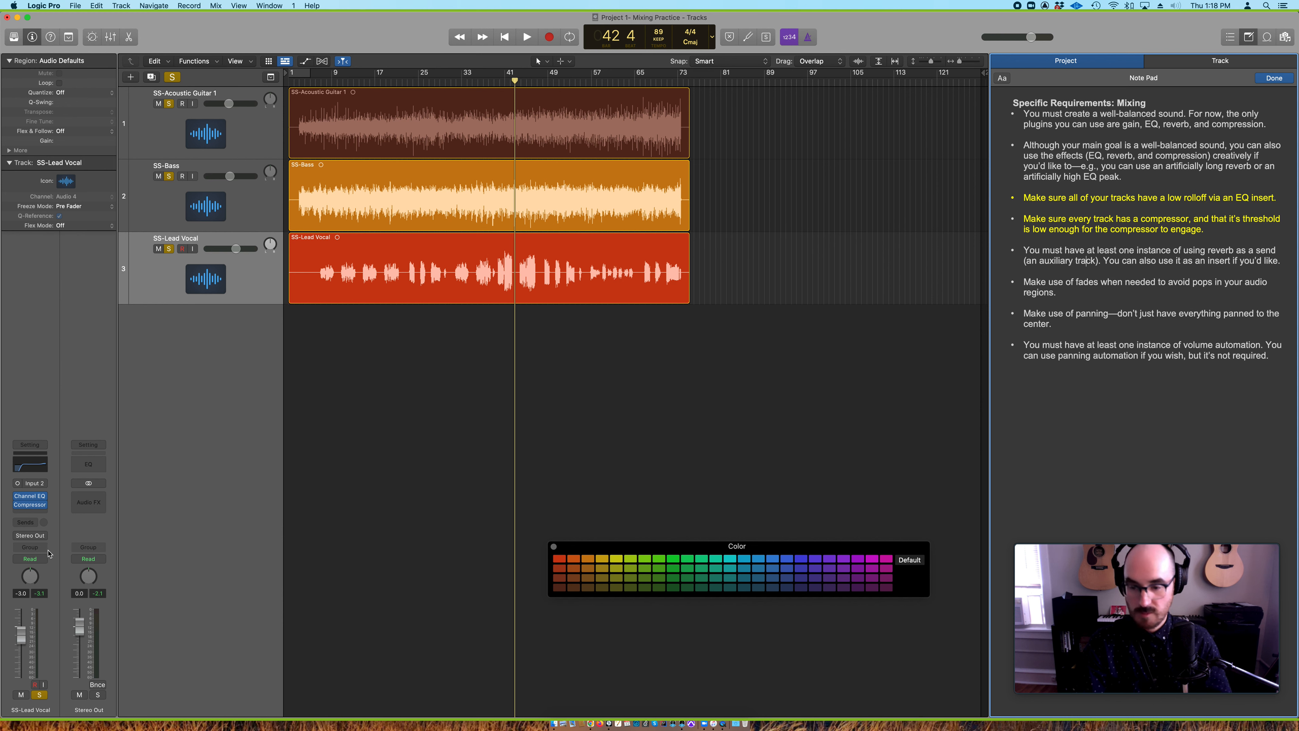
pyautogui.press('super+2')
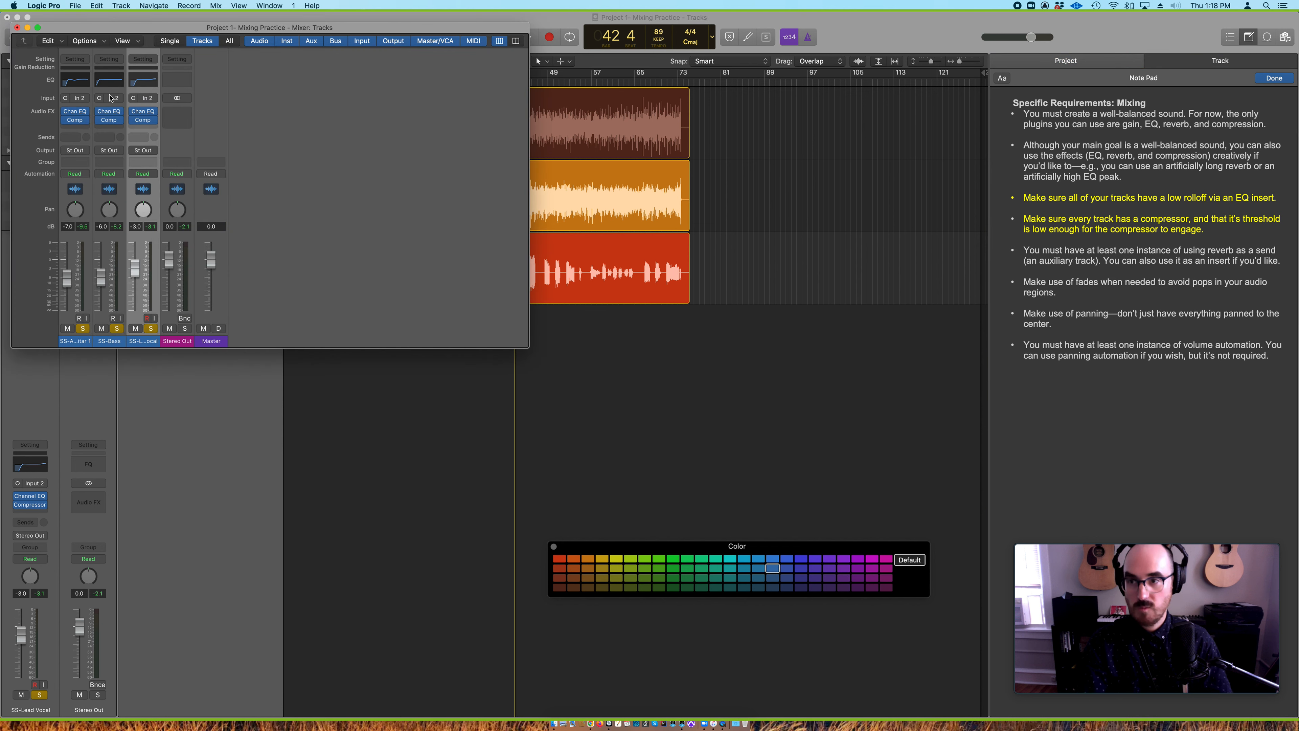
pyautogui.click(79, 128)
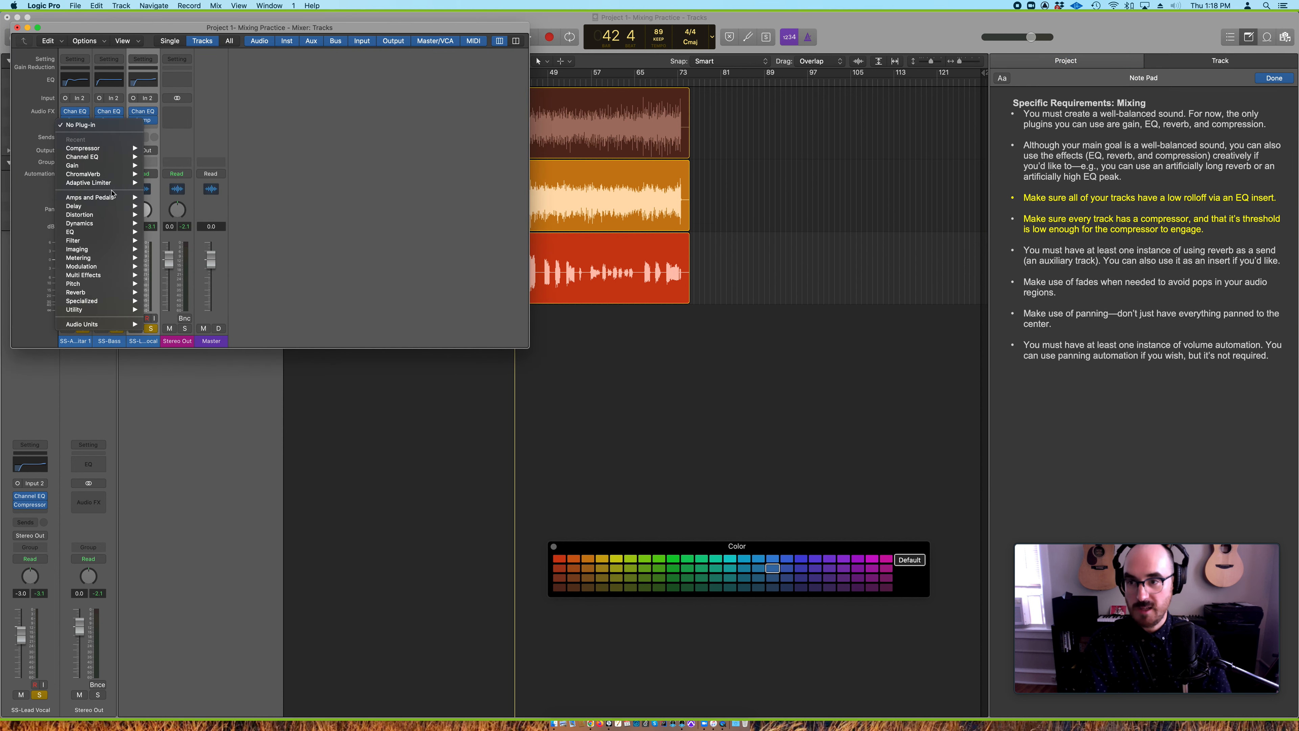
pyautogui.moveTo(100, 236)
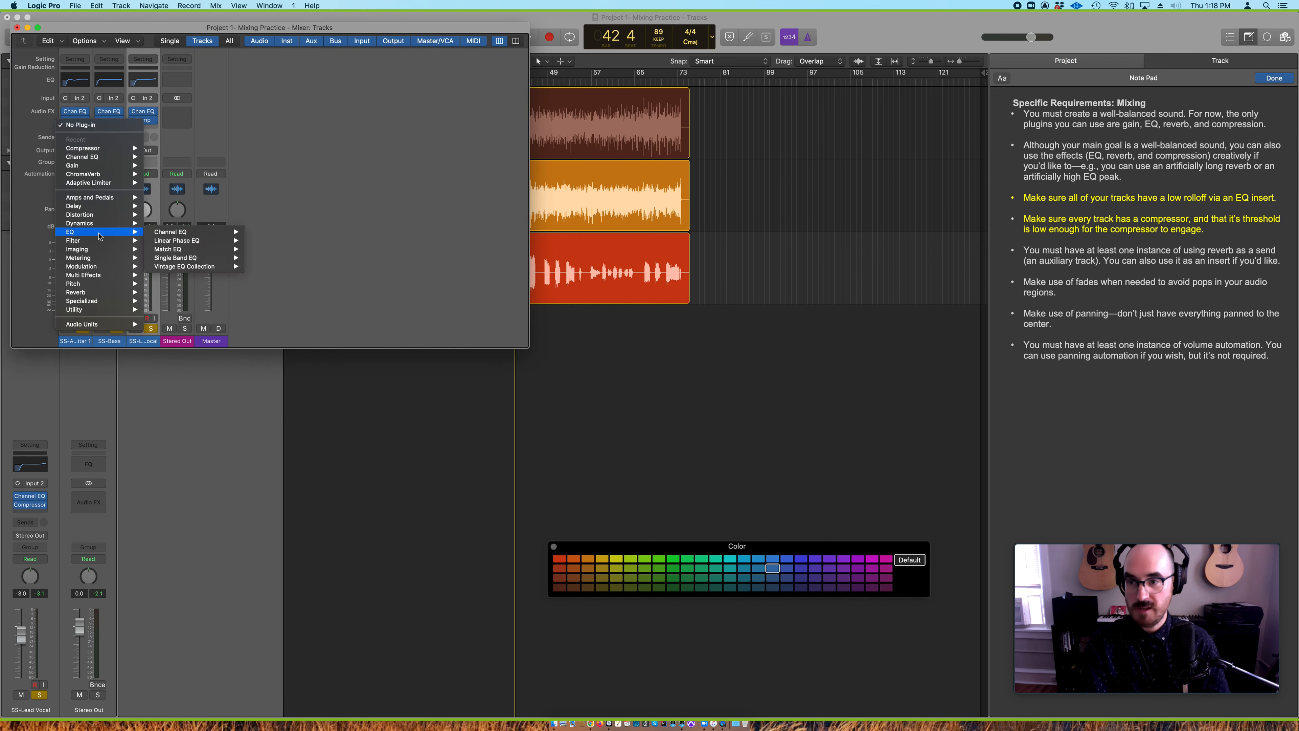
pyautogui.click(294, 156)
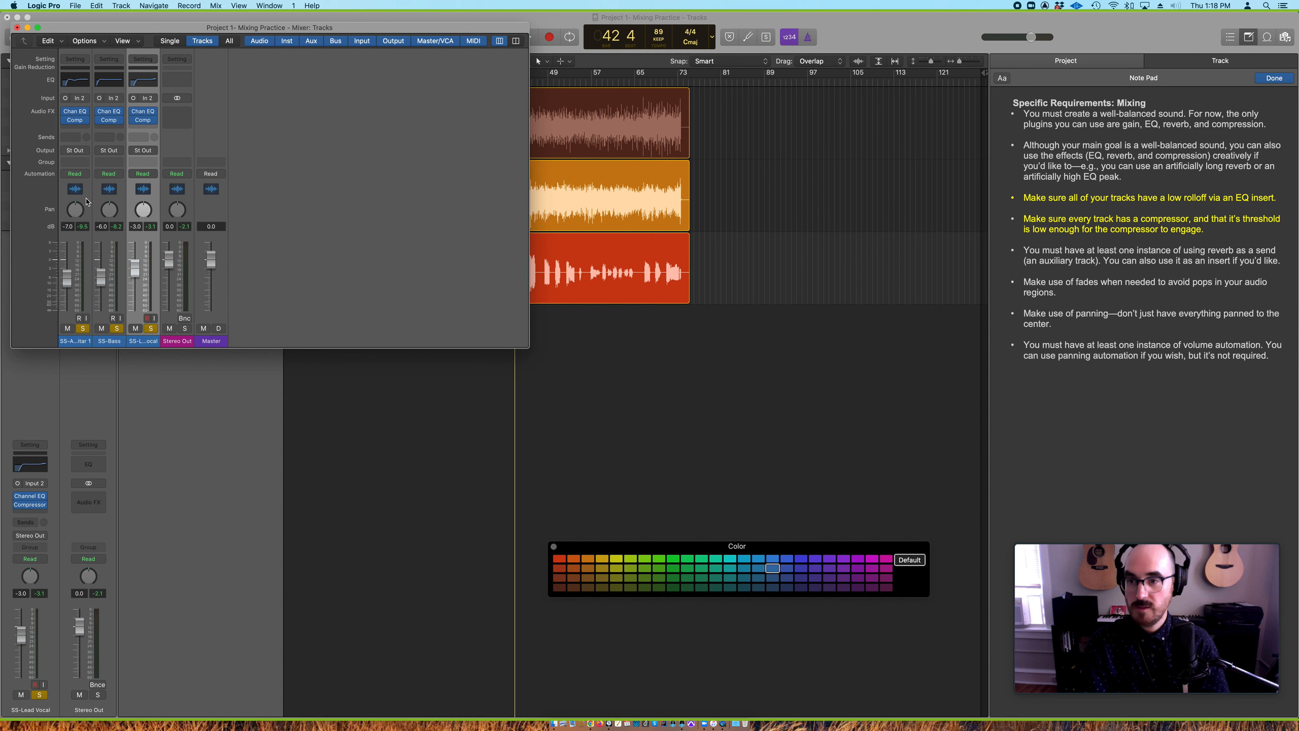
# Select the acoustic guitar, bass and lead vocal channel strips together and add a send to Bus 1 on all three
pyautogui.click(85, 226)
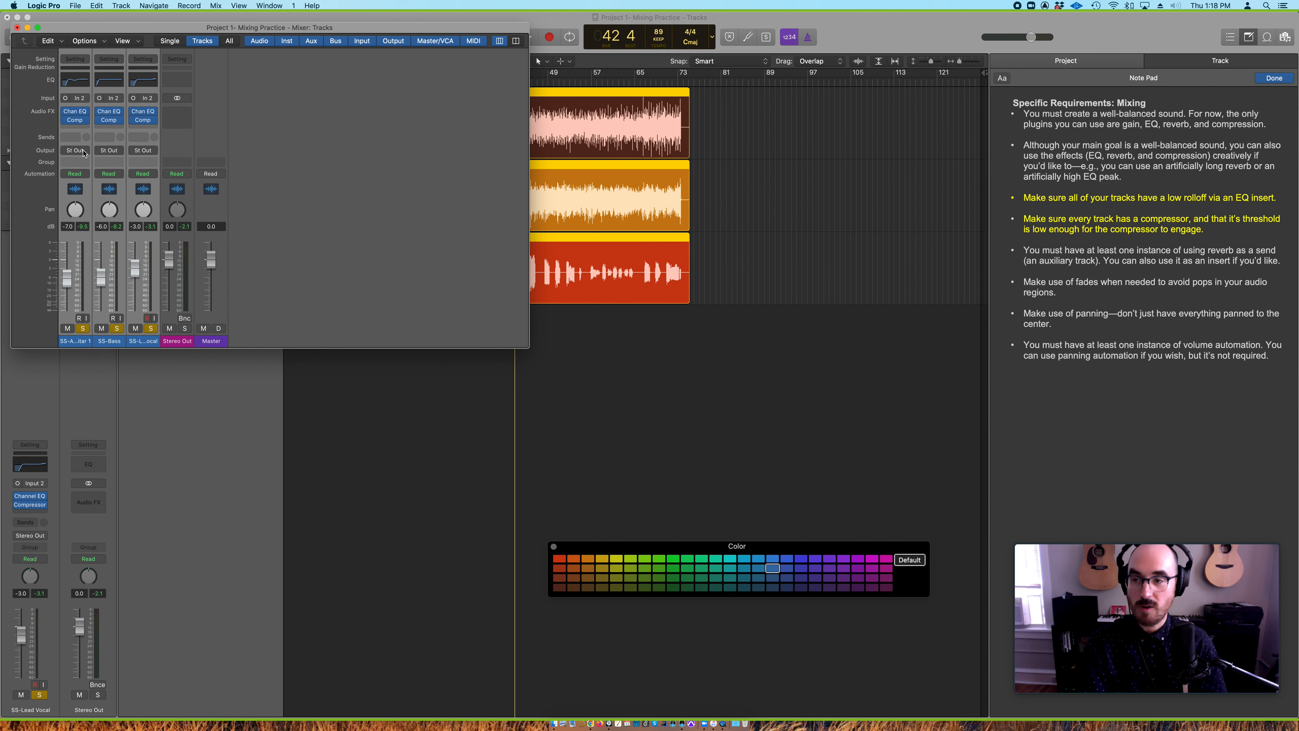
pyautogui.click(373, 159)
pyautogui.click(156, 200)
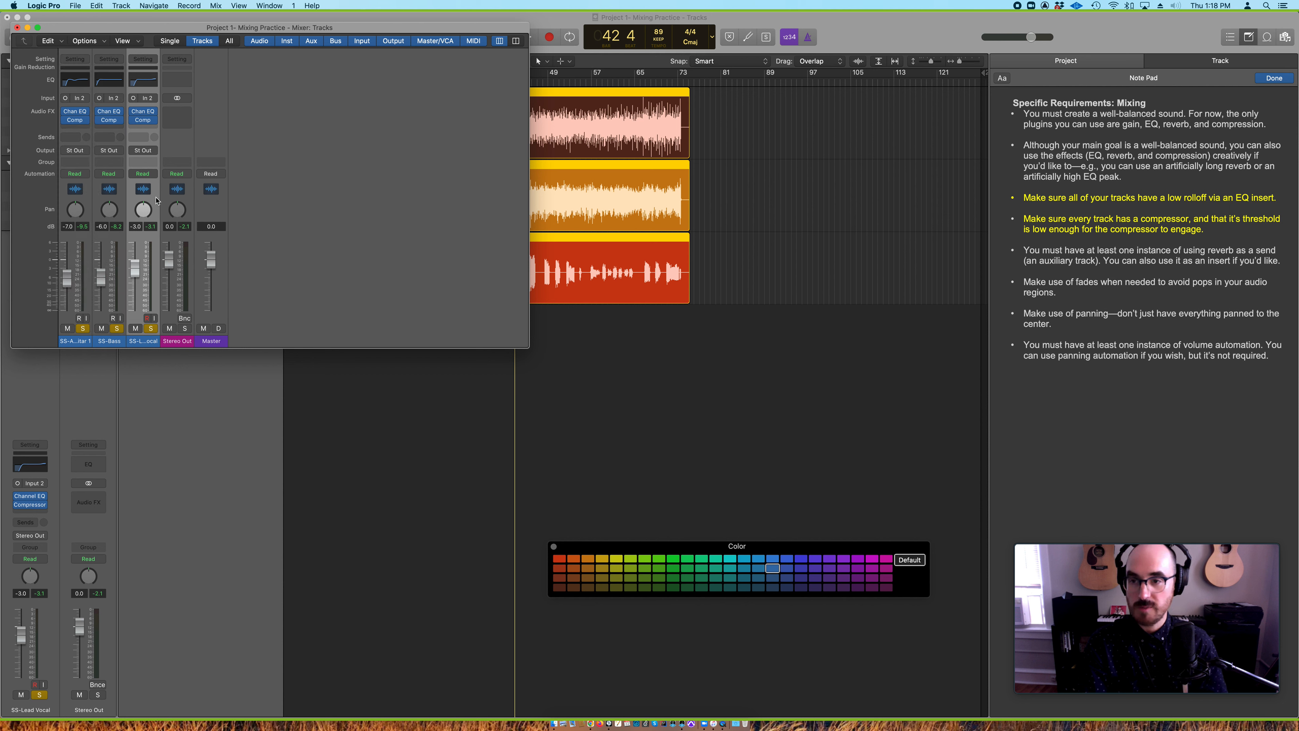
pyautogui.keyDown('shift'); pyautogui.click(85, 200); pyautogui.keyUp('shift')
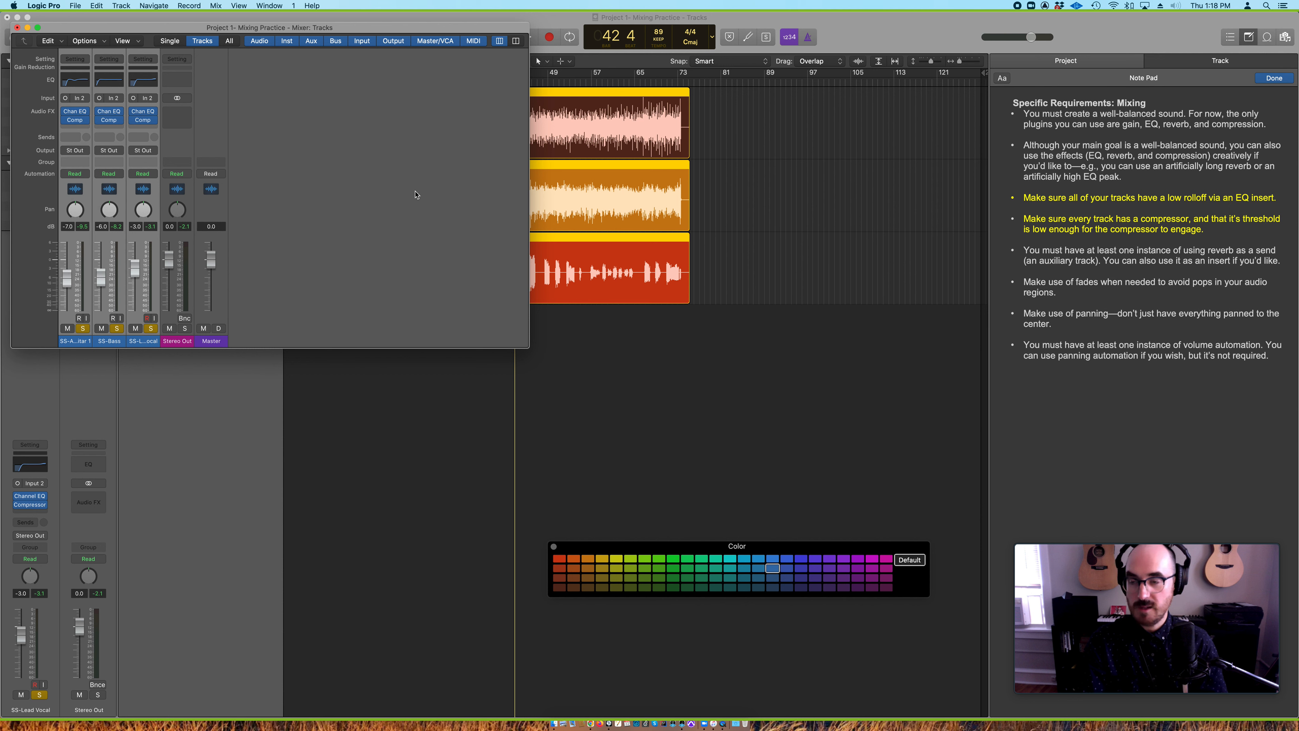
pyautogui.click(71, 137)
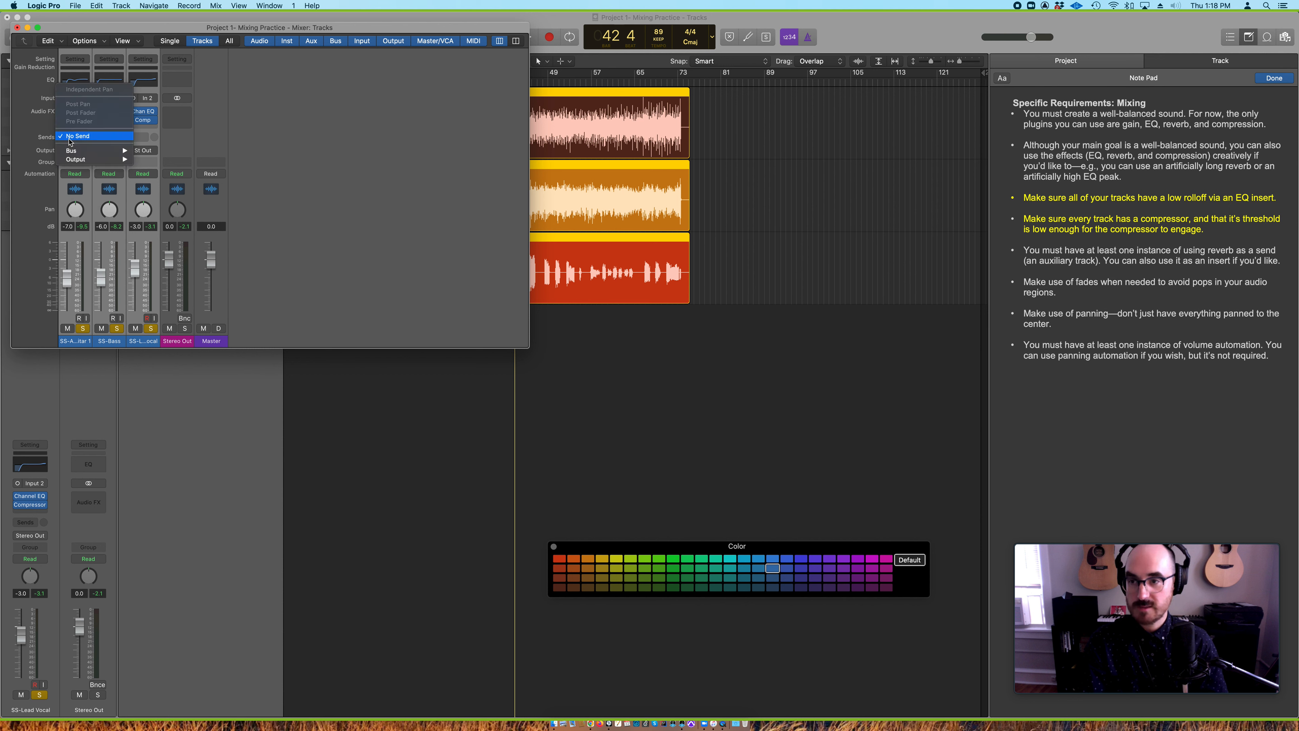
pyautogui.moveTo(72, 151)
pyautogui.click(152, 151)
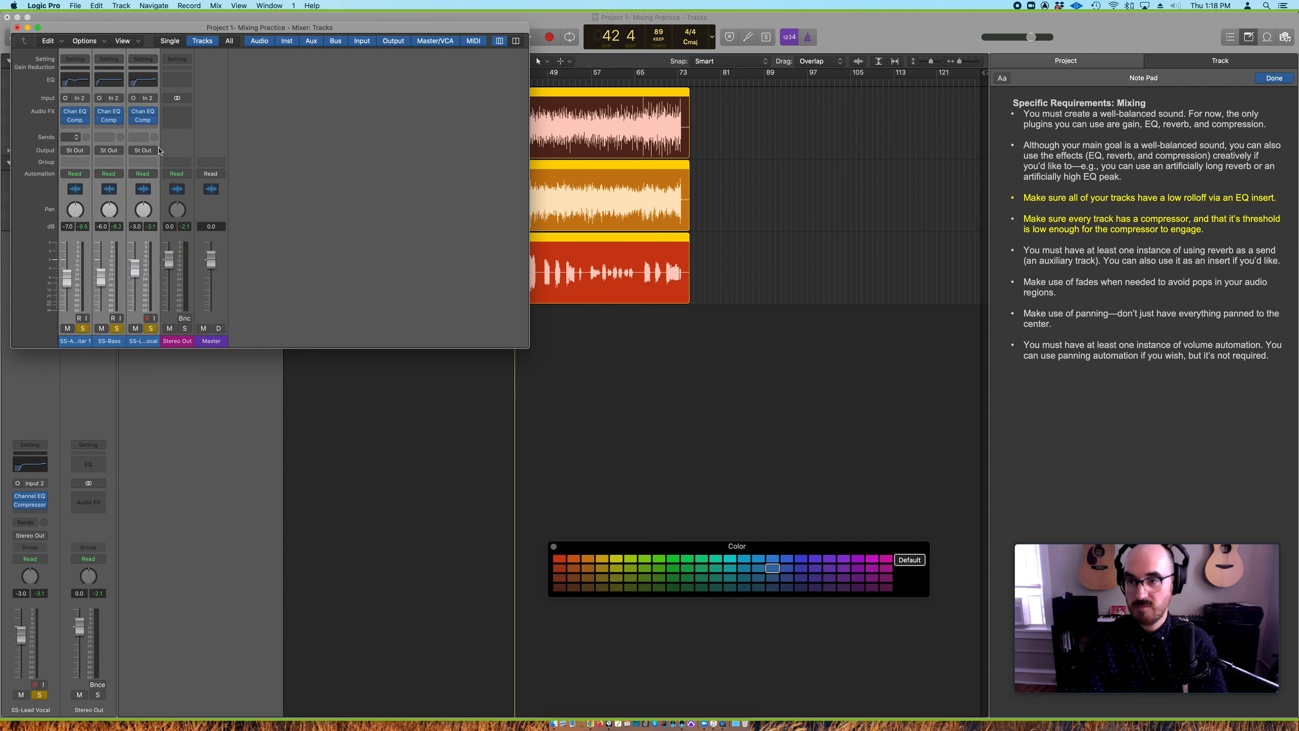
# Add sends to Bus 2 and Bus 3 on the three selected track channel strips
pyautogui.click(74, 140)
pyautogui.moveTo(88, 158)
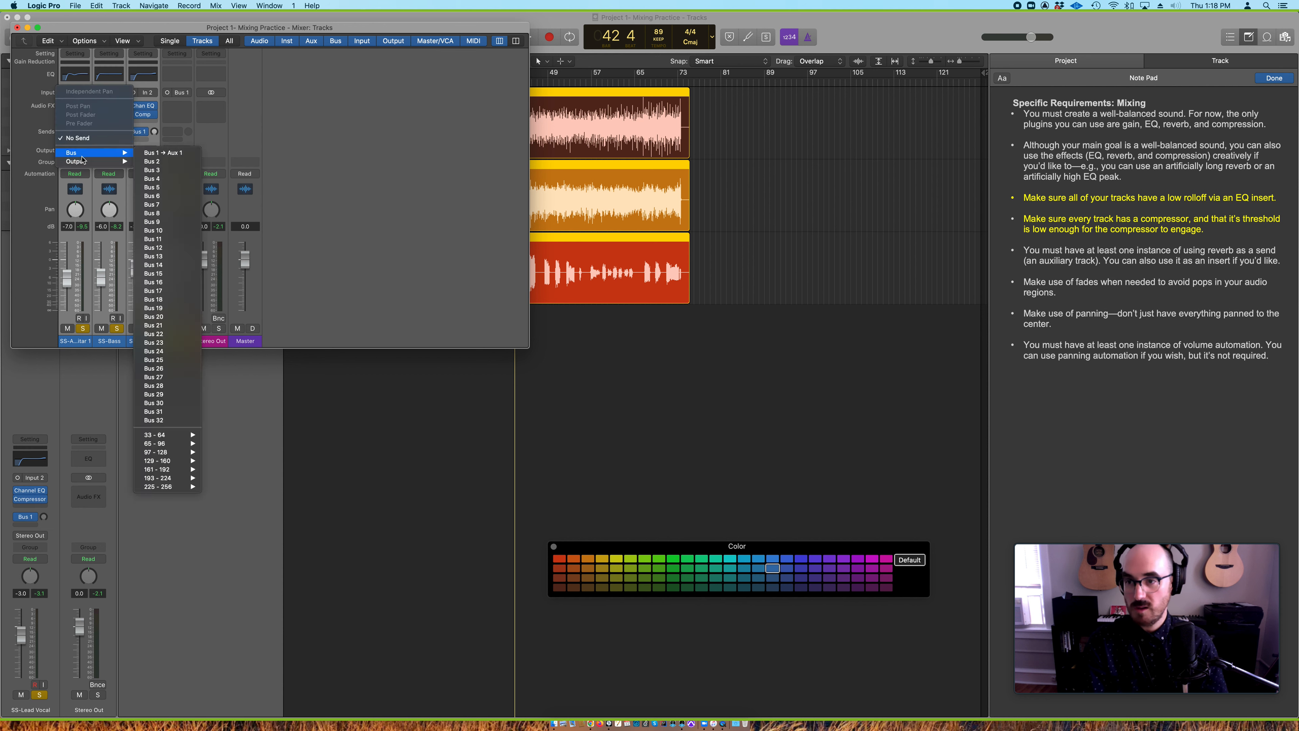
pyautogui.click(154, 163)
pyautogui.click(74, 138)
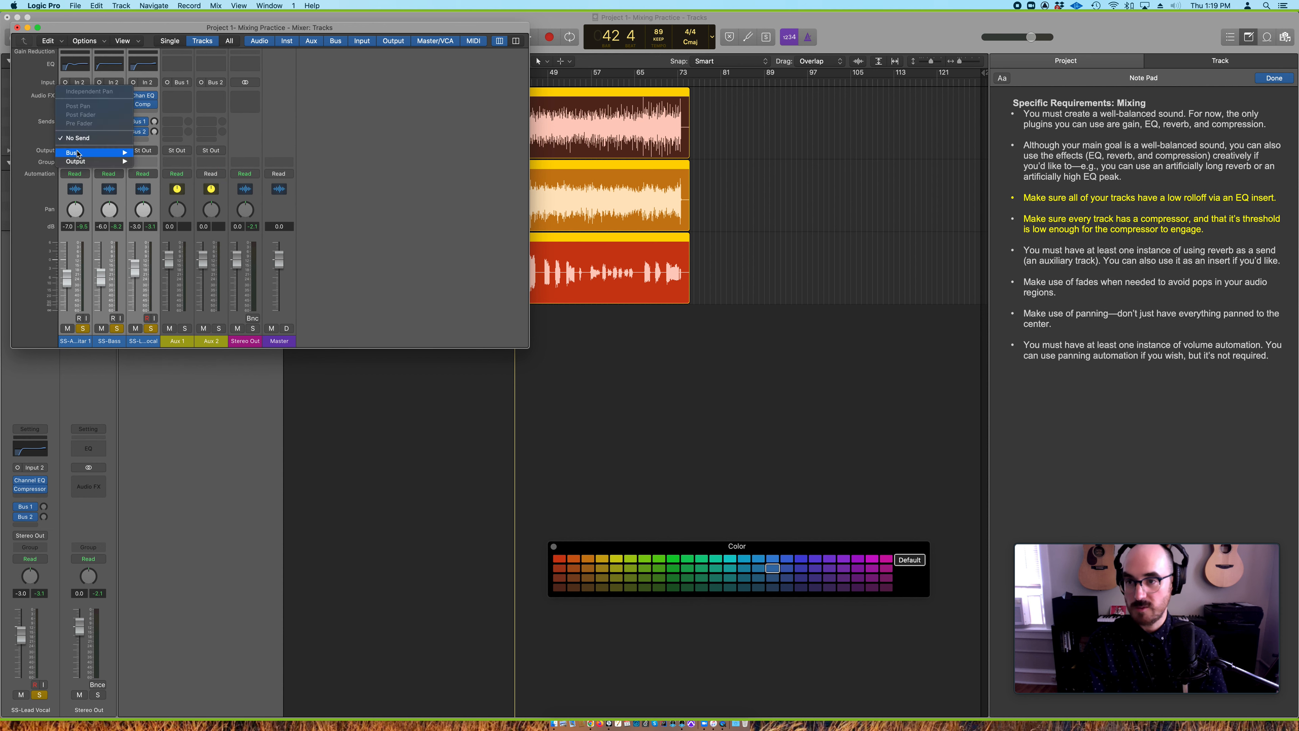
pyautogui.moveTo(77, 152)
pyautogui.click(158, 170)
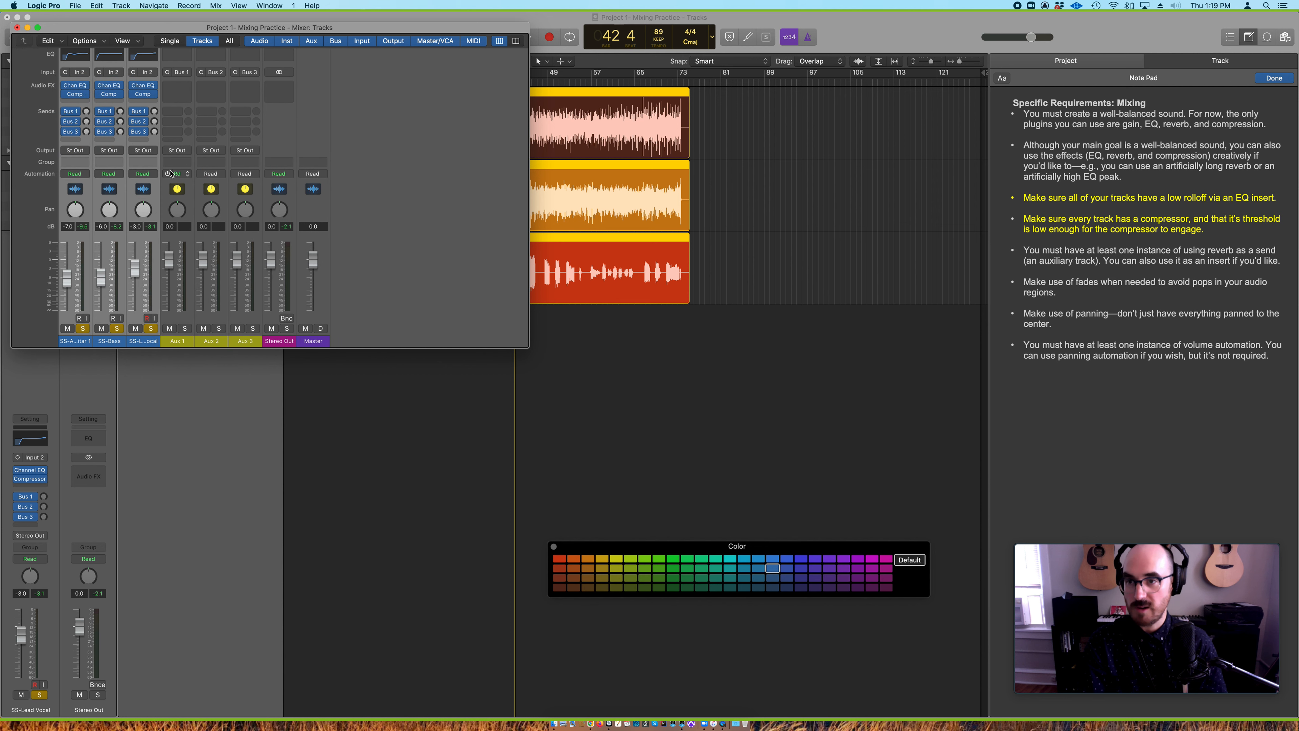
# Load the small-space room reverb setting 1.3s Villa Stairway on the Bus 1 aux channel
pyautogui.scroll(2, 366, 157)
pyautogui.scroll(1, 366, 157)
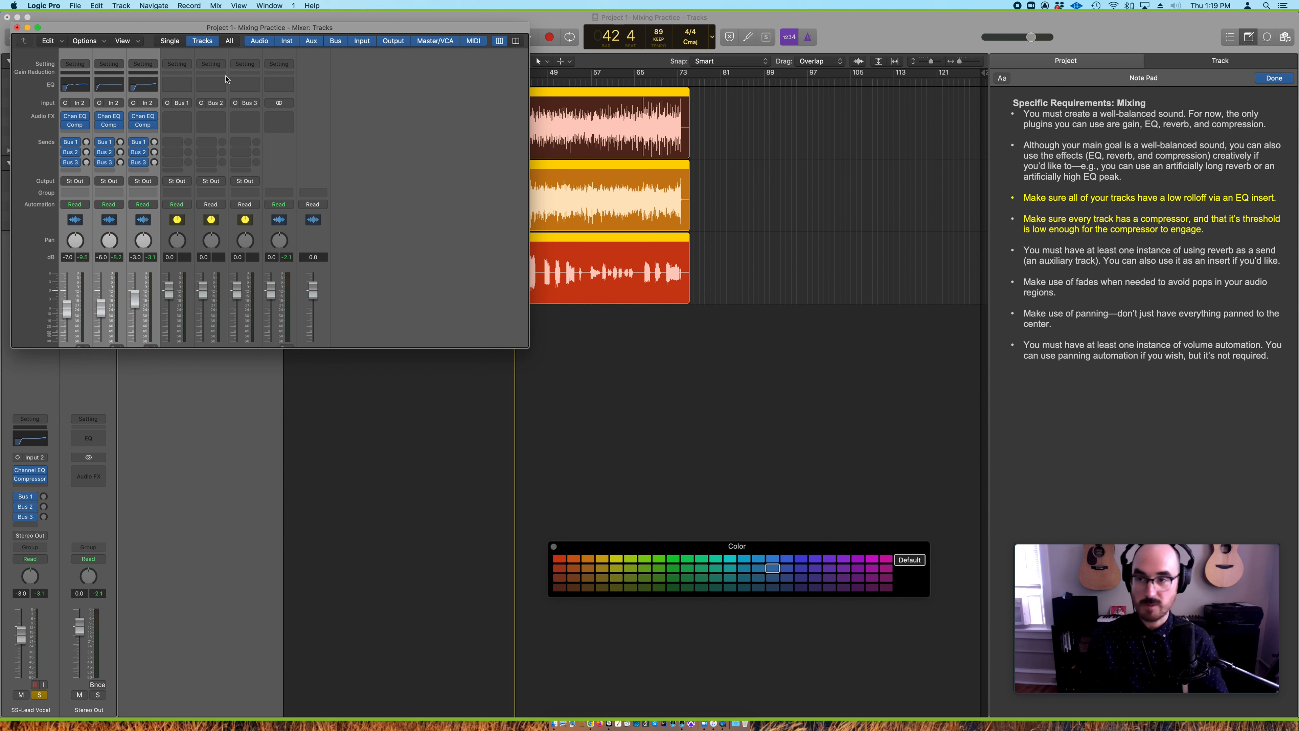
pyautogui.click(182, 65)
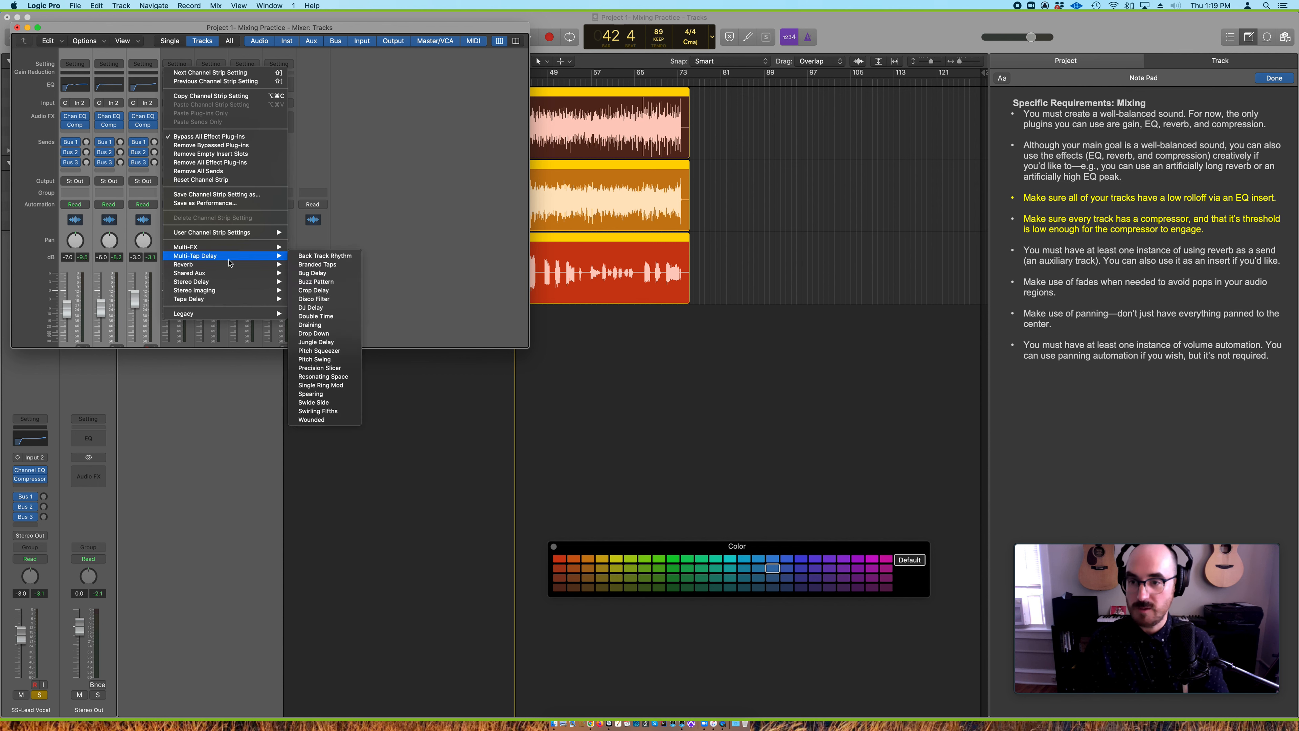
pyautogui.moveTo(240, 265)
pyautogui.moveTo(328, 283)
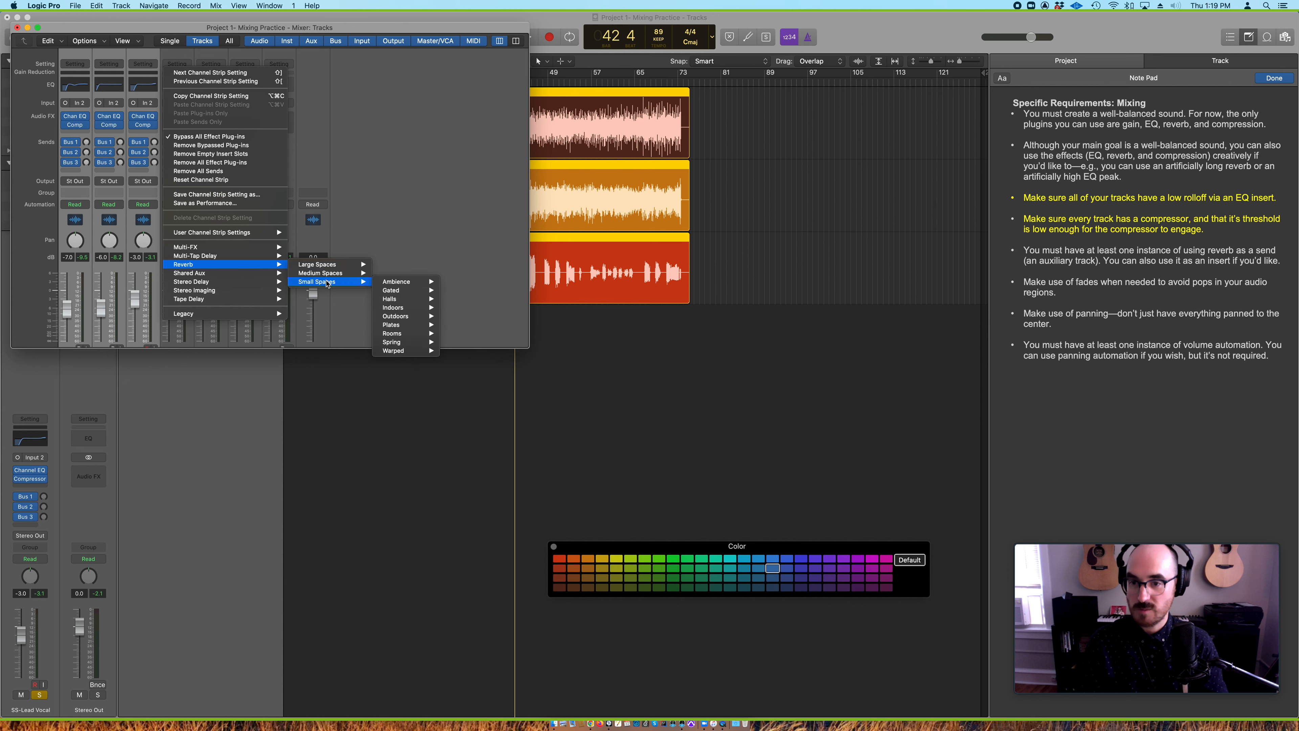
pyautogui.moveTo(410, 309)
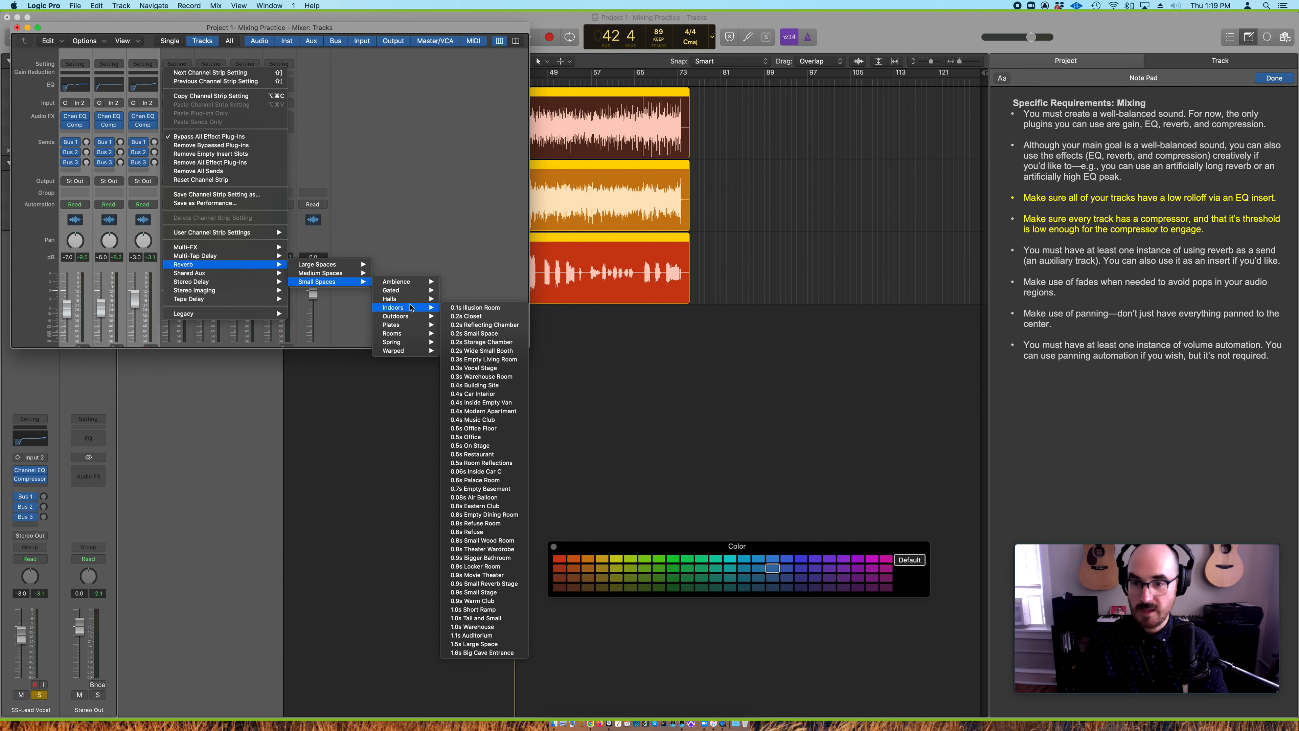
pyautogui.moveTo(410, 335)
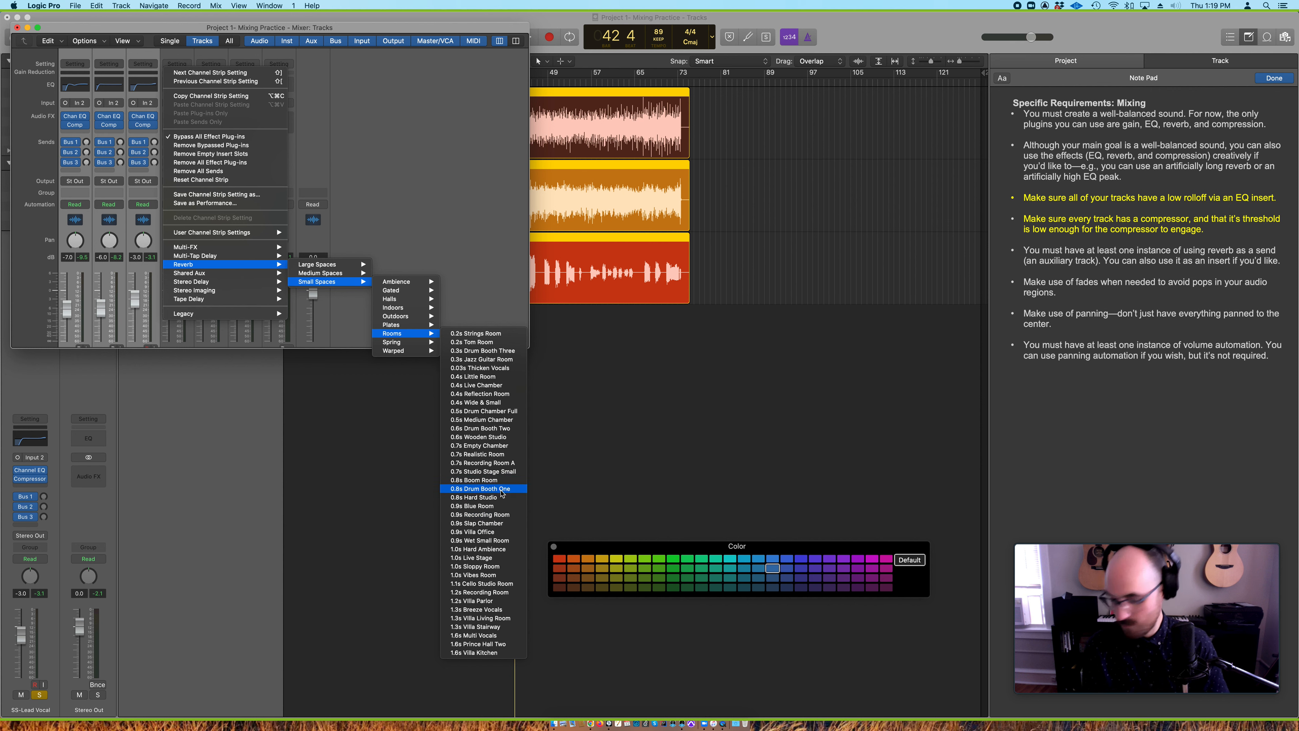
pyautogui.click(489, 618)
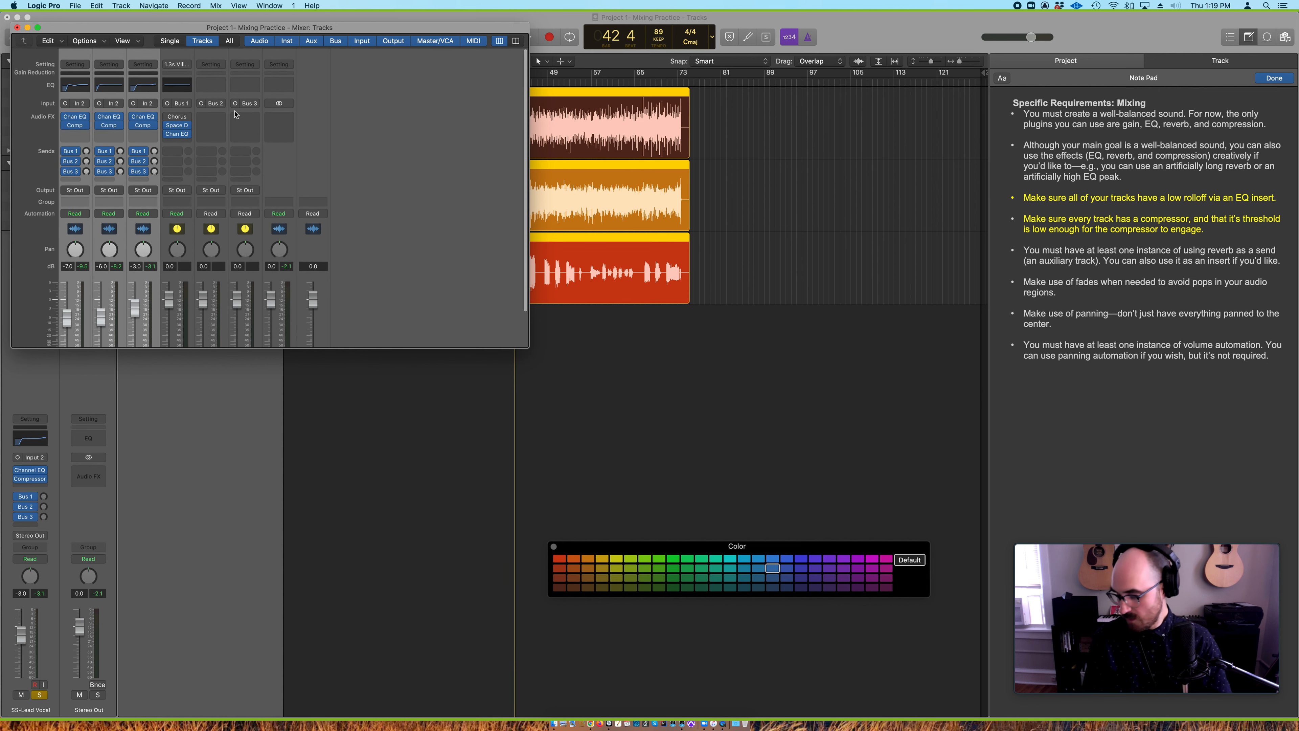
# Load the large-space plate reverb setting 2.0s Vocal Plate C on the Bus 2 aux channel
pyautogui.click(210, 64)
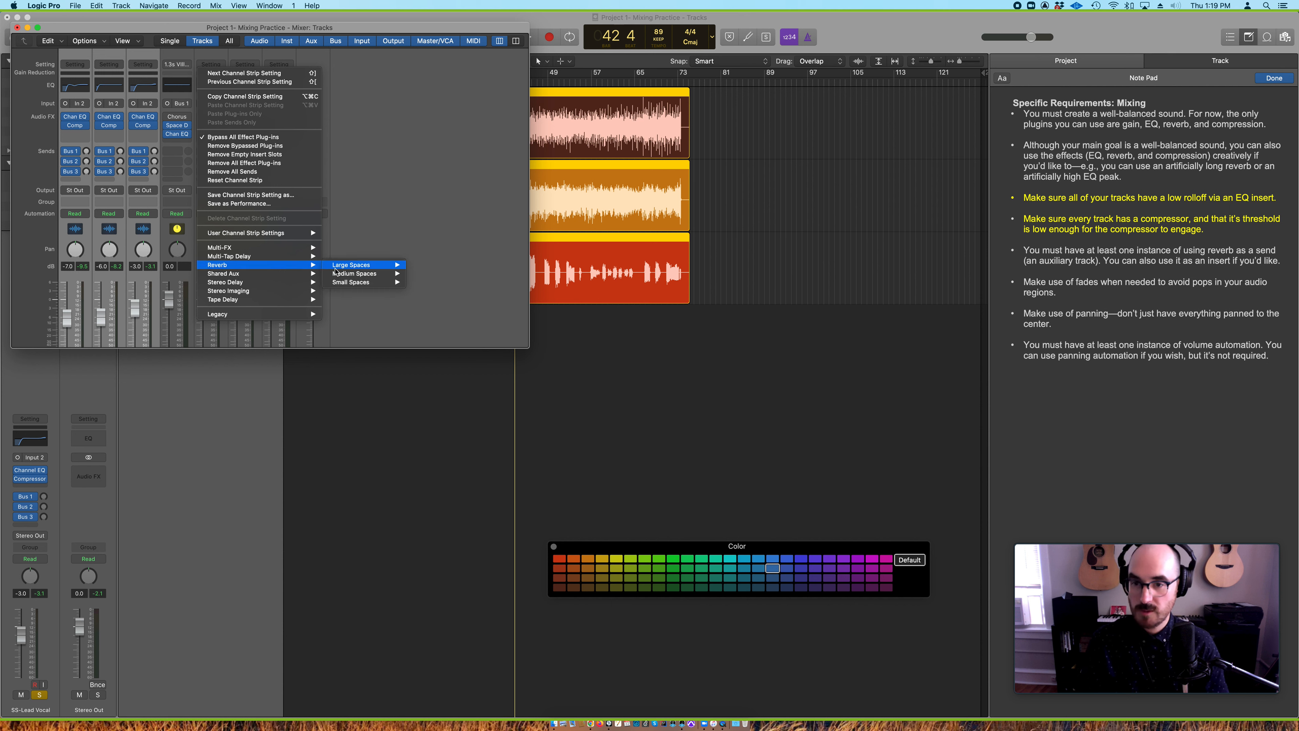
pyautogui.moveTo(363, 265)
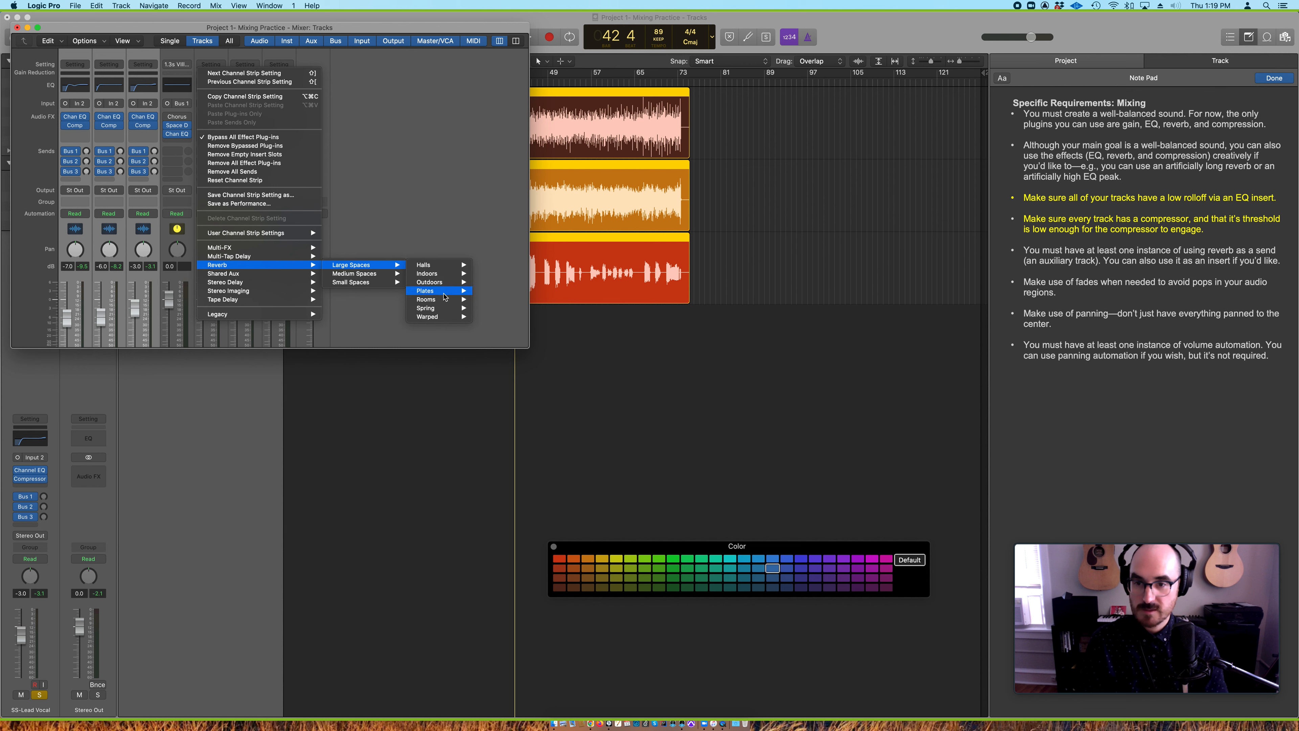
pyautogui.moveTo(445, 295)
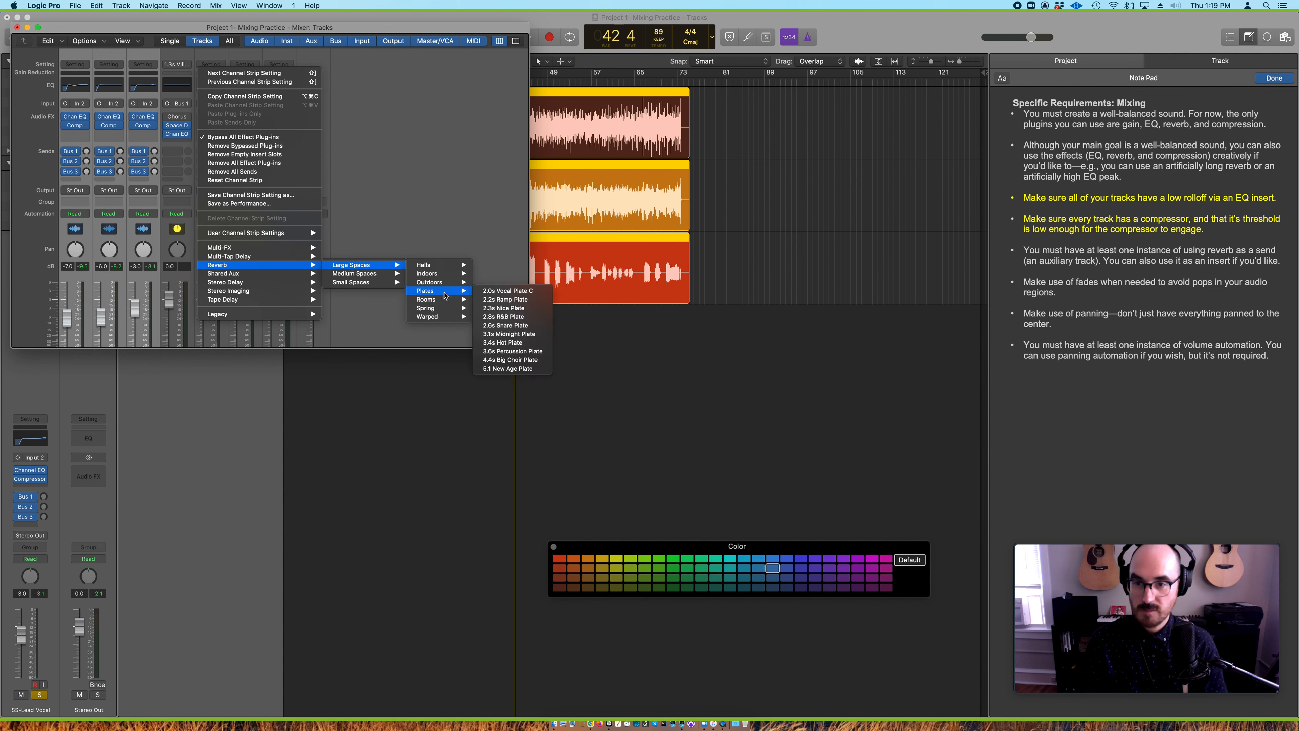
pyautogui.click(509, 291)
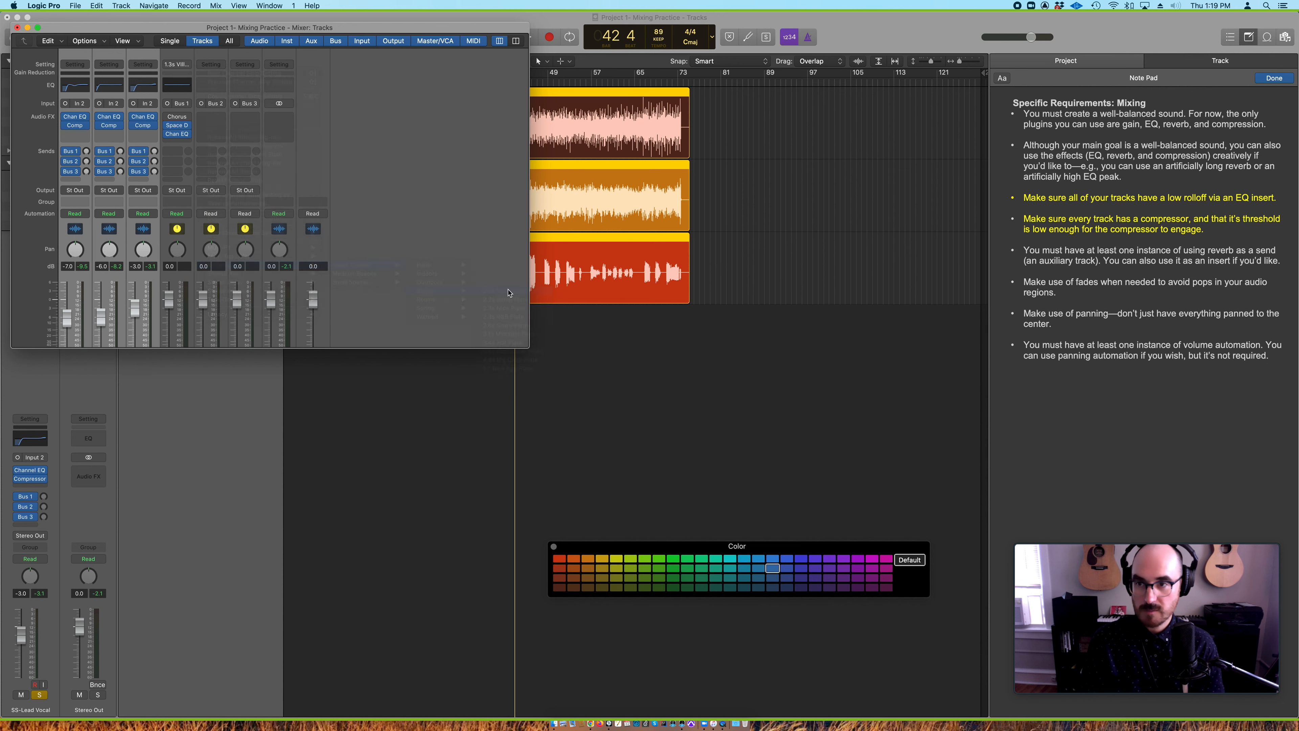
# Load the large-space hall reverb setting 2.9s Vintage Hall on the Bus 3 aux channel
pyautogui.click(245, 64)
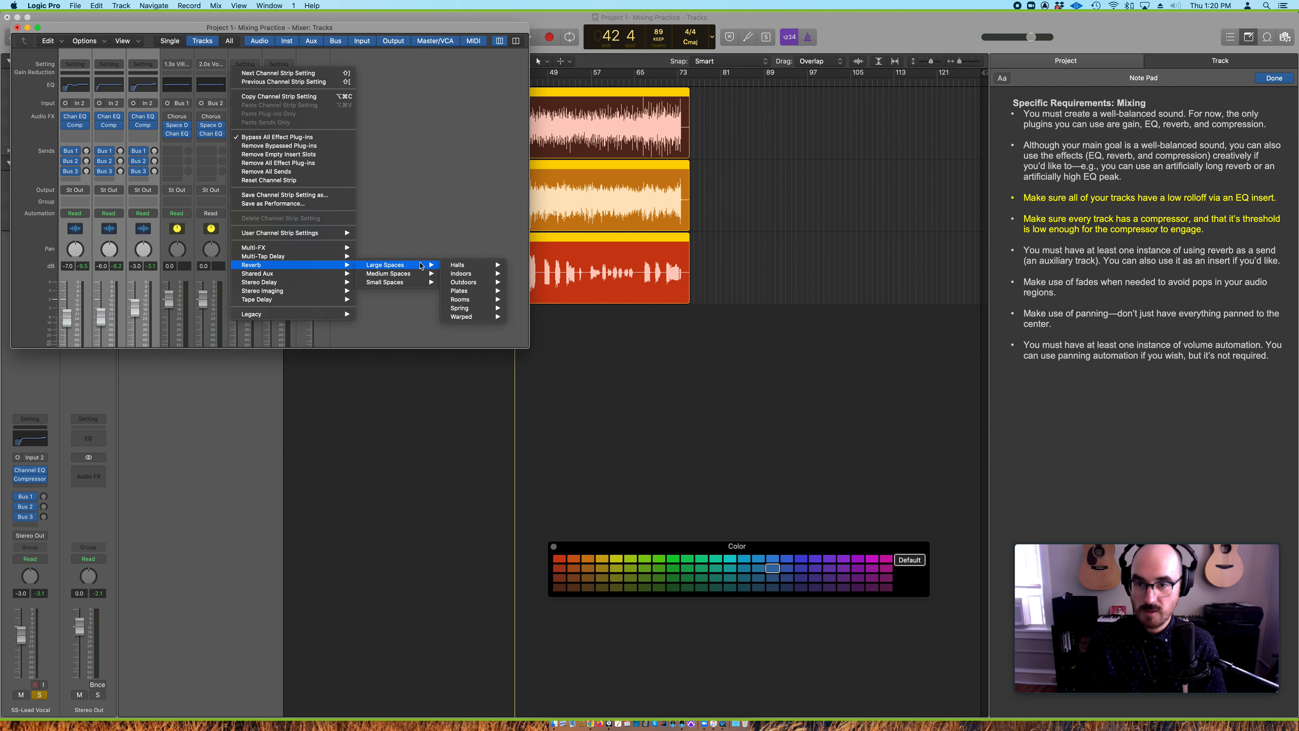
pyautogui.moveTo(421, 265)
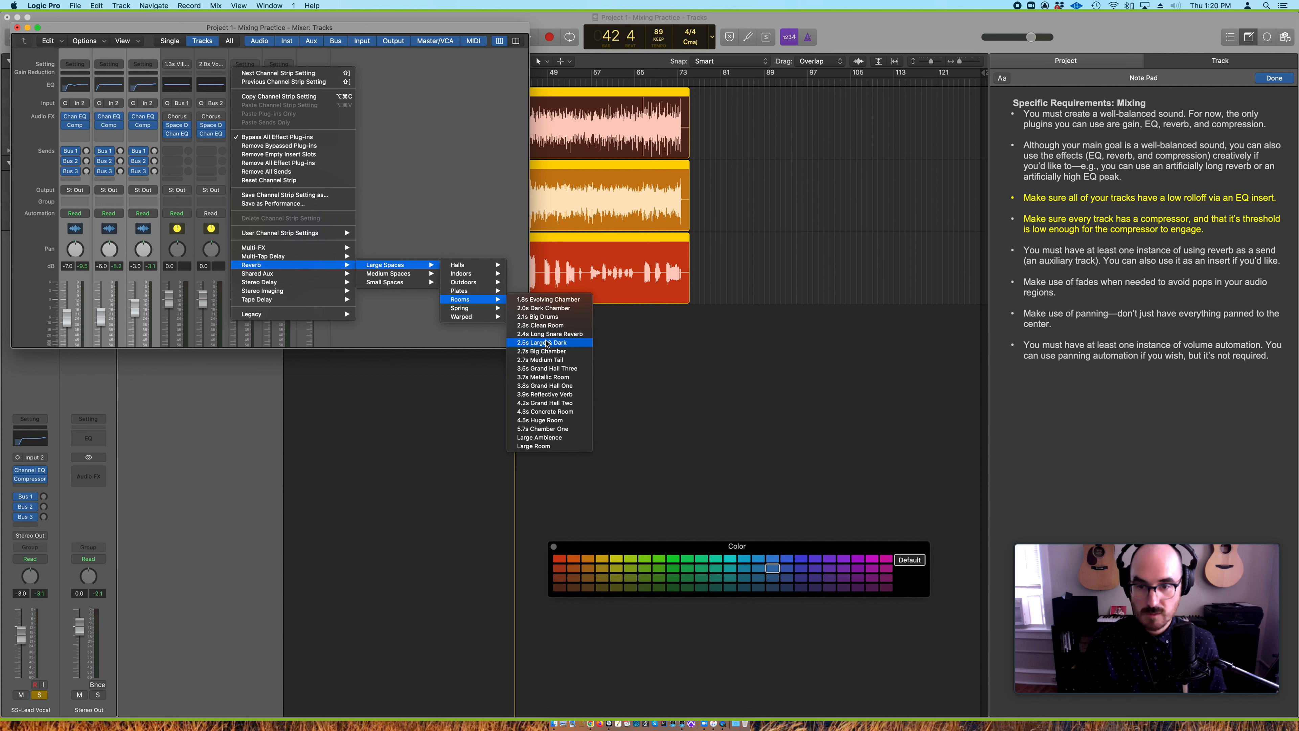
pyautogui.moveTo(471, 264)
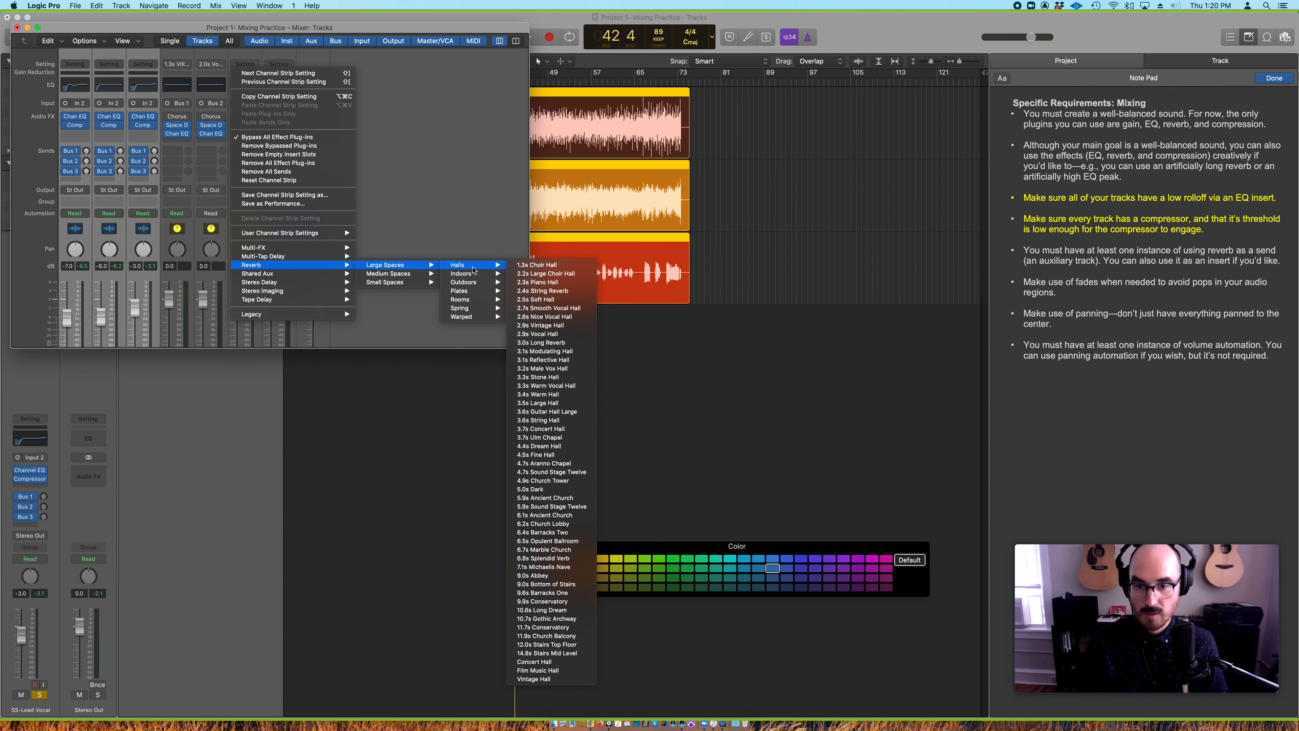
pyautogui.click(560, 325)
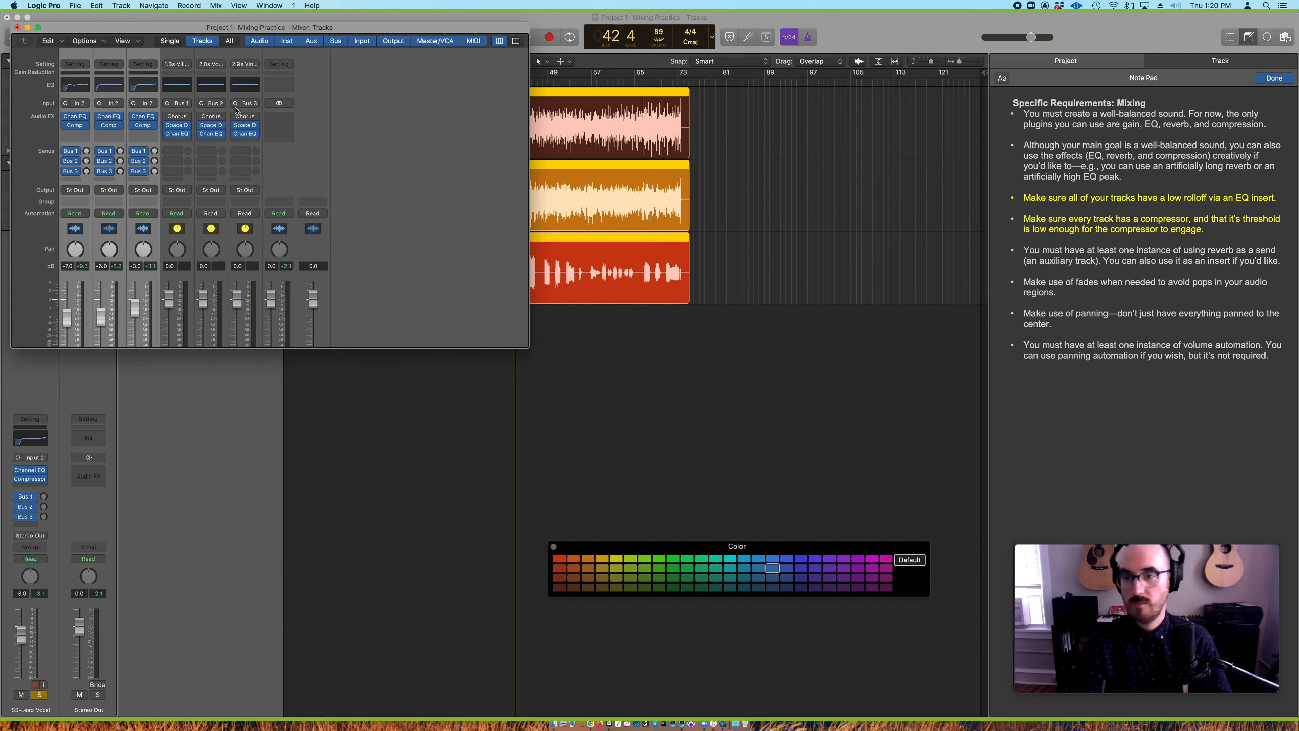
# Deselect the three grouped track strips and set only the acoustic guitar's Bus 1 send level to about -19 dB
pyautogui.scroll(-1, 229, 112)
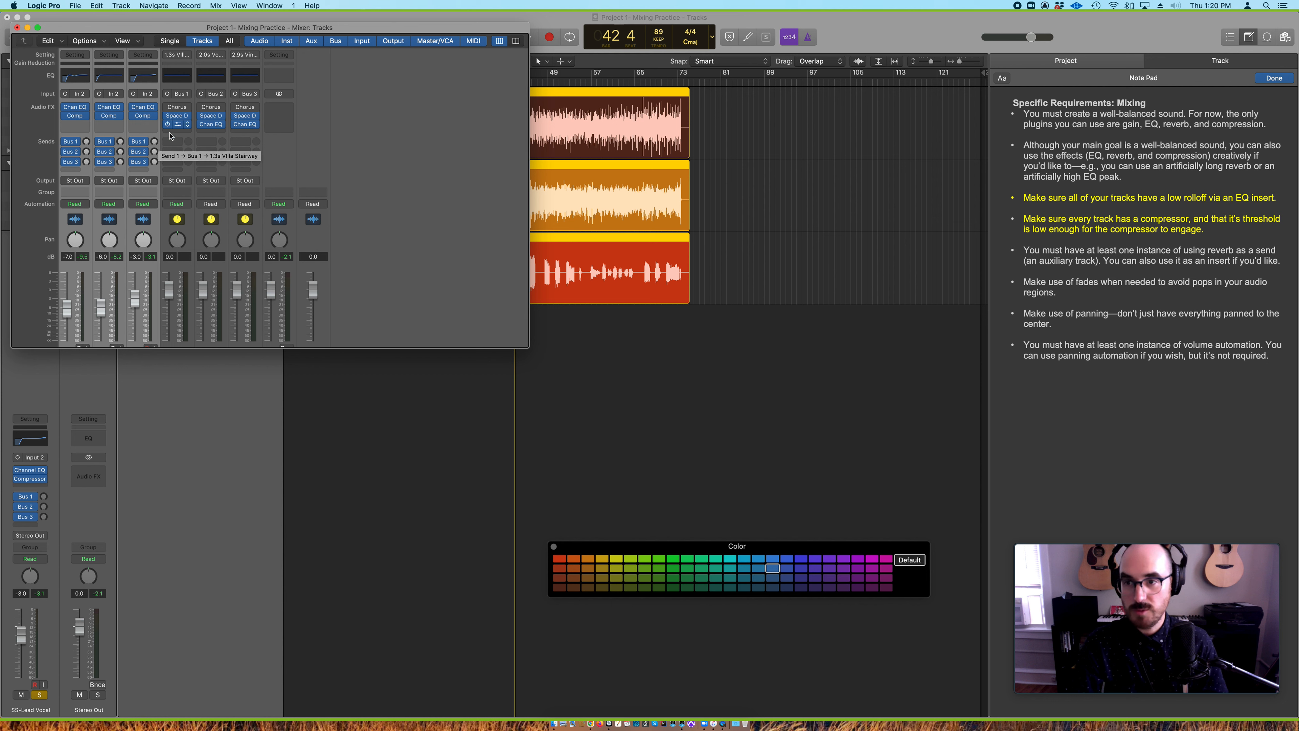
pyautogui.scroll(-3, 227, 301)
pyautogui.scroll(2, 226, 302)
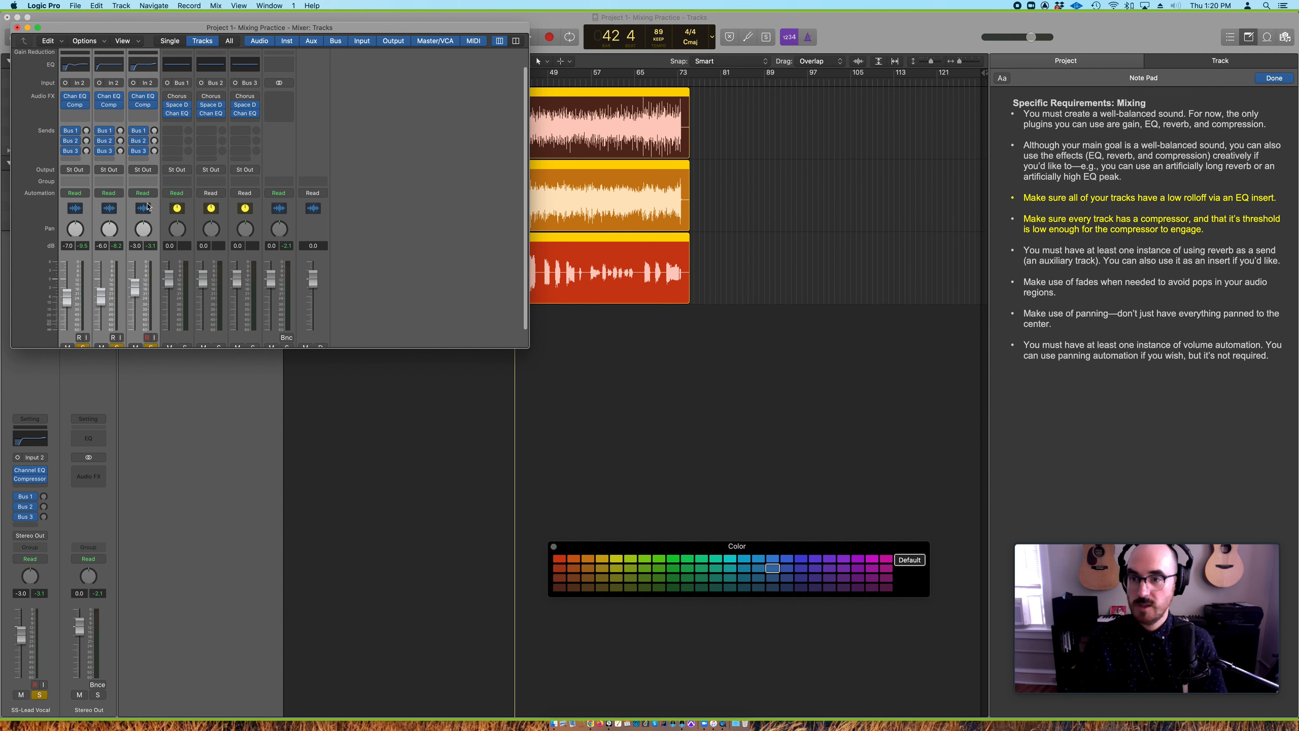
pyautogui.click(171, 224)
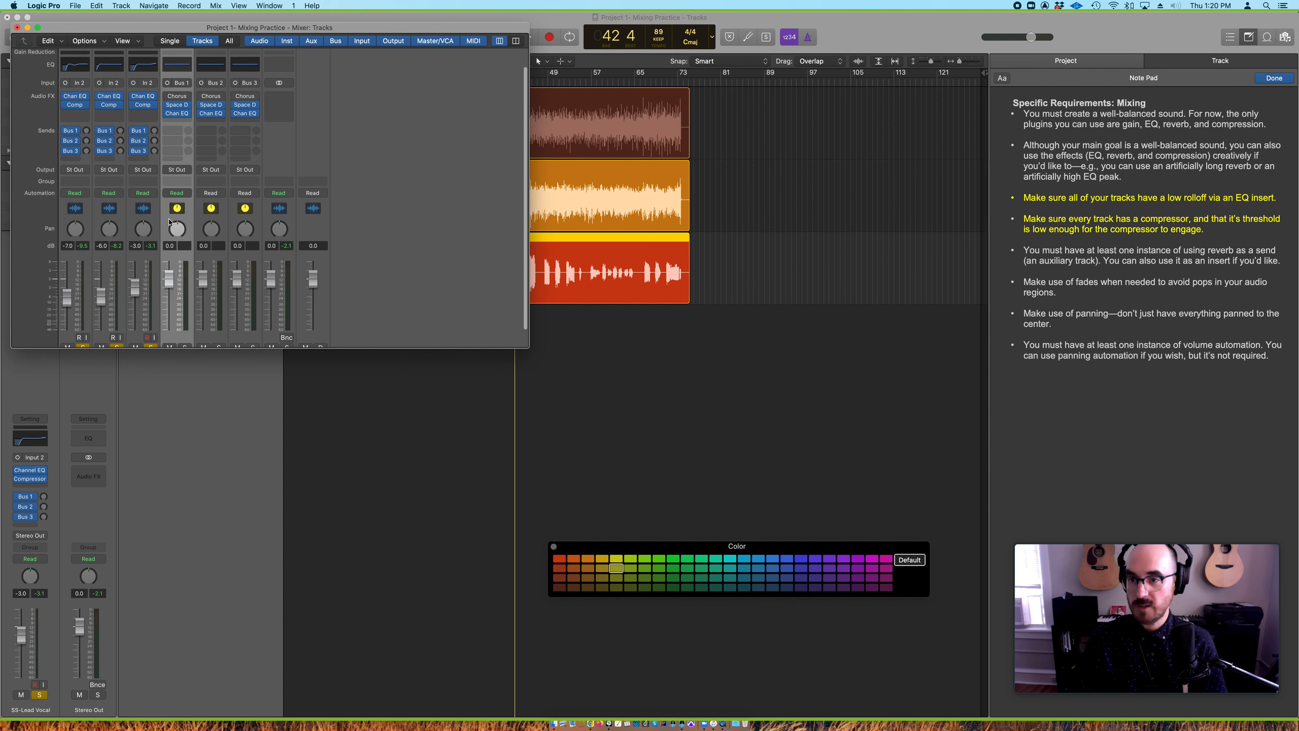
pyautogui.scroll(4, 85, 130)
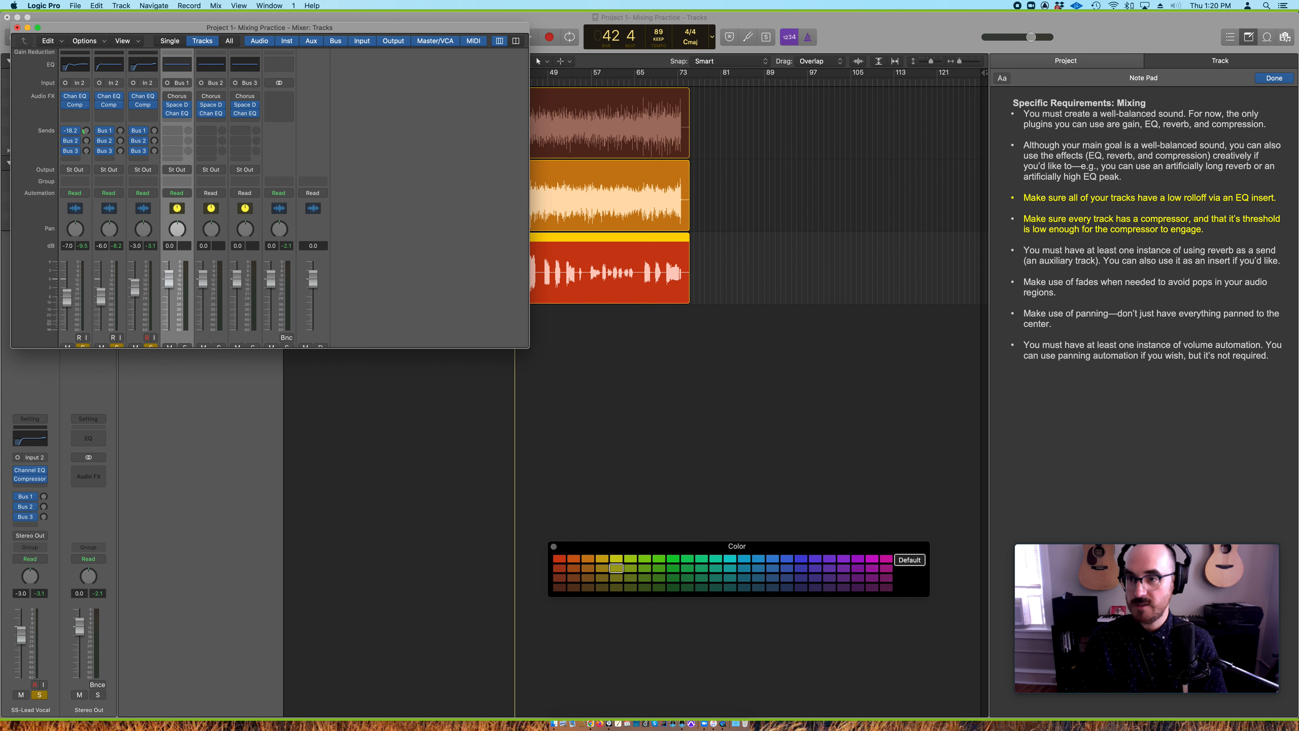
pyautogui.moveTo(90, 131); pyautogui.dragTo(89, 90)
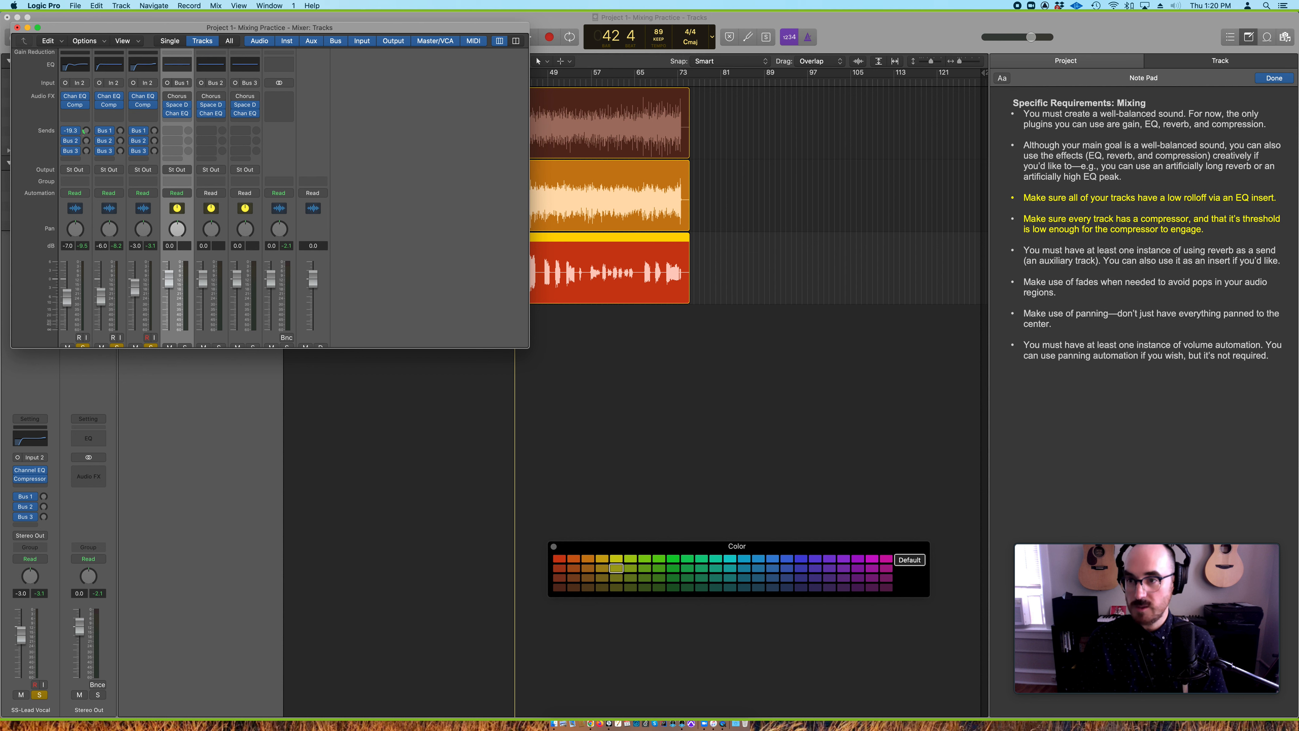
pyautogui.scroll(-3, 86, 338)
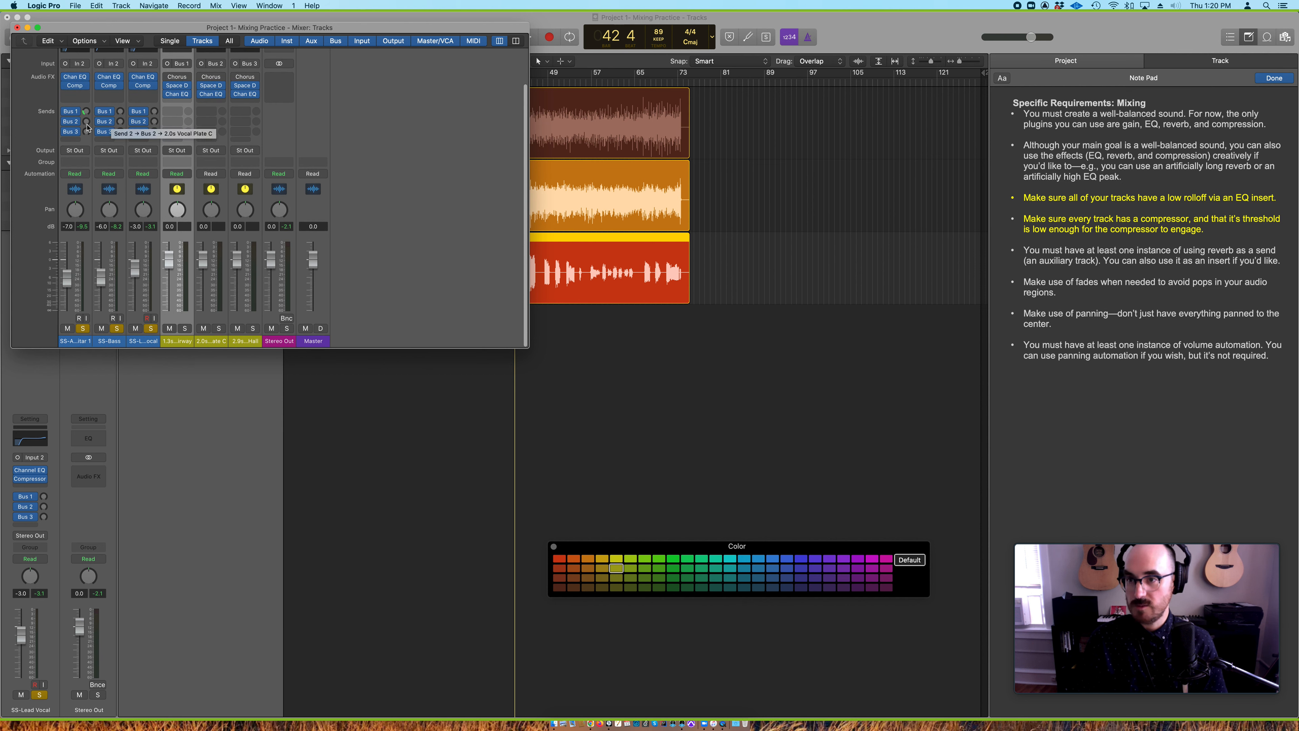
pyautogui.scroll(4, 199, 113)
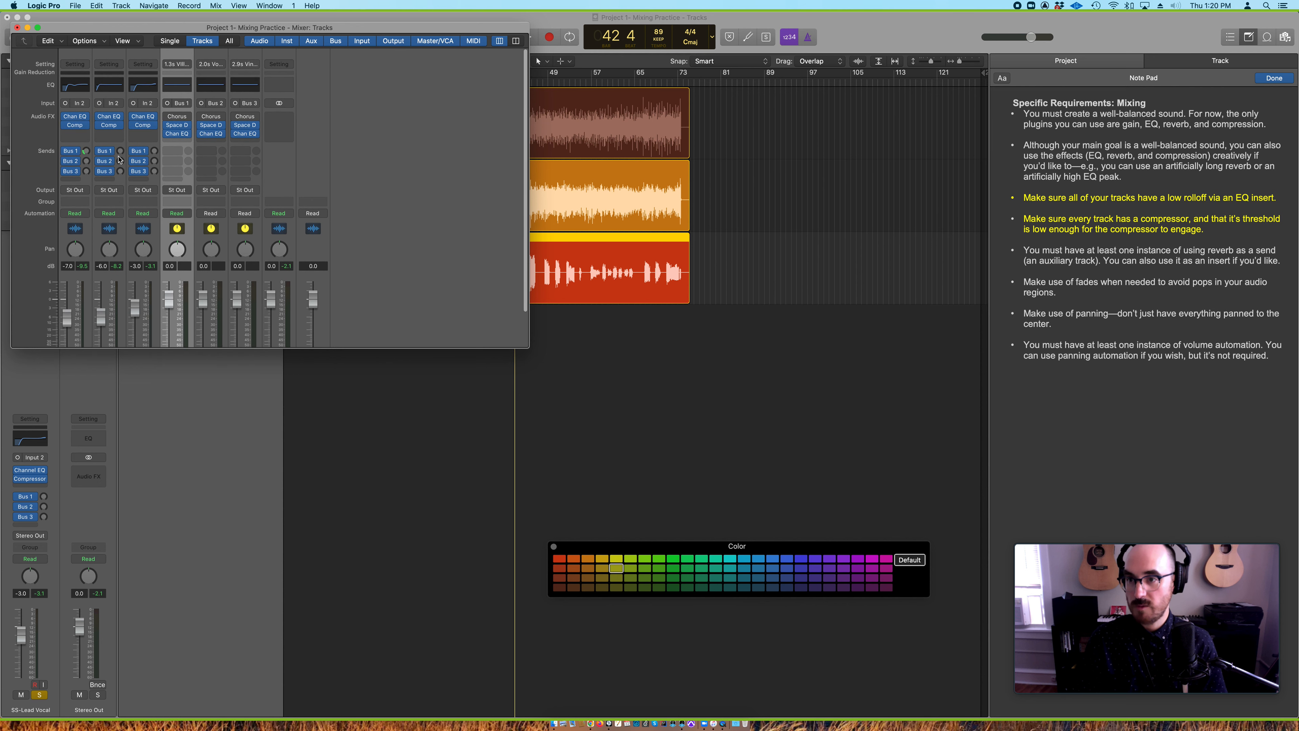
# Raise the Bus 1 send levels on the bass and lead vocal, playing the mix to balance them by ear
pyautogui.moveTo(119, 154); pyautogui.dragTo(119, 143)
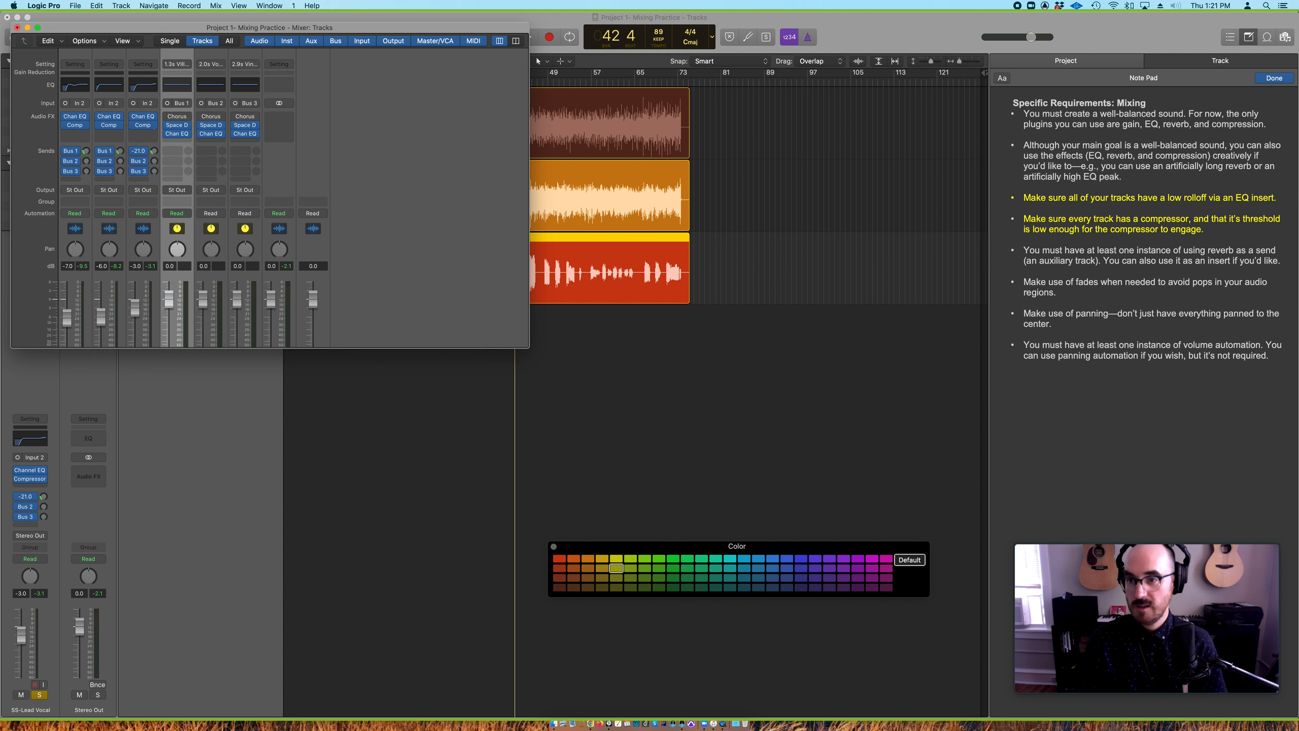
pyautogui.scroll(-5, 328, 141)
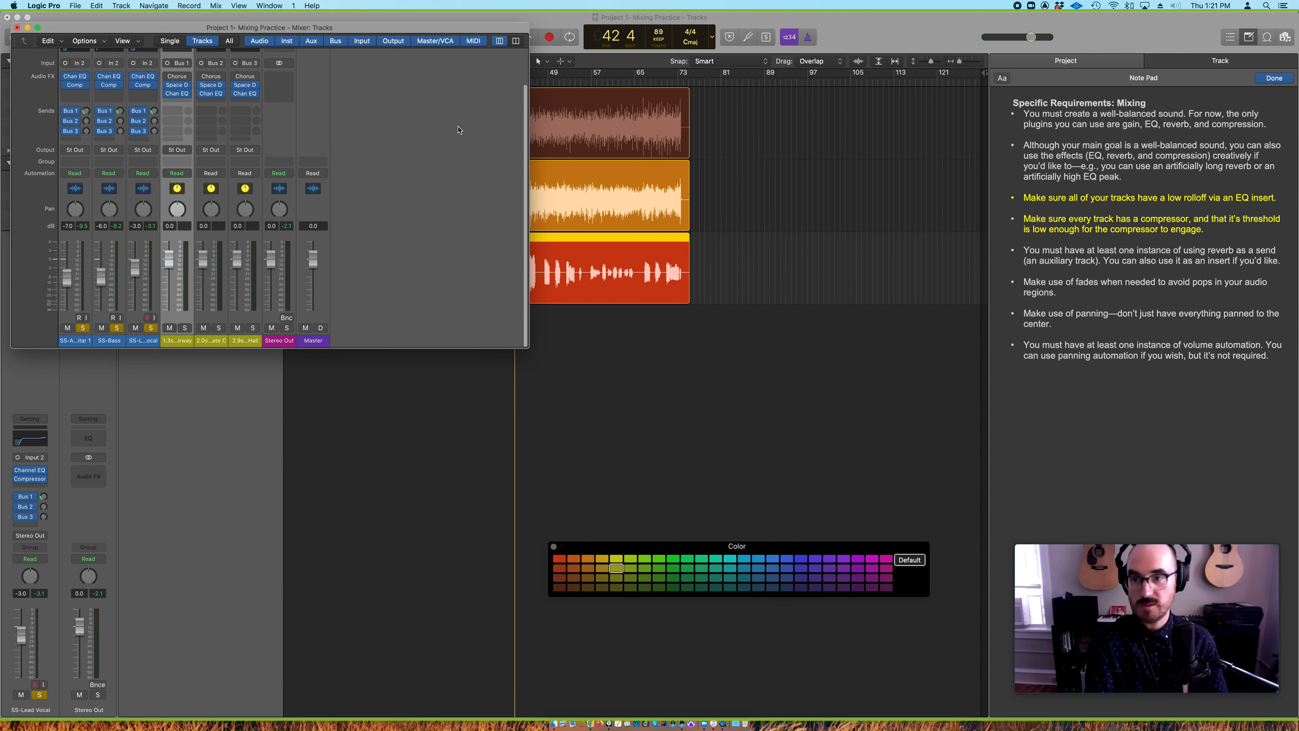
pyautogui.press('space')
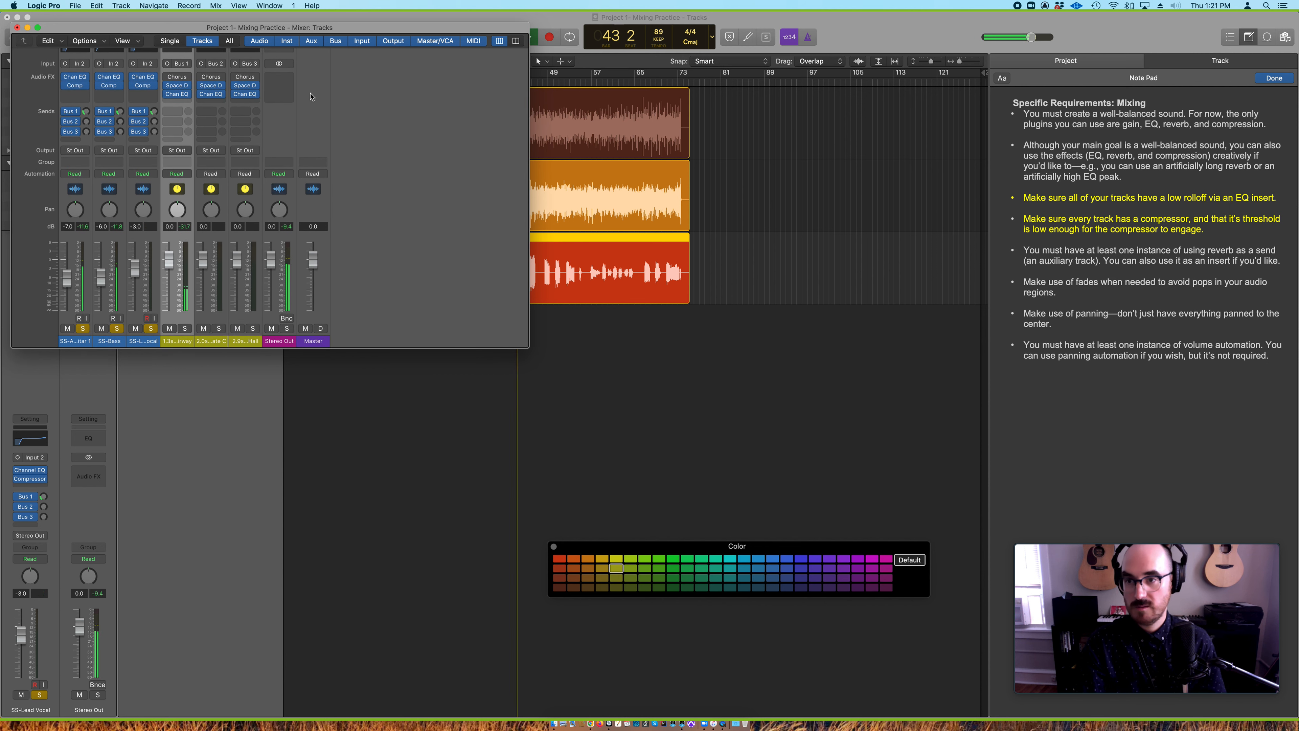
pyautogui.scroll(-2, 315, 101)
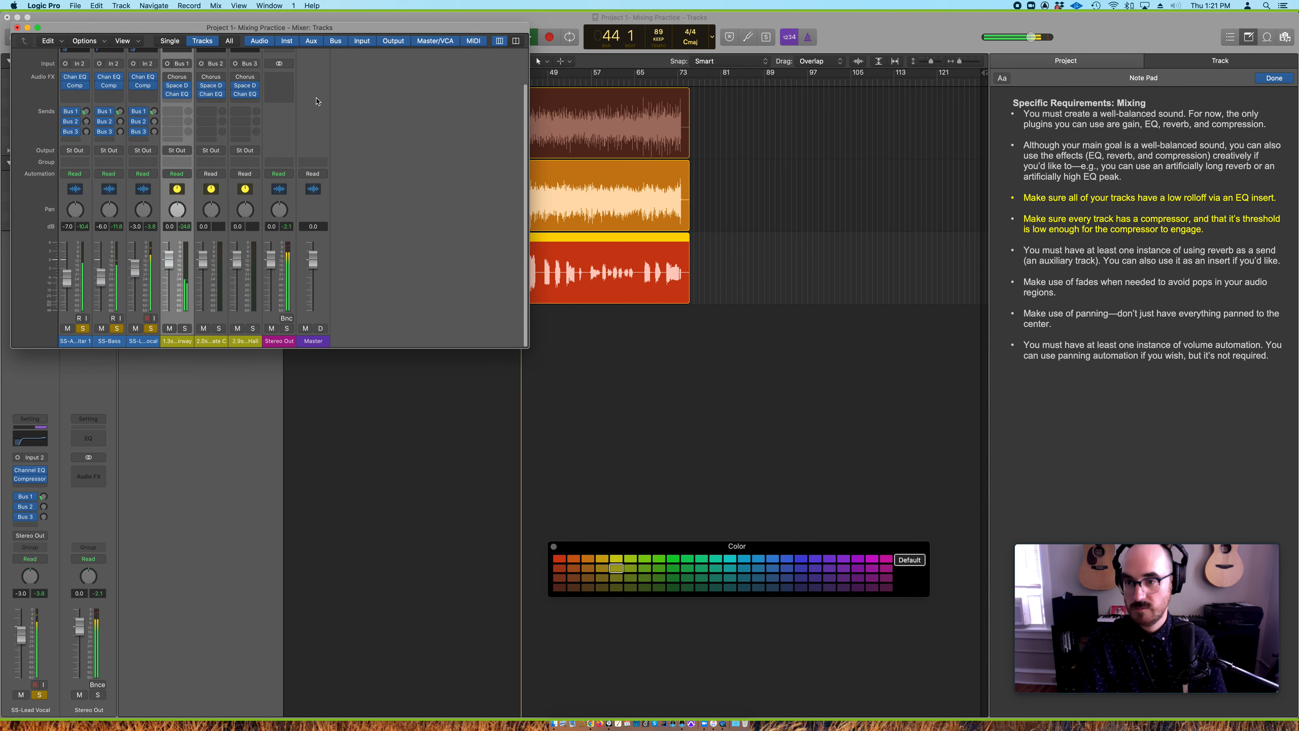
pyautogui.moveTo(153, 112); pyautogui.dragTo(153, 103)
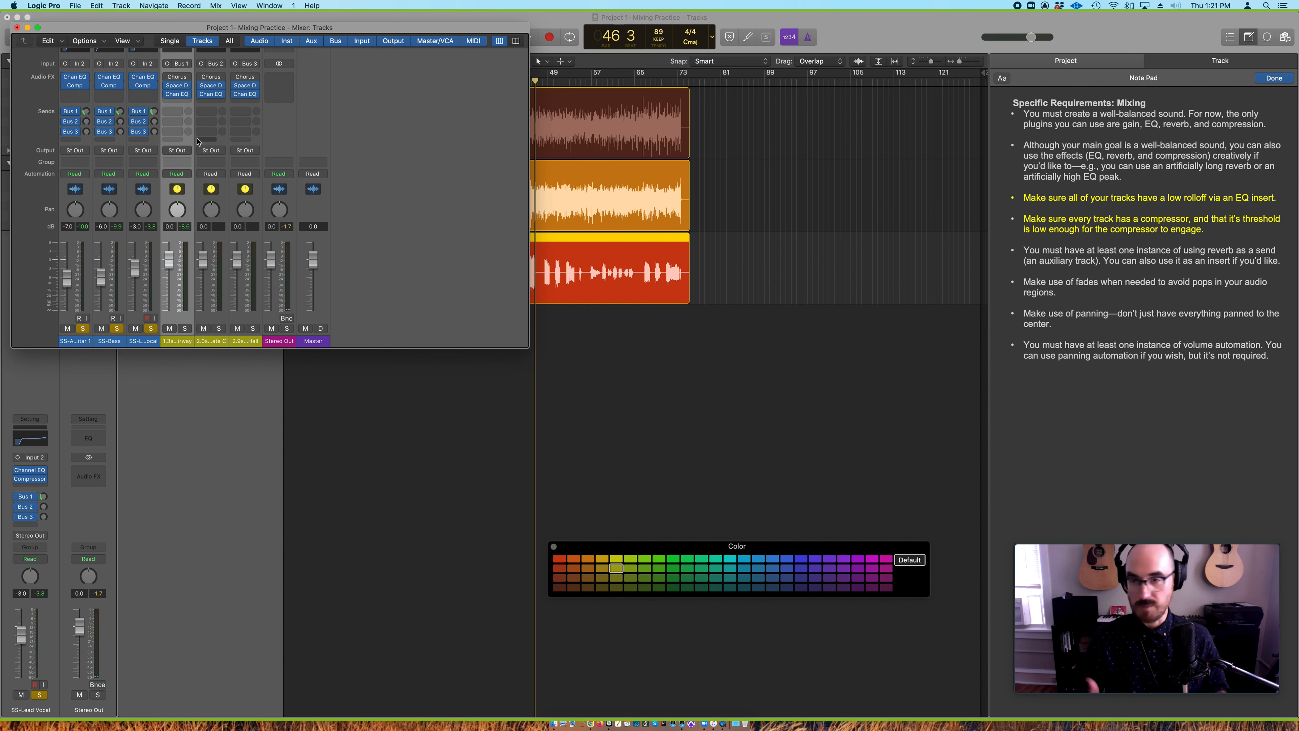
# Play the mix and fine-tune the lead vocal's Bus 2 plate reverb send level by ear
pyautogui.scroll(2, 121, 136)
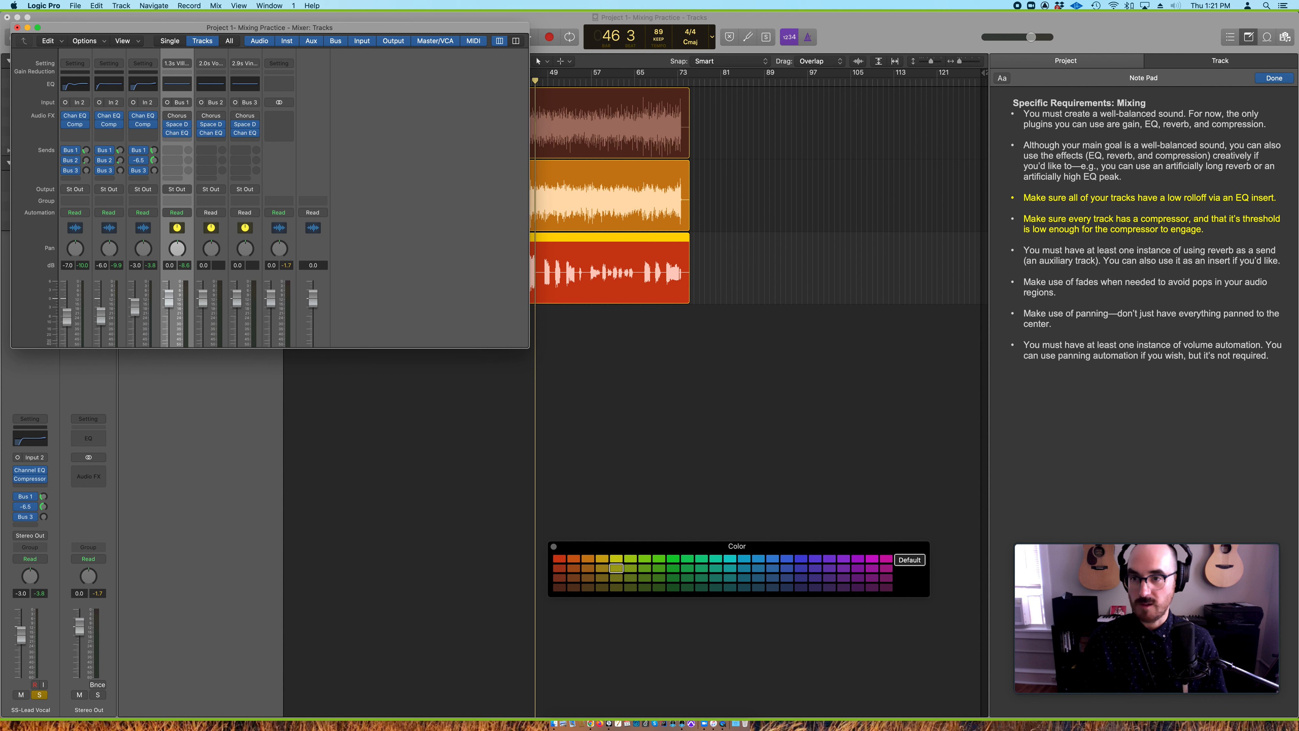
pyautogui.press('space')
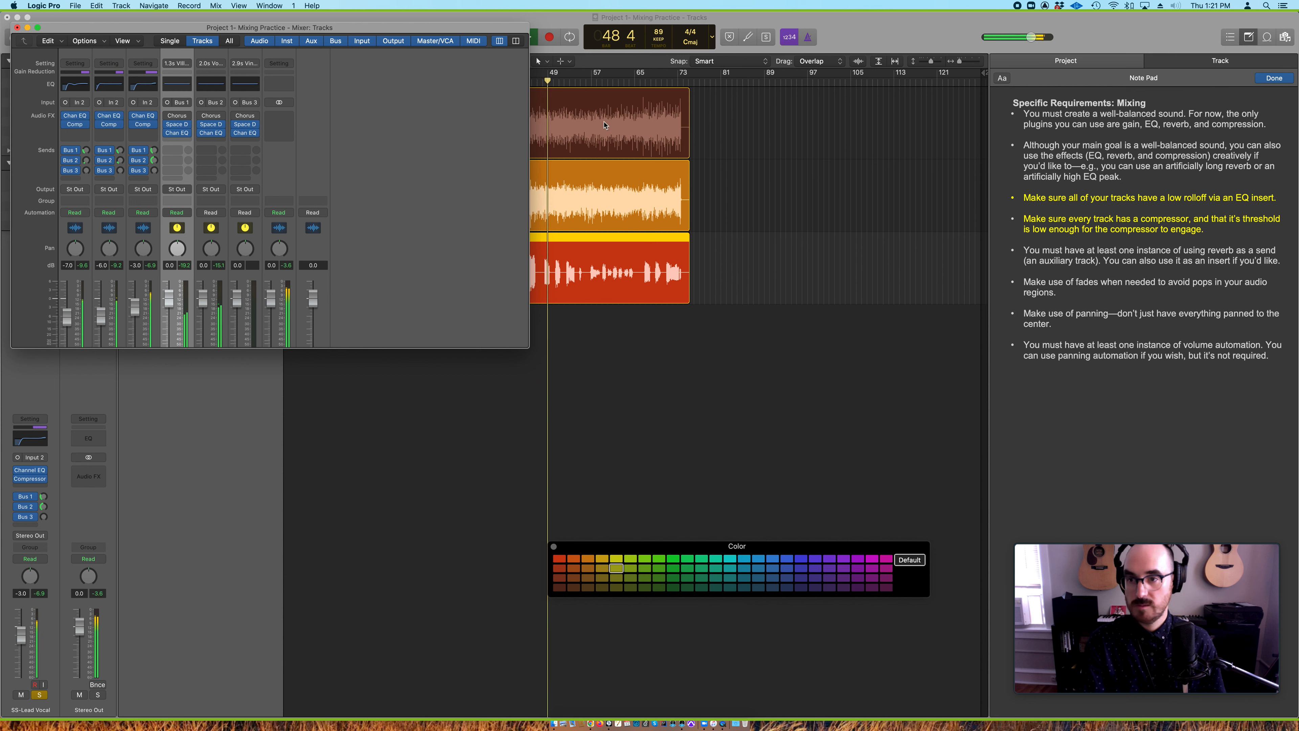
pyautogui.moveTo(155, 161); pyautogui.dragTo(154, 164)
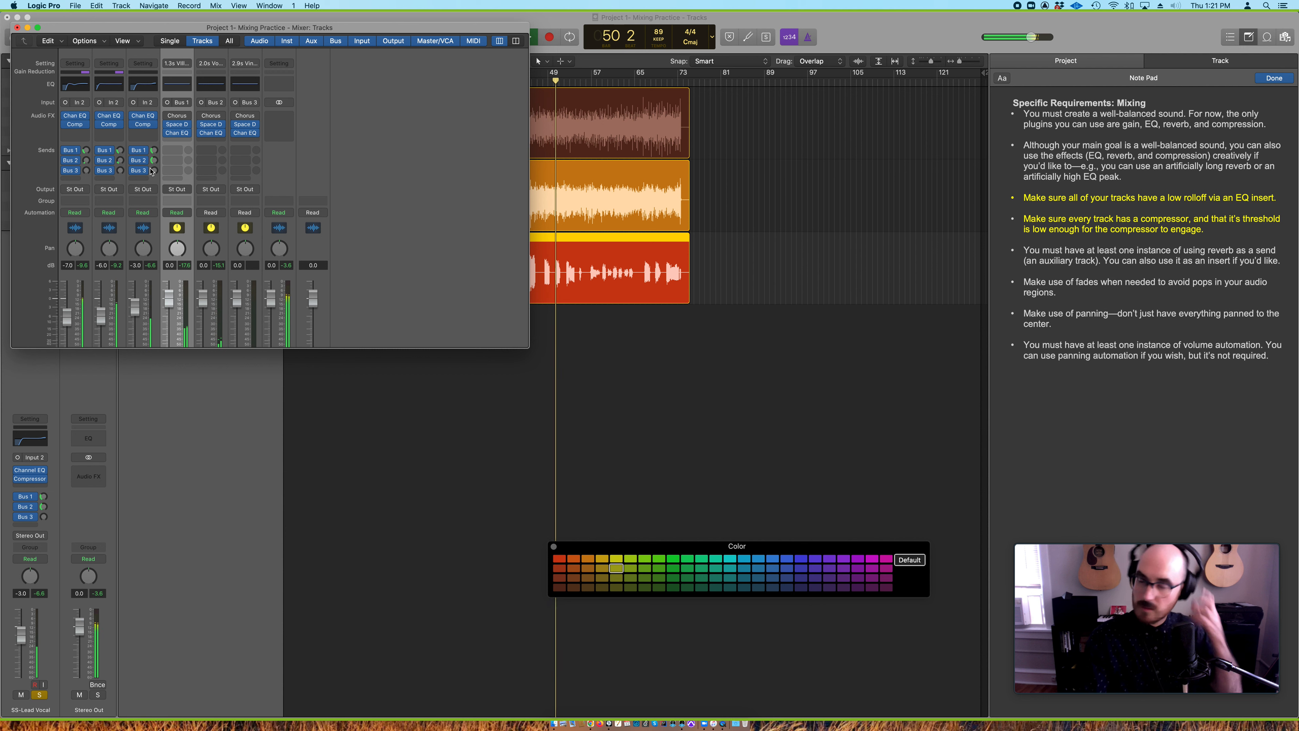
pyautogui.moveTo(154, 160); pyautogui.dragTo(154, 165)
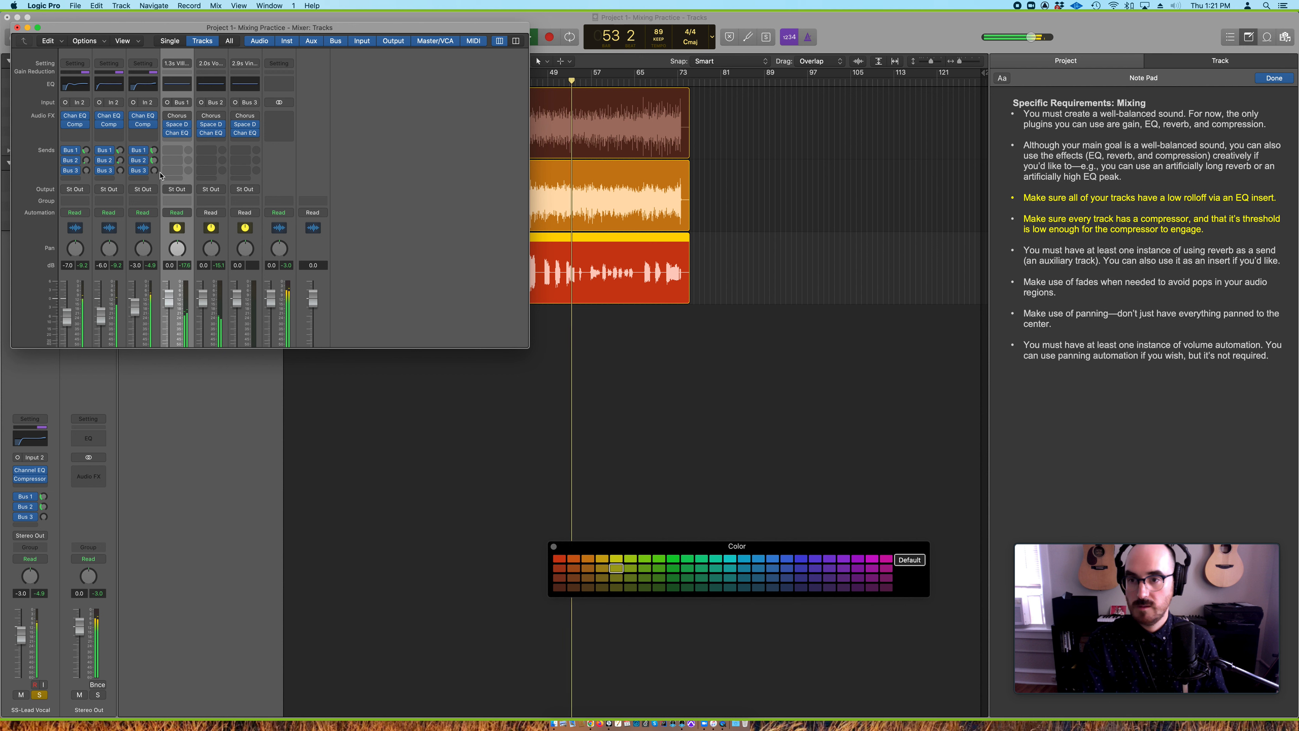
pyautogui.press('space')
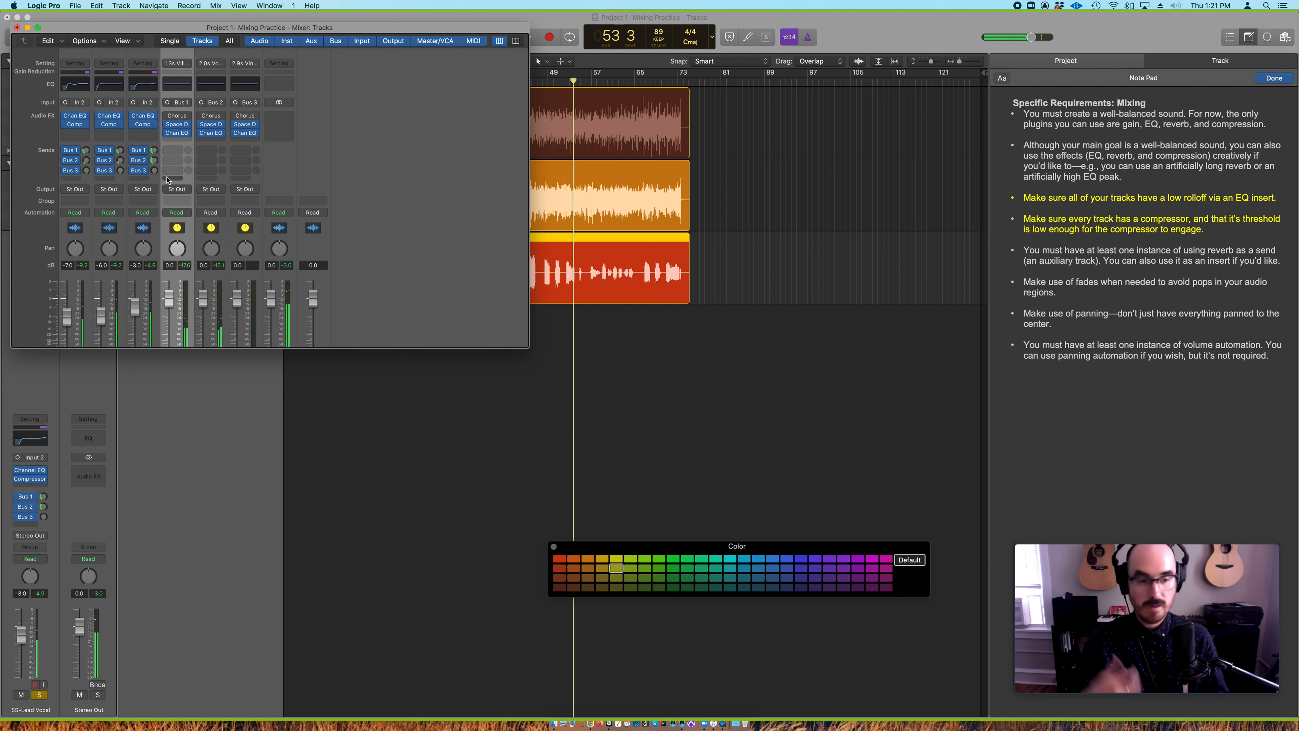
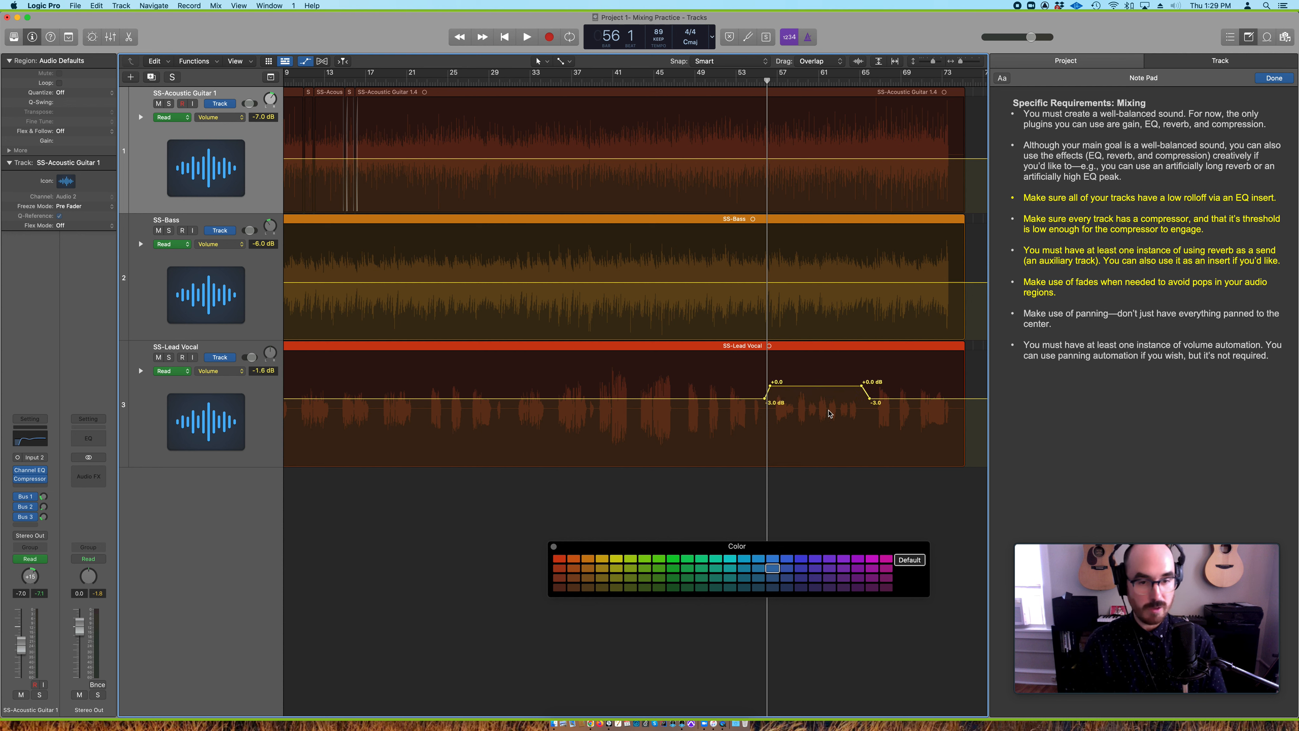
# Play from bar 55 and lower the raised section of the lead vocal's volume automation to -1.5 dB
pyautogui.press(',')
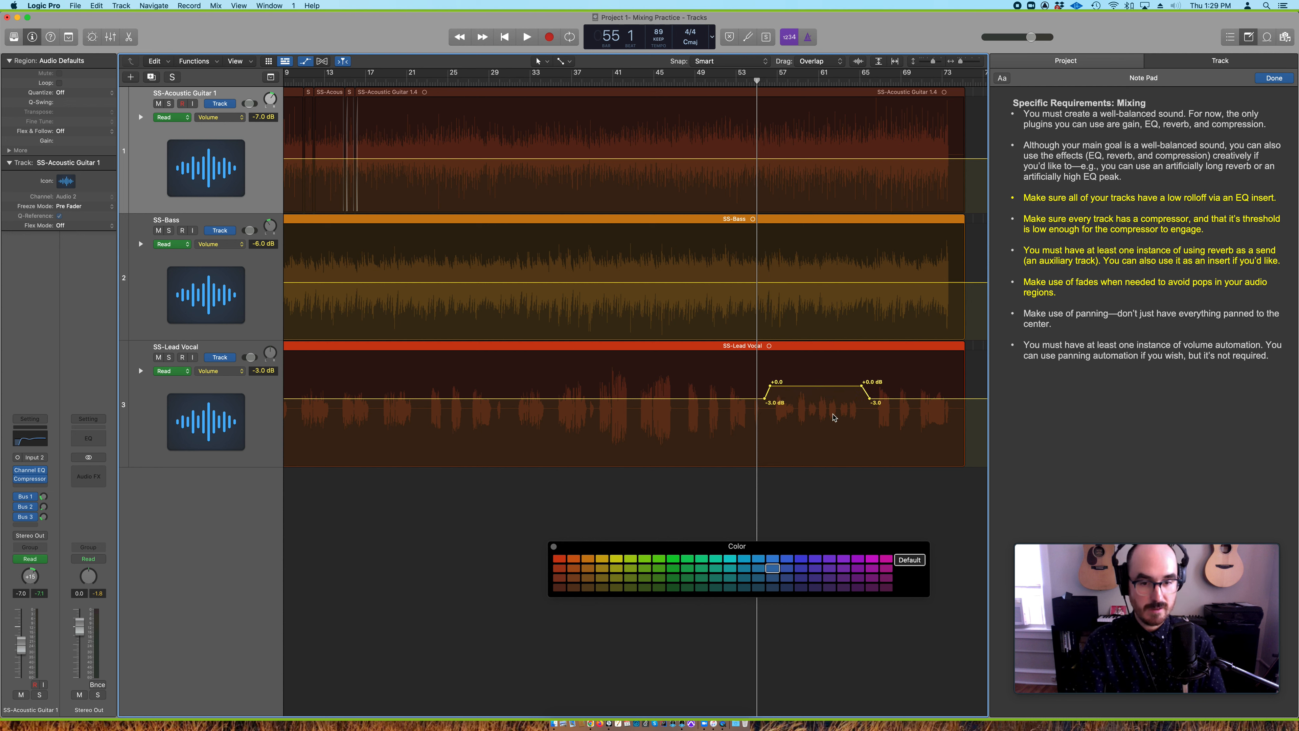
pyautogui.press('space')
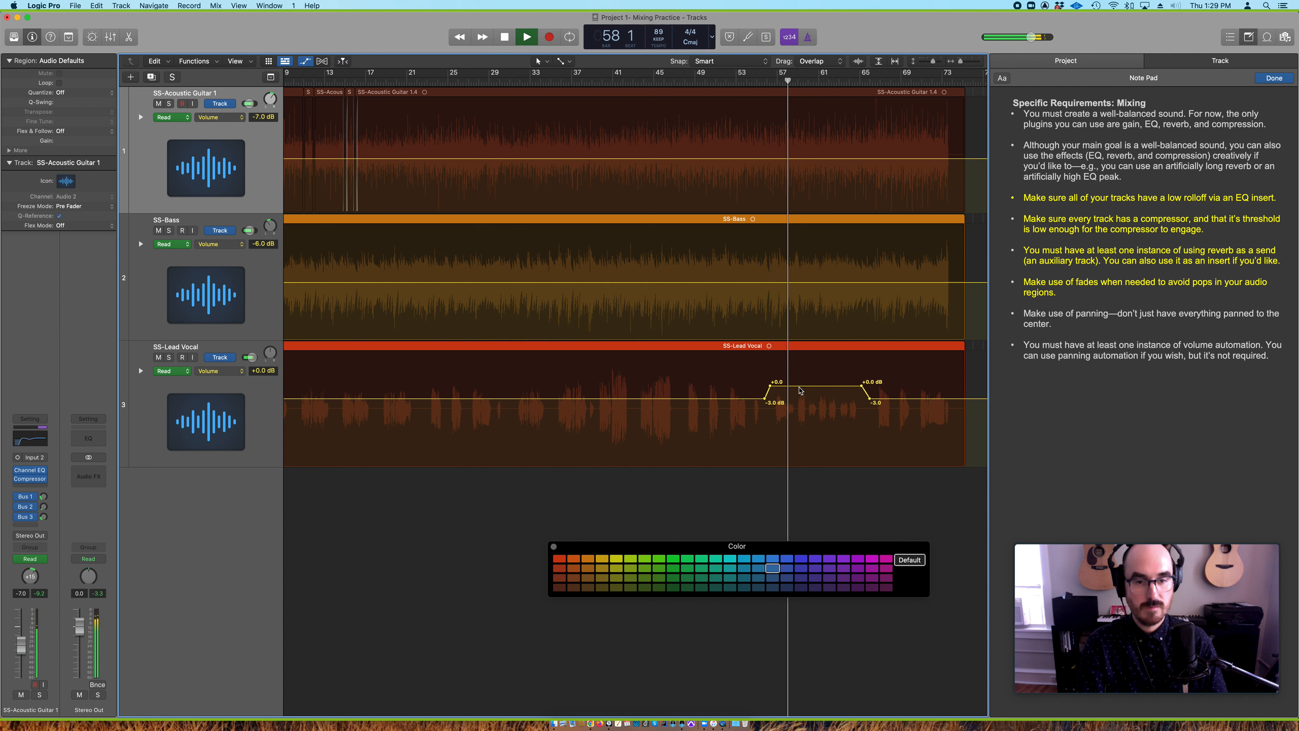
pyautogui.moveTo(800, 390); pyautogui.dragTo(800, 395)
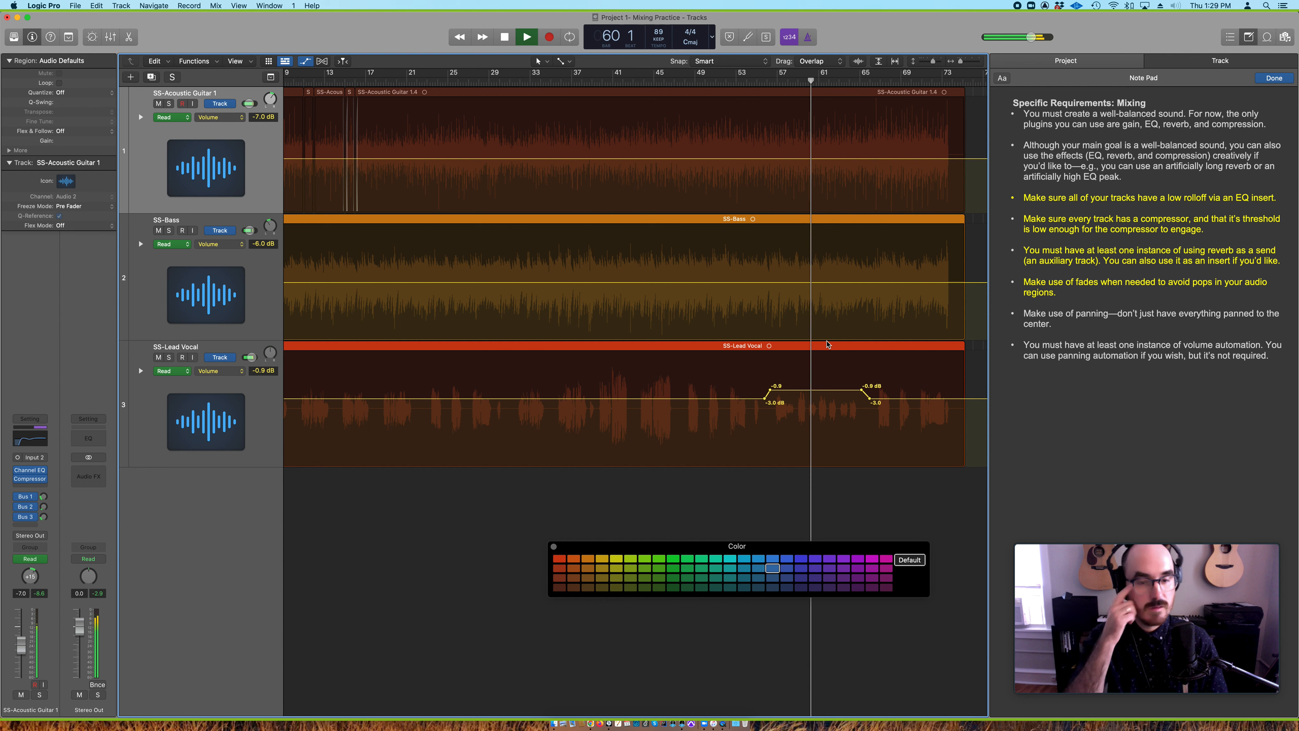
pyautogui.moveTo(819, 391); pyautogui.dragTo(820, 396)
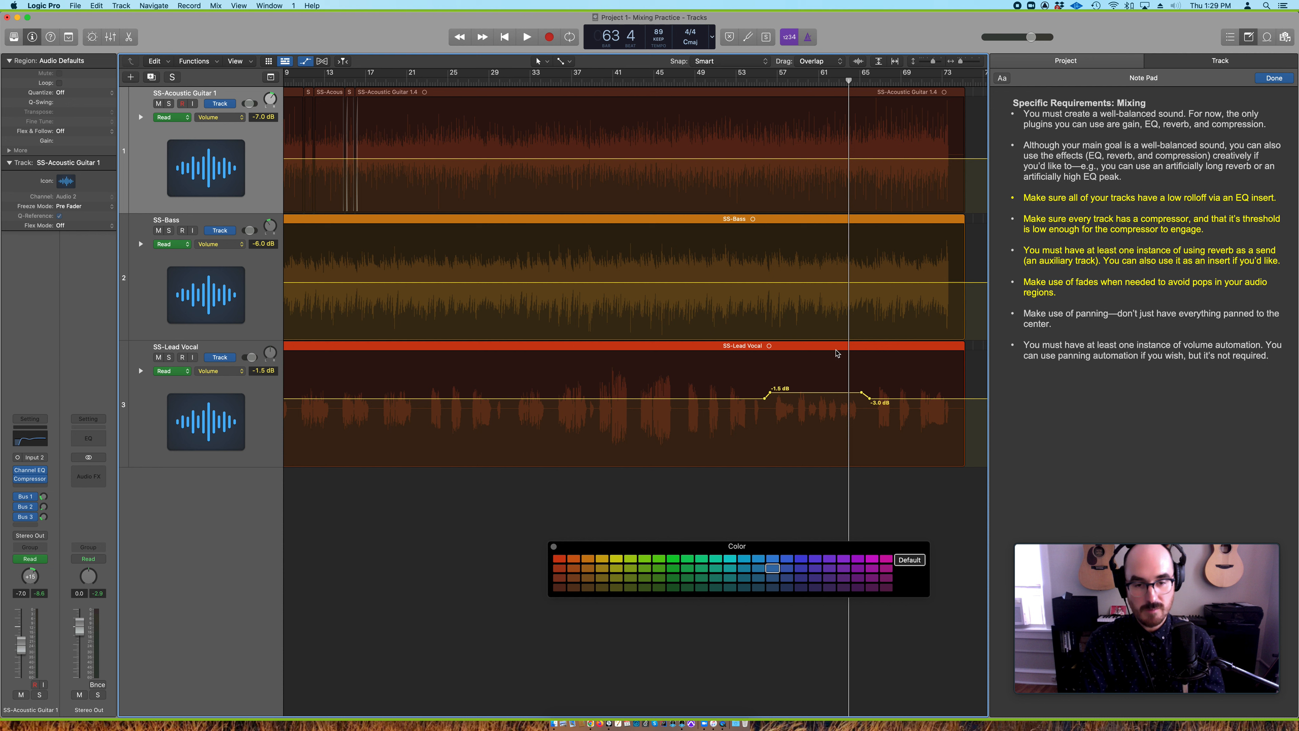
# Add lead vocal volume automation points, shaping the raised section to -1.0, -1.7 and -1.6 dB, plus points on the flat line before it
pyautogui.click(797, 393)
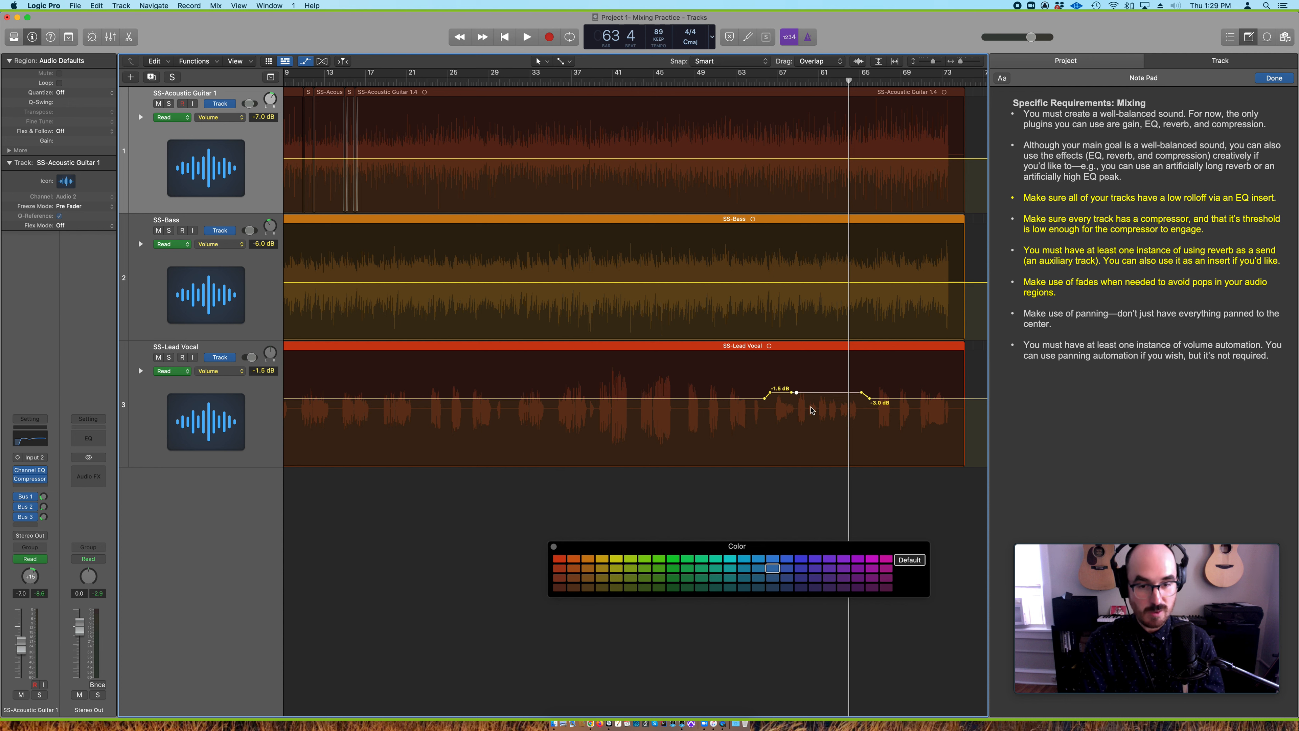
pyautogui.click(818, 393)
pyautogui.moveTo(782, 397); pyautogui.dragTo(813, 397)
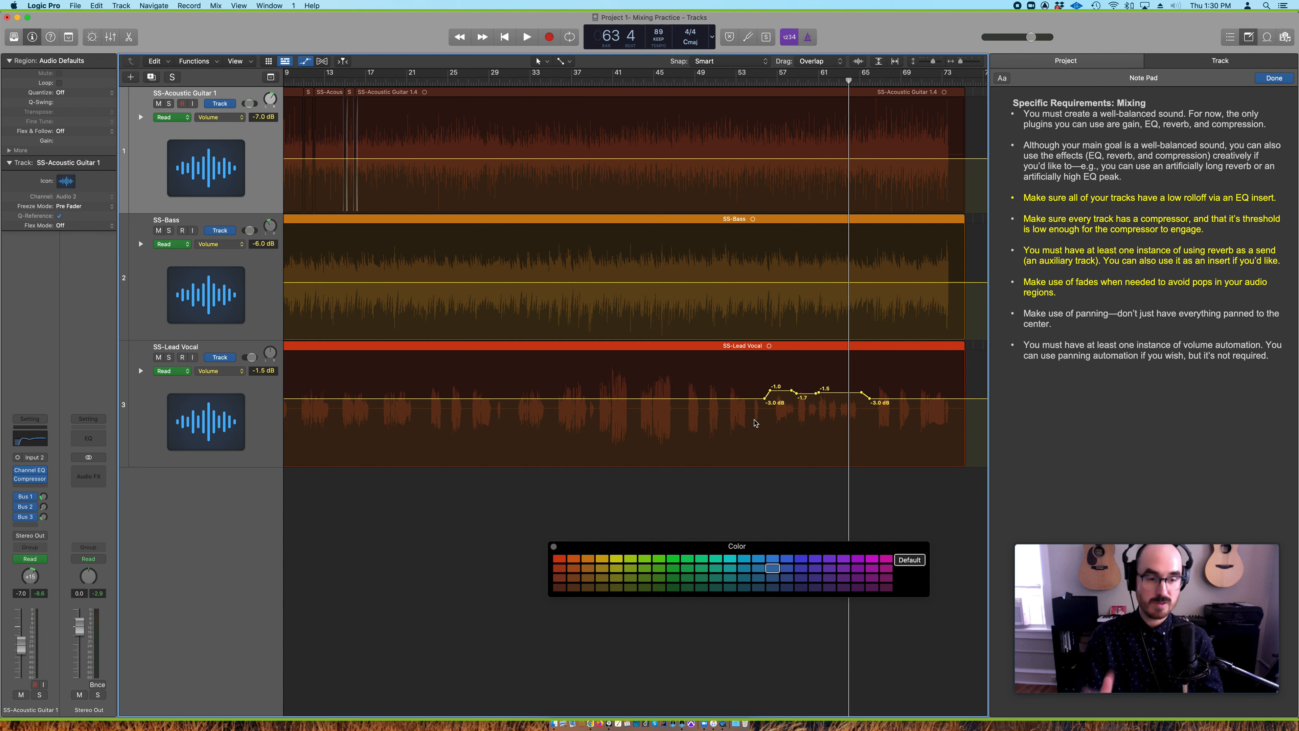
pyautogui.click(681, 398)
pyautogui.click(704, 402)
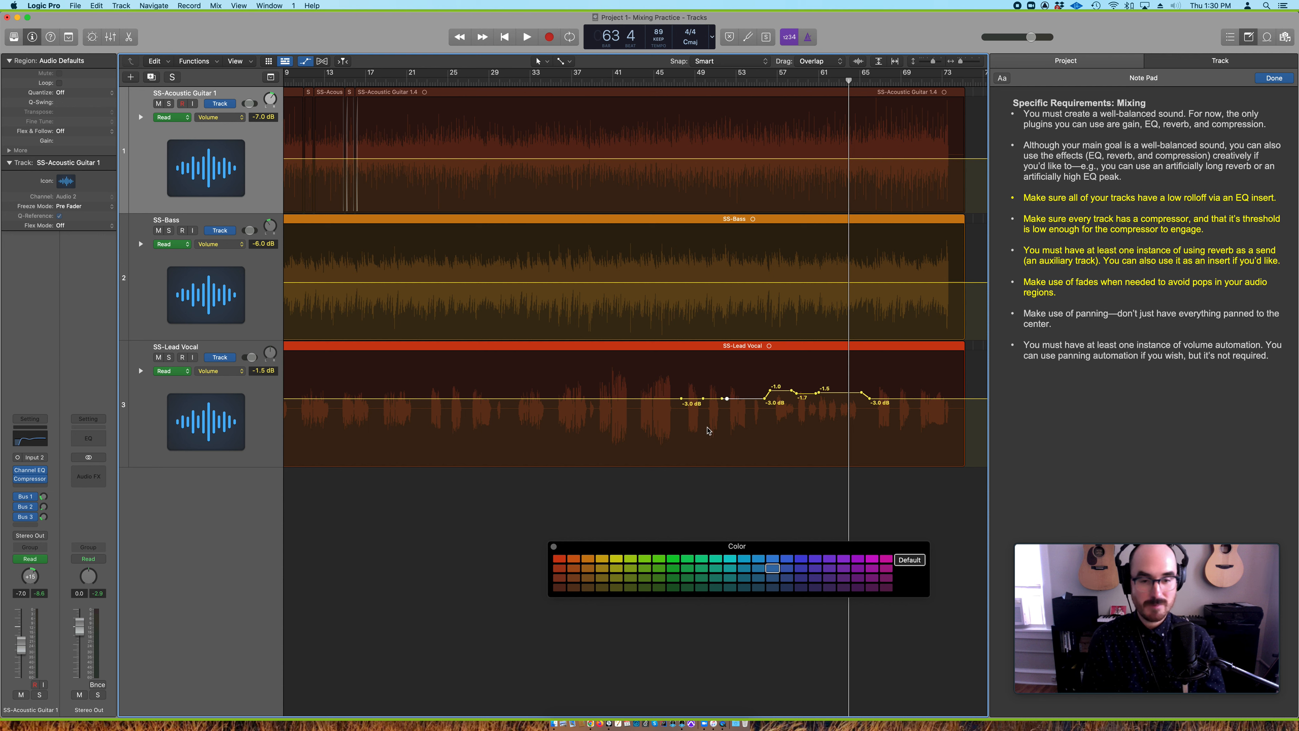
# Move the playhead back to bar 56 and set the lead vocal track's automation mode to Latch
pyautogui.press(',')
pyautogui.press(',')
pyautogui.press(',')
pyautogui.press(',')
pyautogui.press(',')
pyautogui.press(',')
pyautogui.press(',')
pyautogui.press(',')
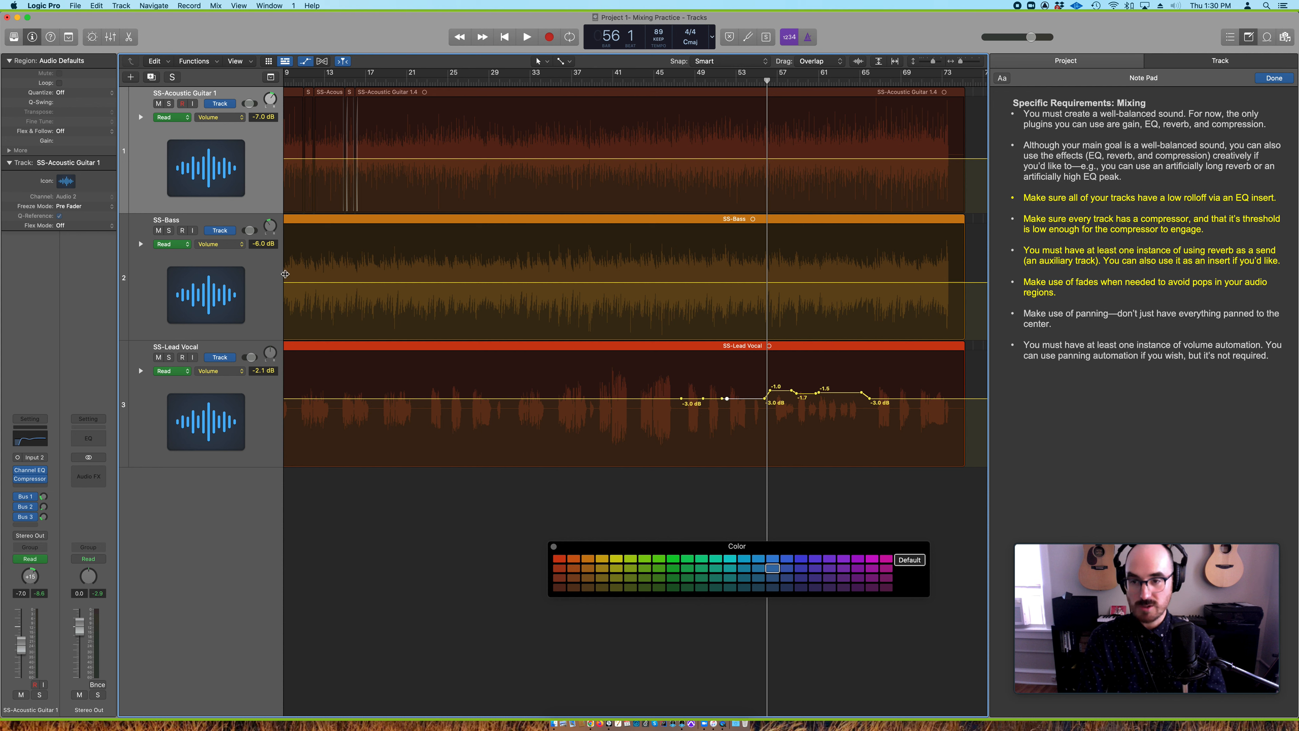
pyautogui.click(216, 349)
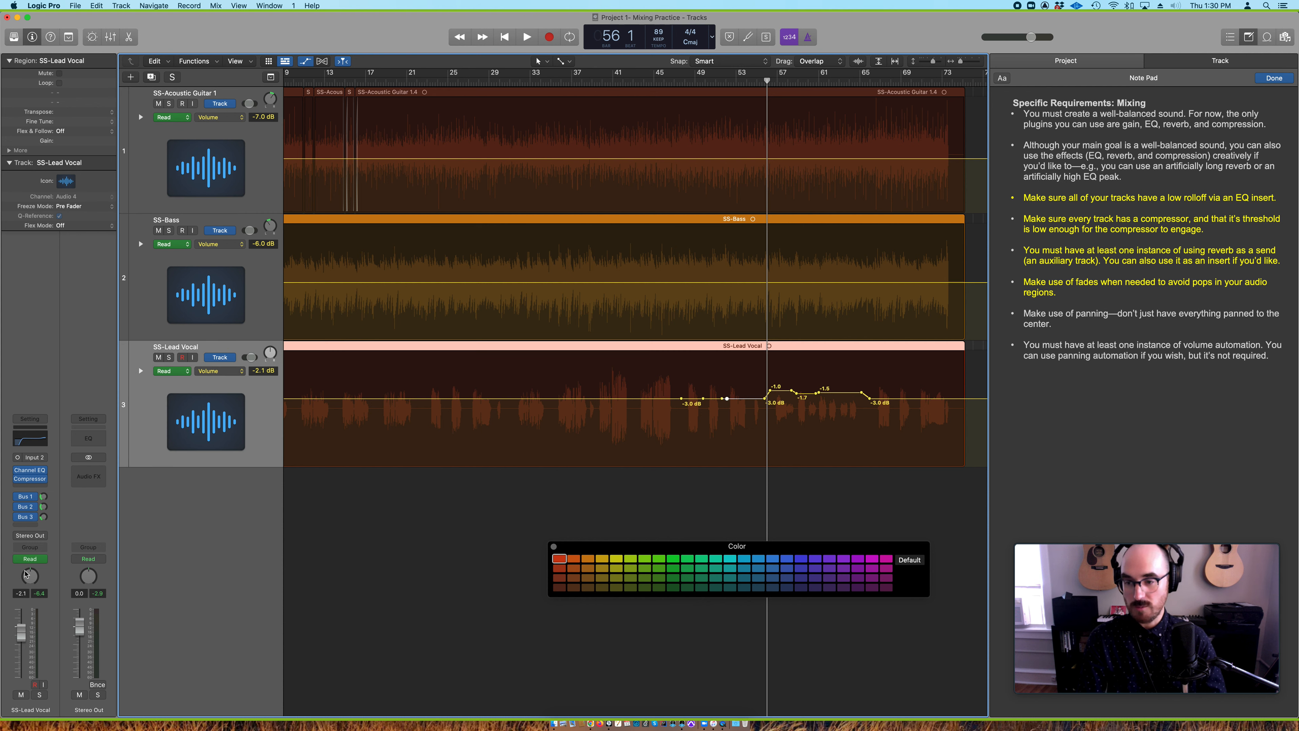
pyautogui.click(28, 558)
pyautogui.click(37, 580)
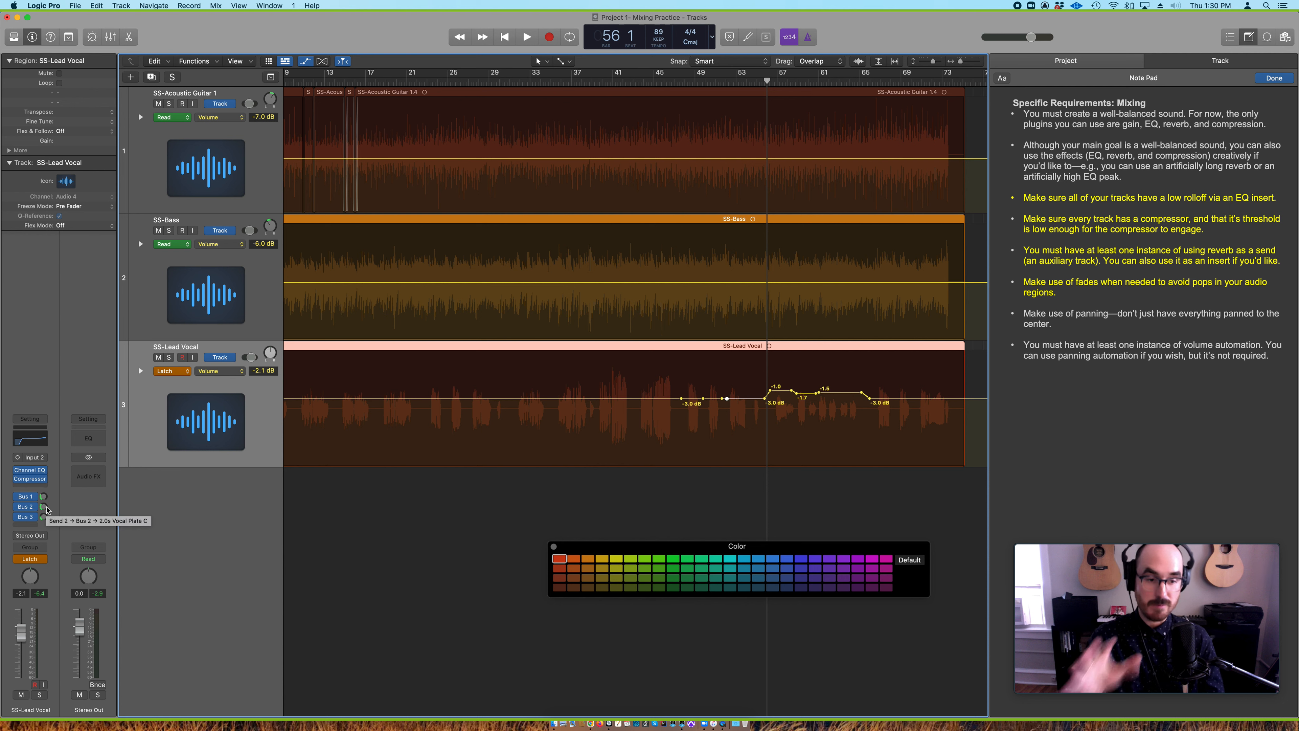
# Switch the lead vocal's automation to Read, return it to Latch, and record a volume fader ride from bar 56 to about bar 62
pyautogui.click(34, 558)
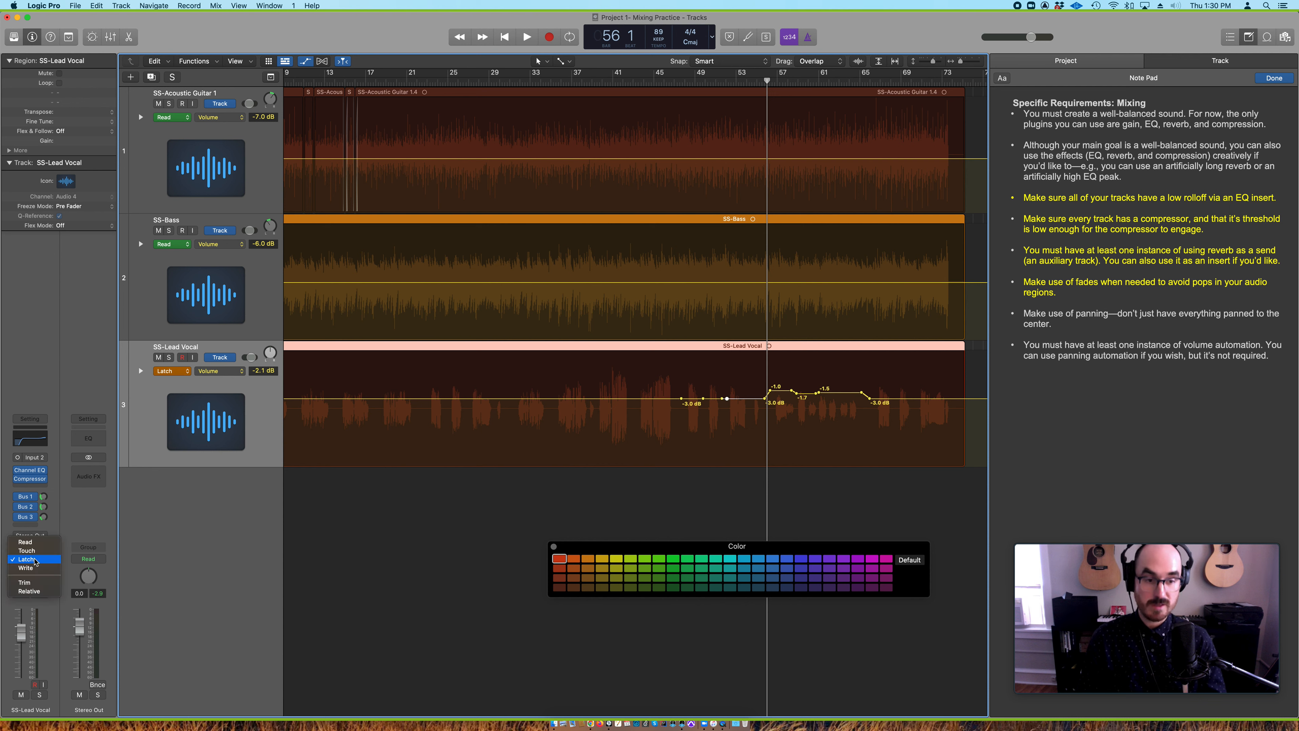
pyautogui.click(28, 541)
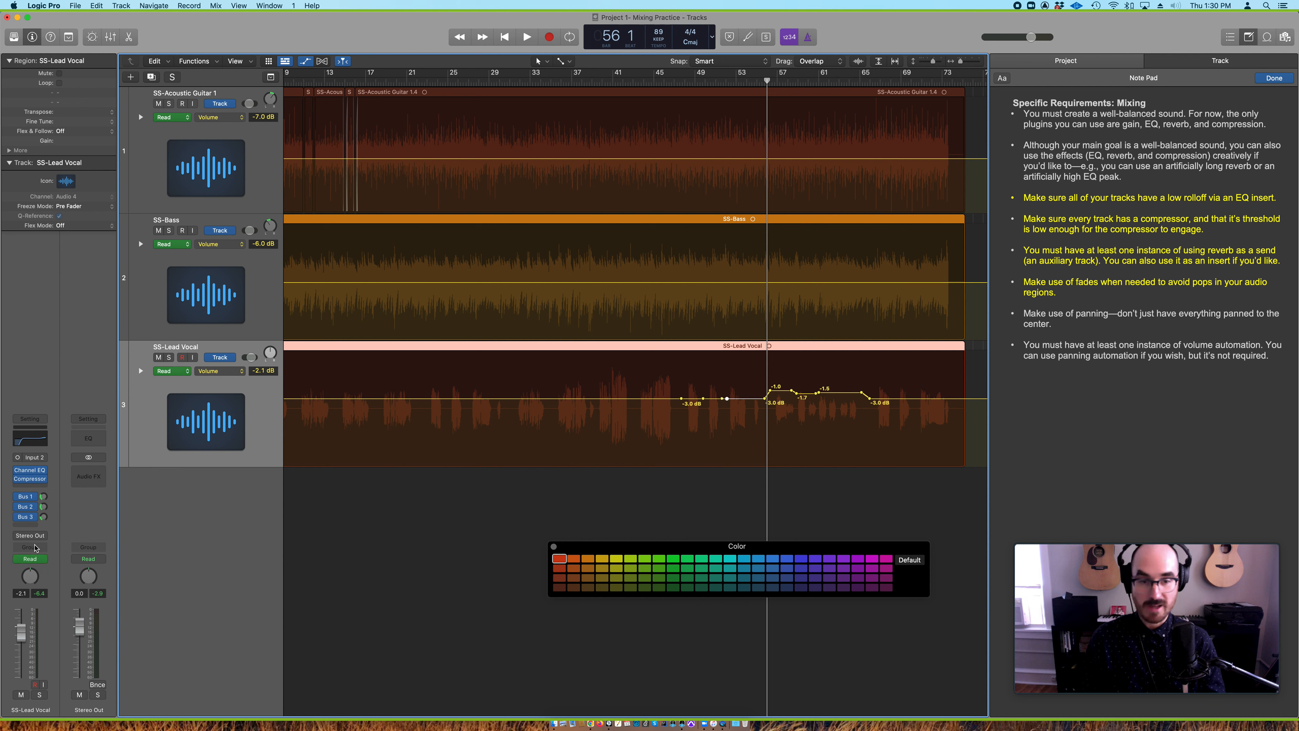
pyautogui.click(32, 558)
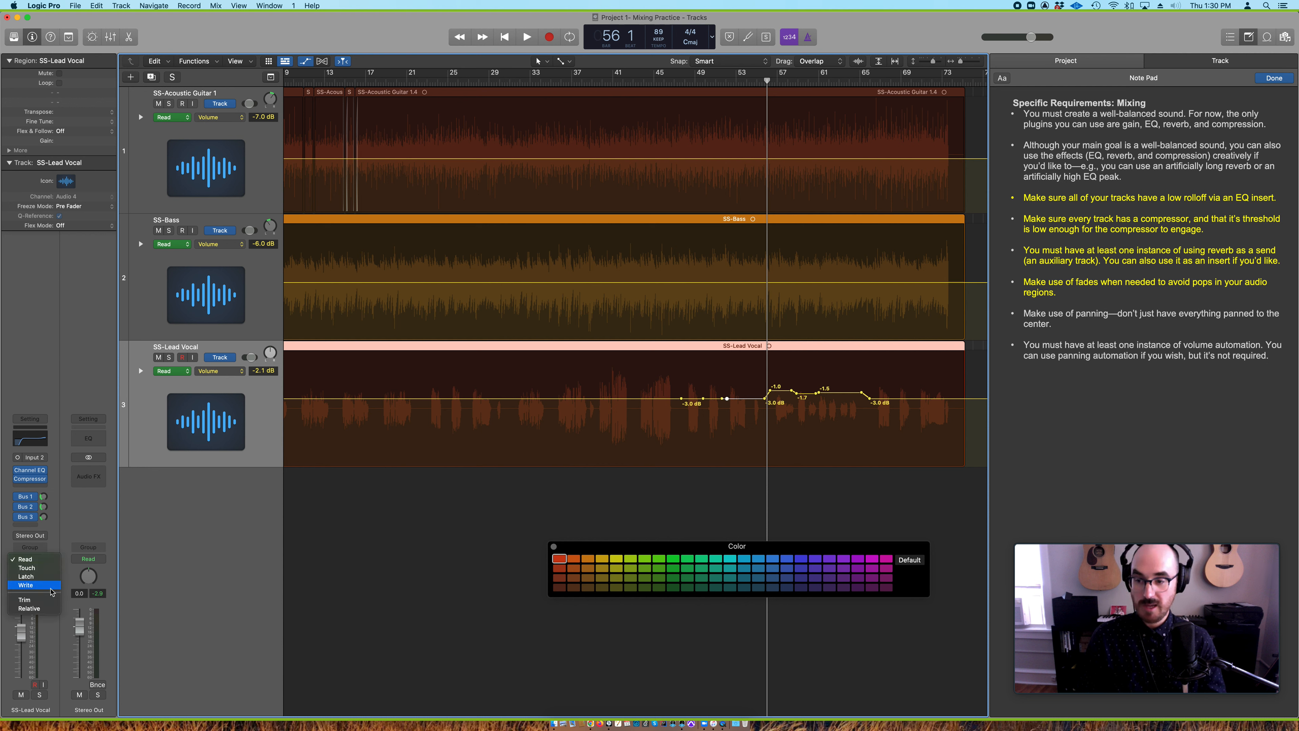
pyautogui.click(42, 577)
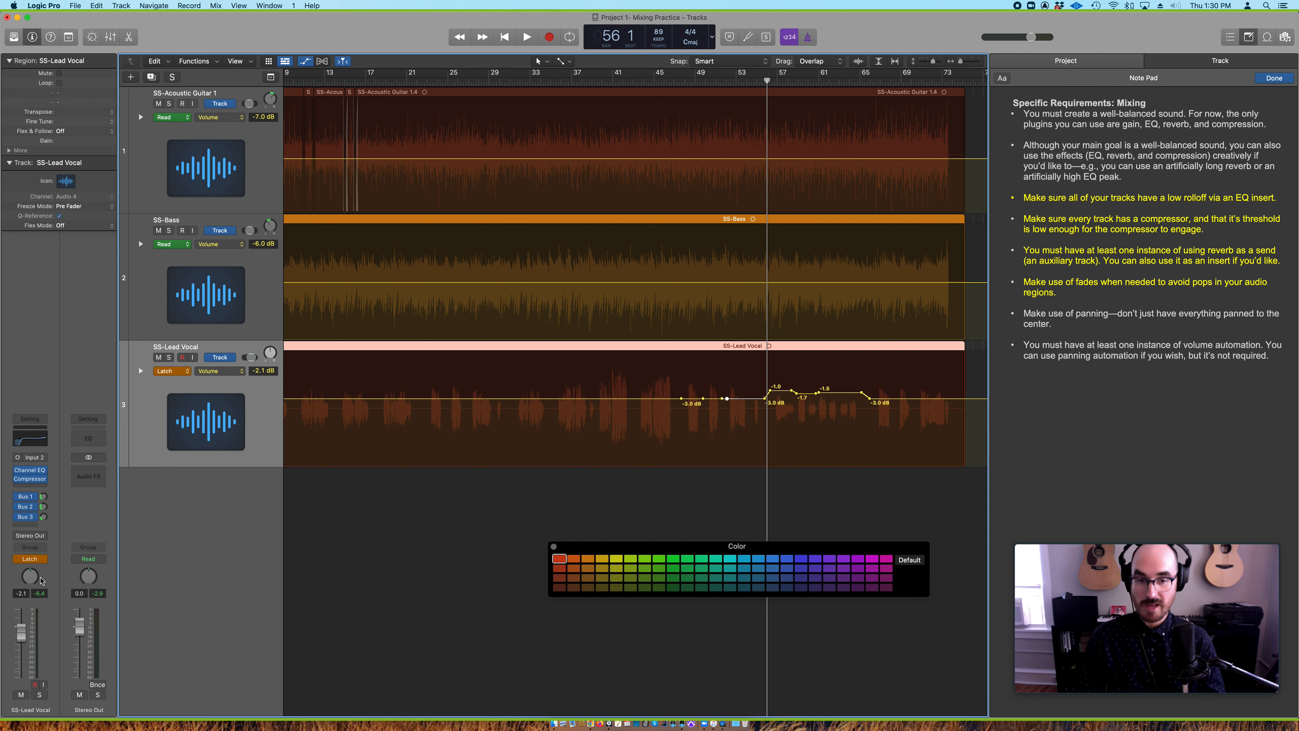
pyautogui.press('space')
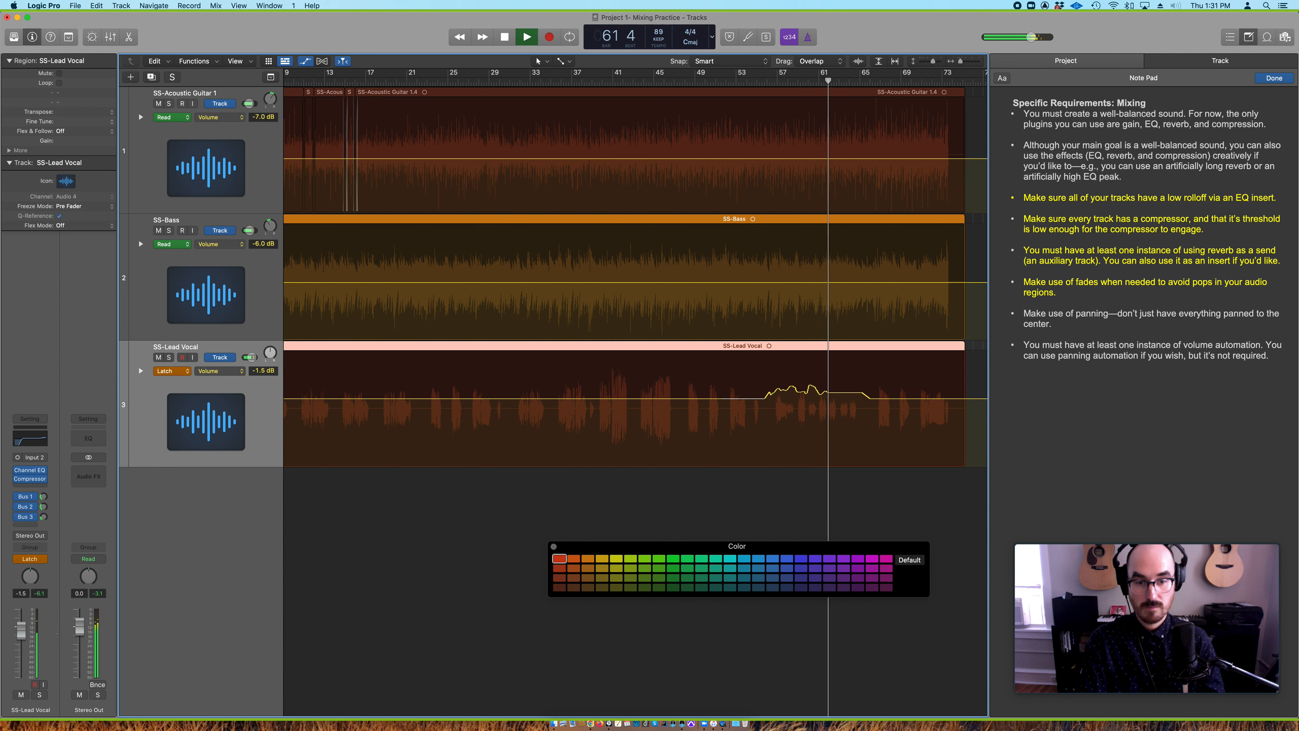
pyautogui.press('space')
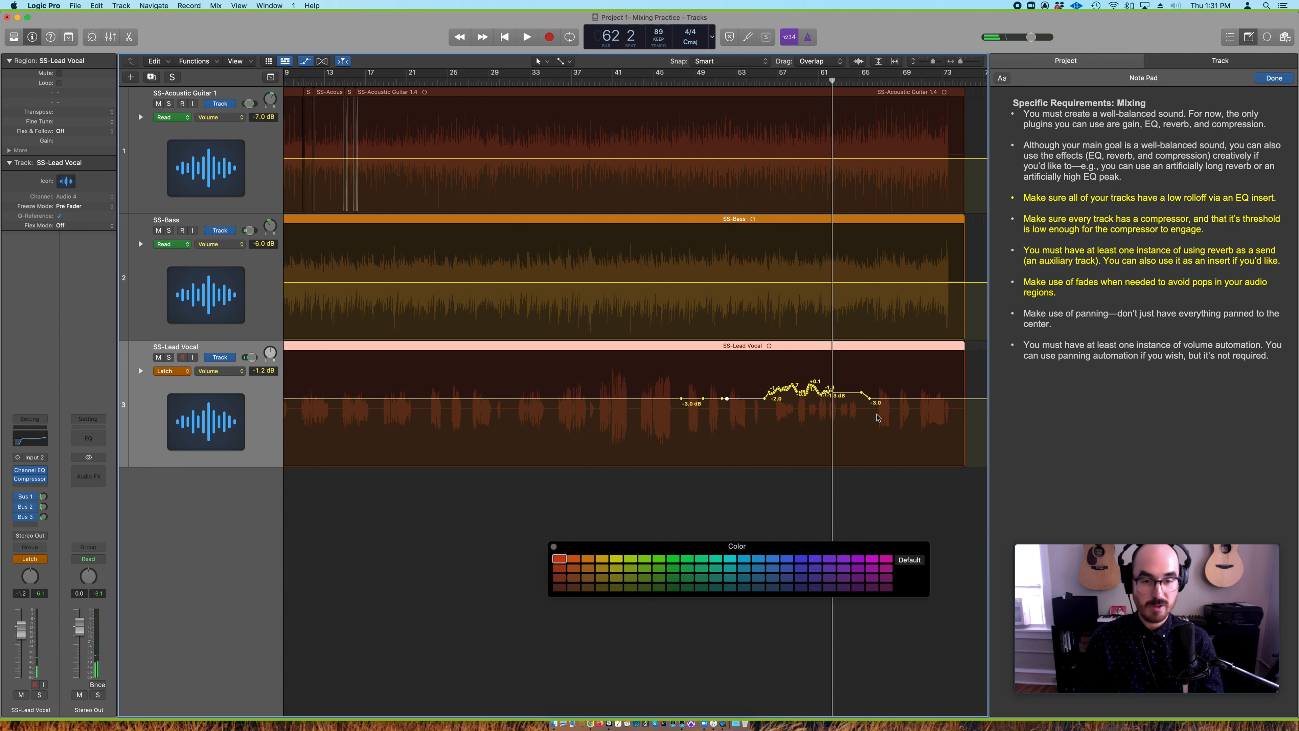
# Remove the recorded volume ride, levelling the lead vocal's raised section at -1.5 dB, and set its automation mode to Read
pyautogui.moveTo(833, 395); pyautogui.dragTo(765, 393)
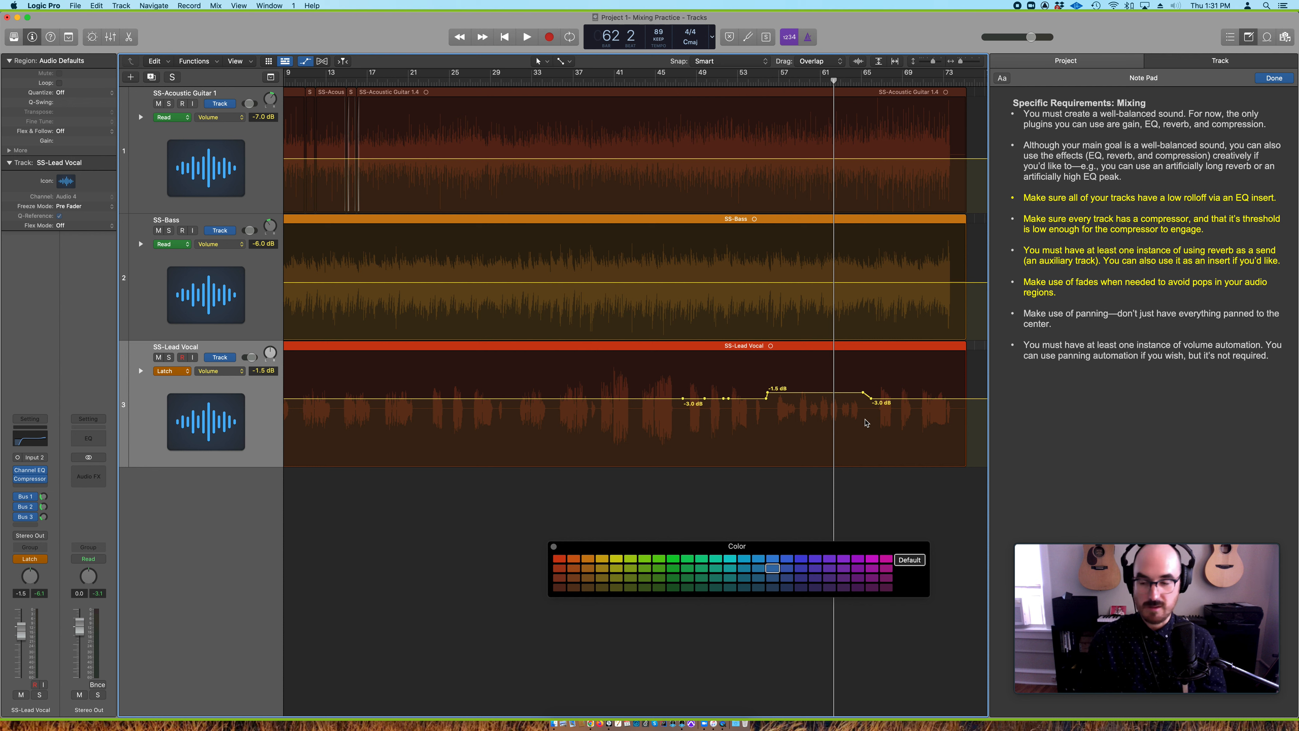
pyautogui.click(30, 558)
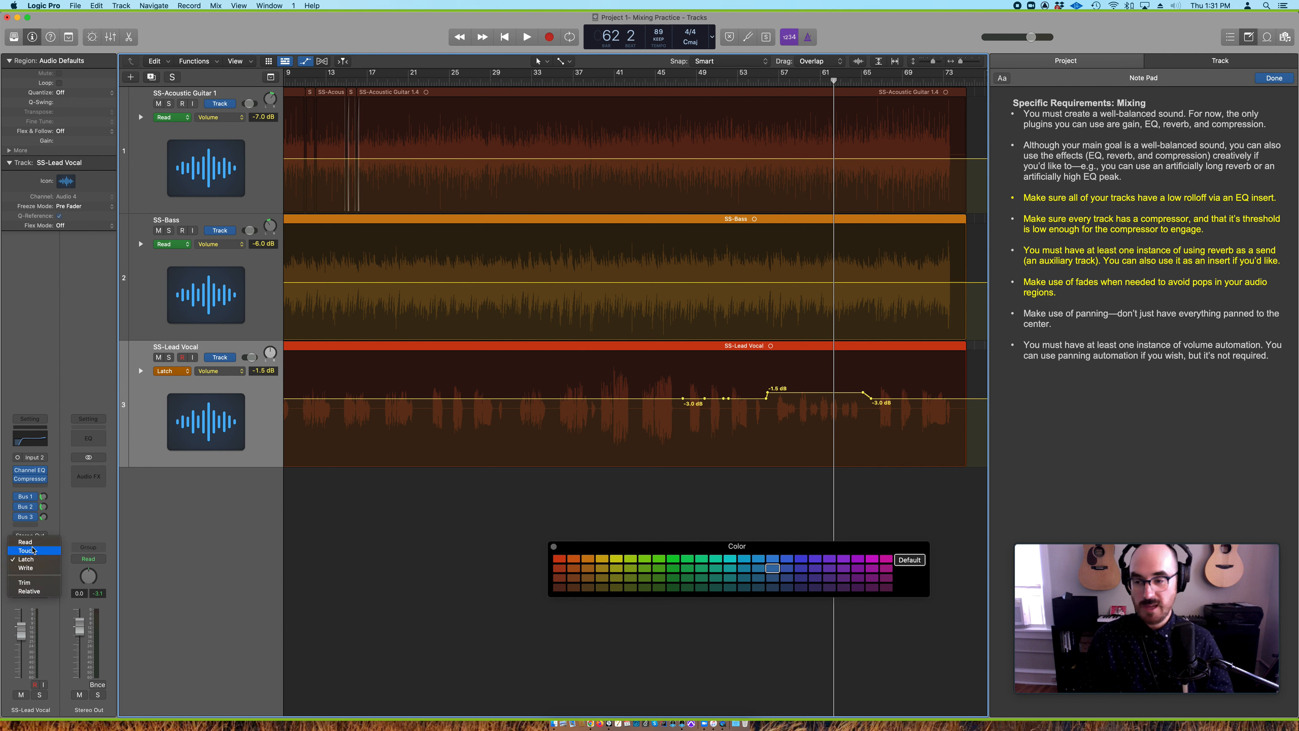
pyautogui.press('Escape')
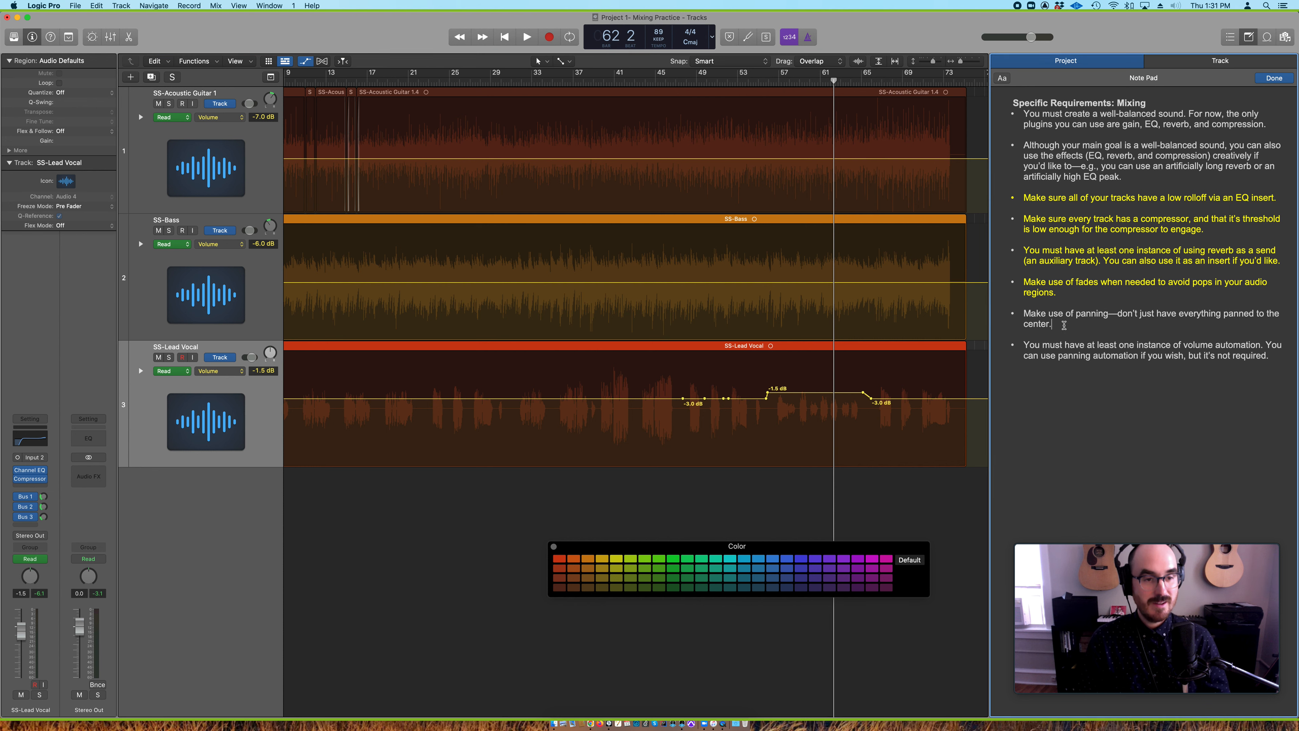
# Color the panning and volume automation requirements in the project notes yellow to mark them as done
pyautogui.moveTo(1062, 328); pyautogui.dragTo(1021, 312)
pyautogui.moveTo(1228, 371); pyautogui.dragTo(1021, 313)
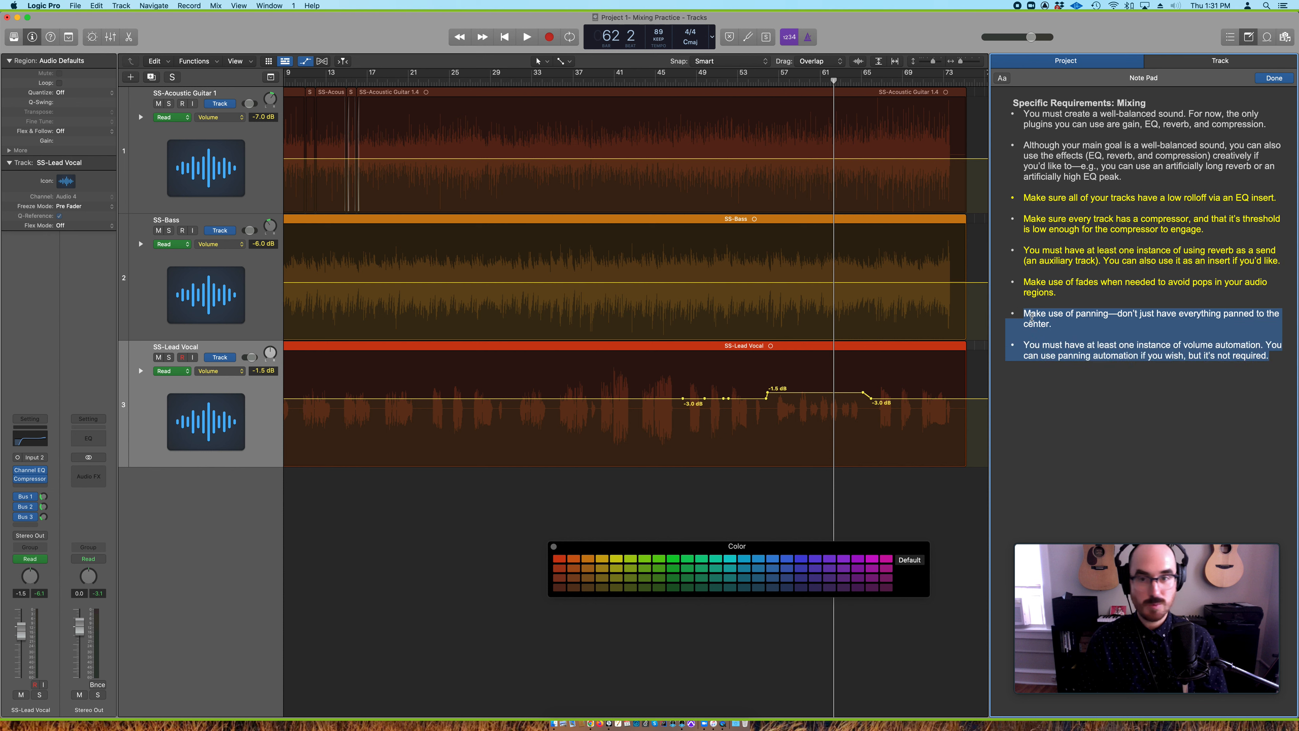
pyautogui.click(1075, 485)
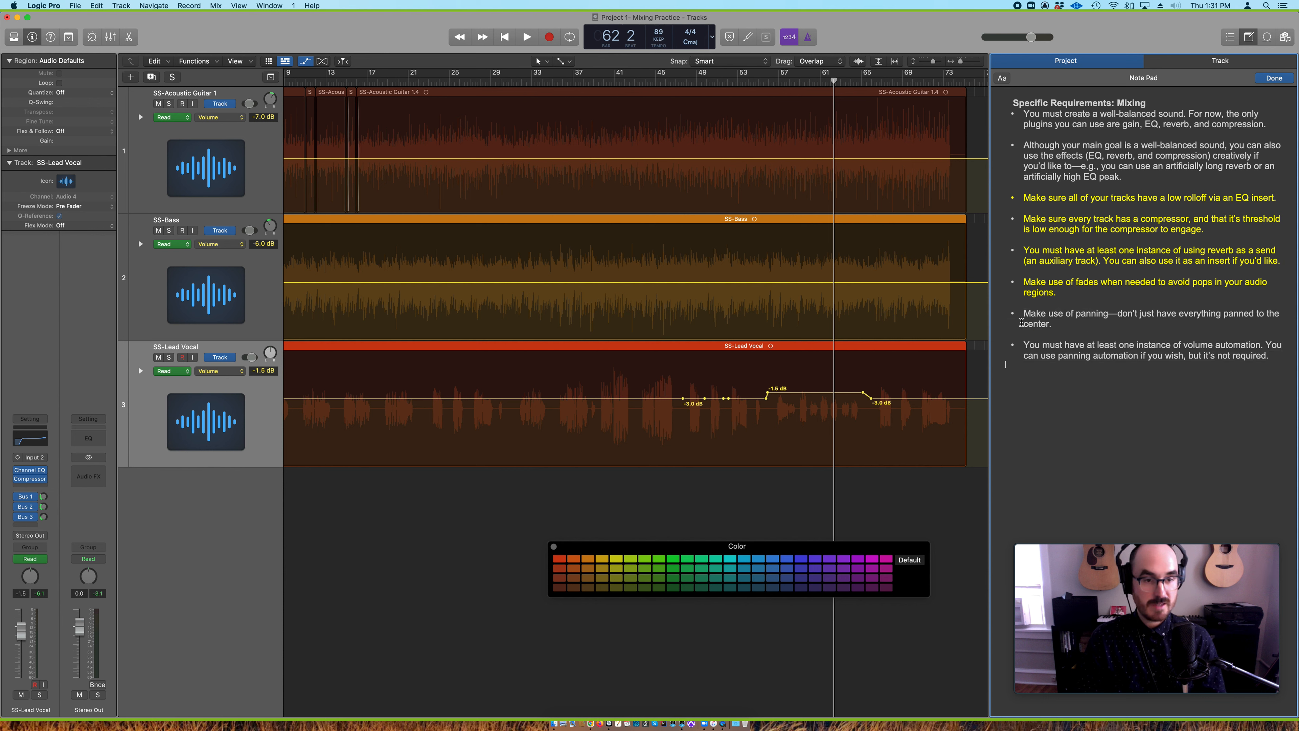
pyautogui.moveTo(1015, 311); pyautogui.dragTo(1275, 361)
pyautogui.click(1002, 79)
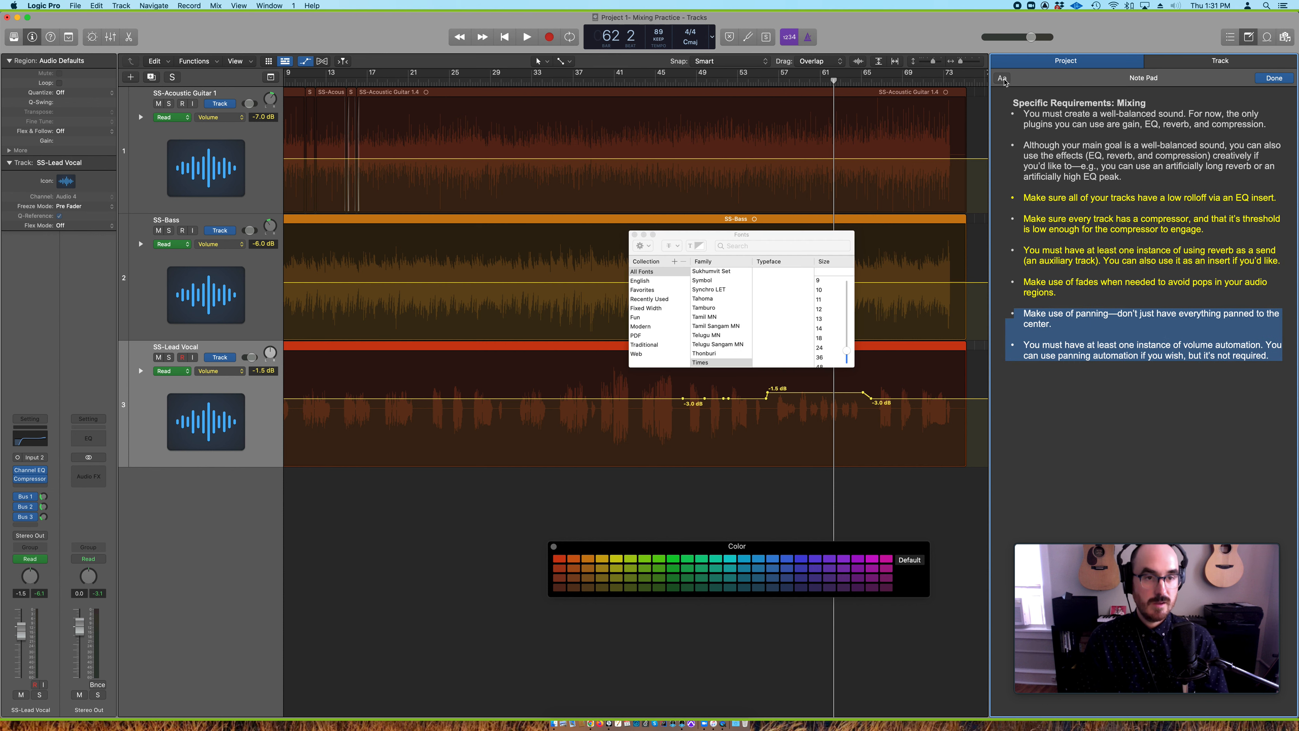
pyautogui.click(705, 248)
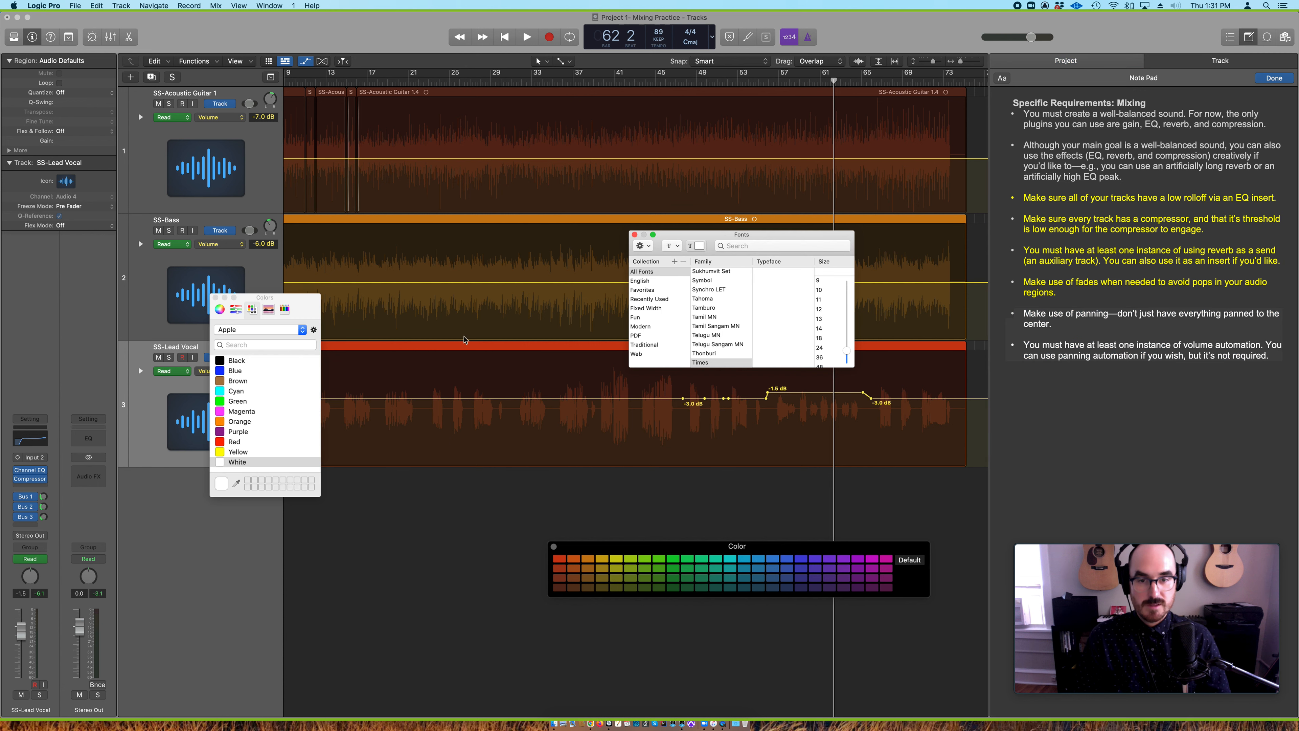
pyautogui.click(228, 452)
pyautogui.click(1154, 407)
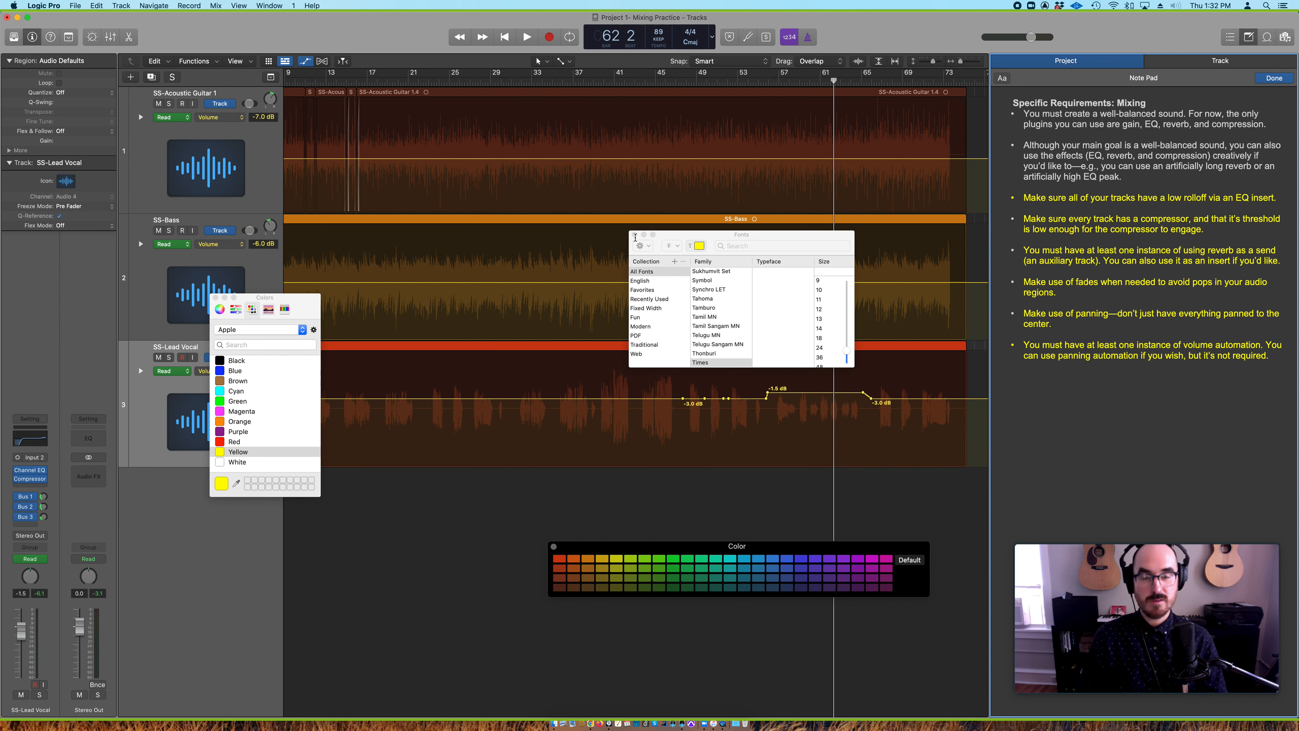
# Close the Fonts and Colors windows and open the Mixer
pyautogui.click(634, 234)
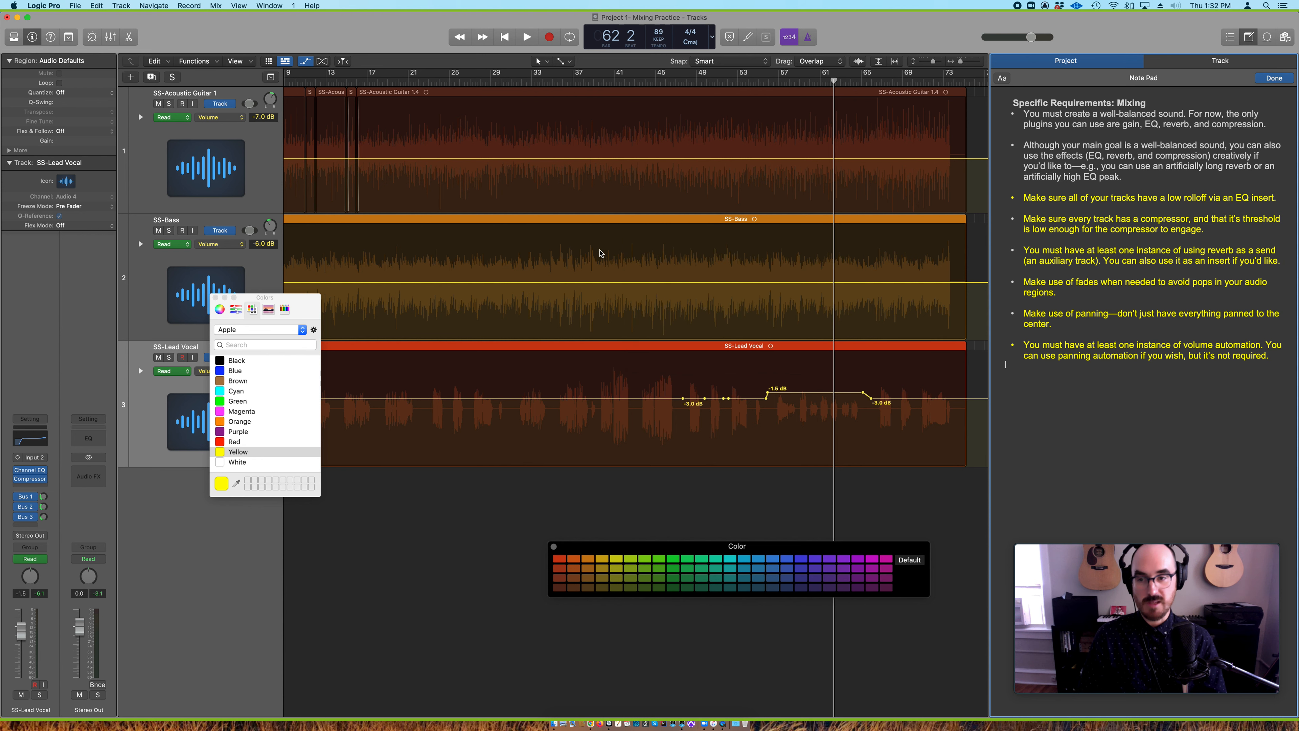
pyautogui.click(214, 297)
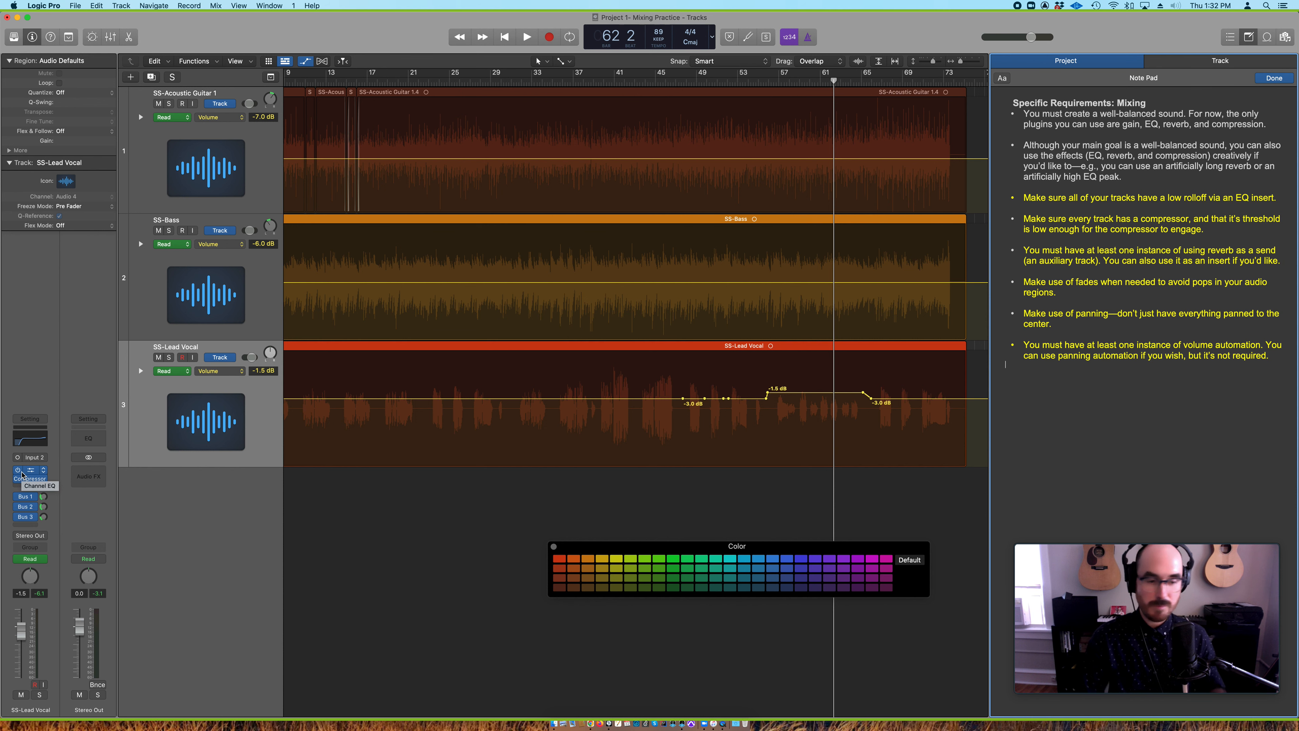
pyautogui.press('x')
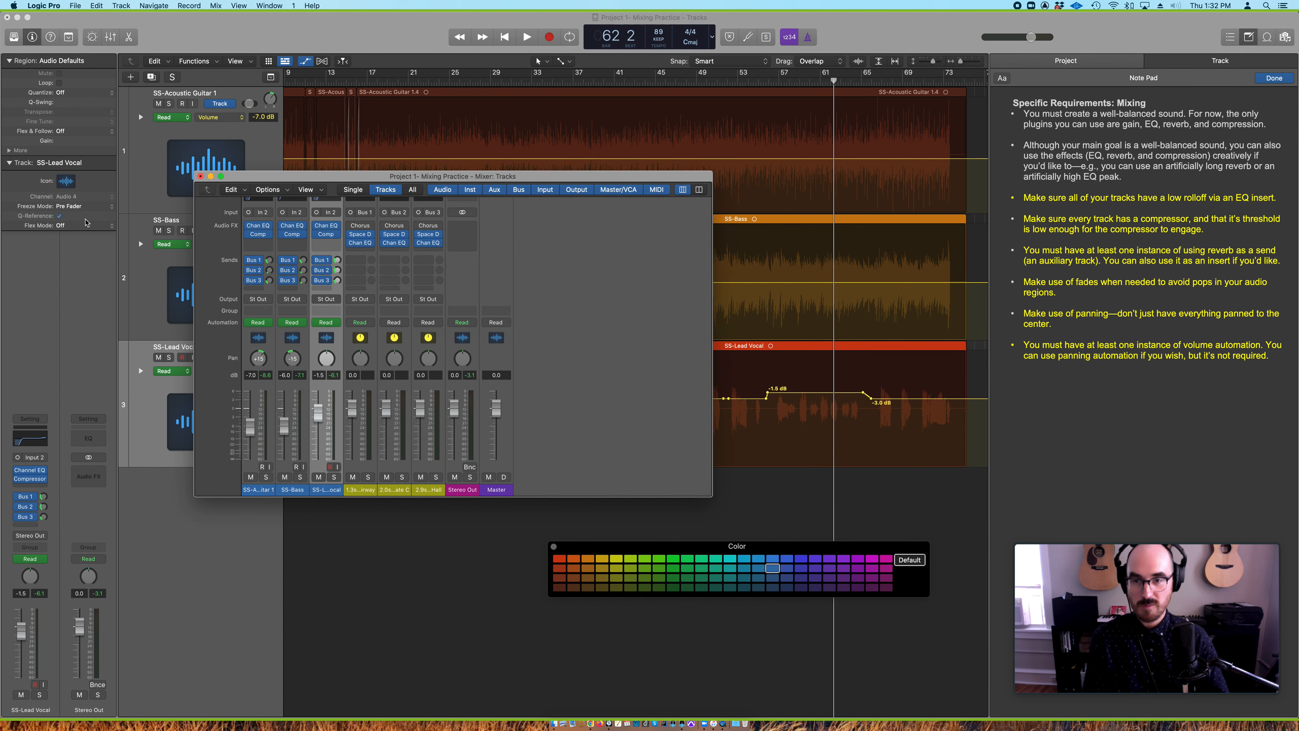
# Insert an Adaptive Limiter on the Stereo Out channel and set its output ceiling to -0.5 dB
pyautogui.click(466, 229)
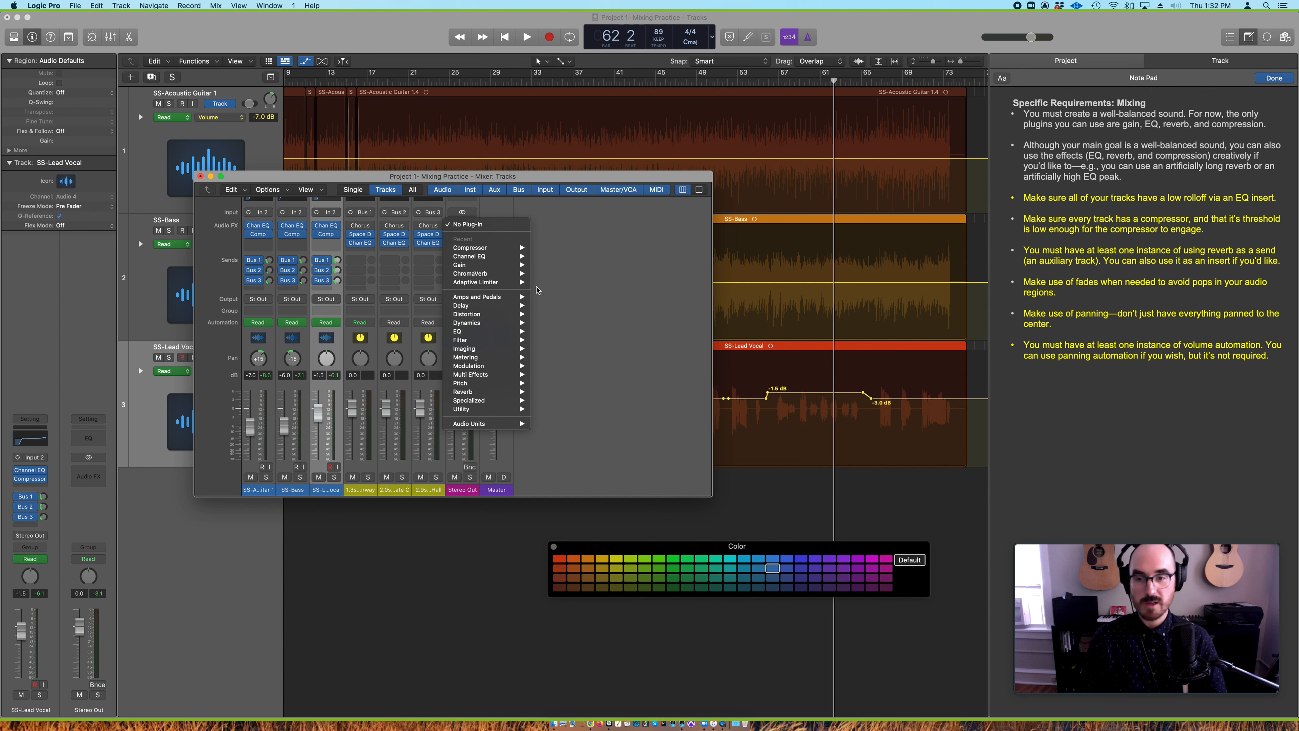
pyautogui.moveTo(482, 326)
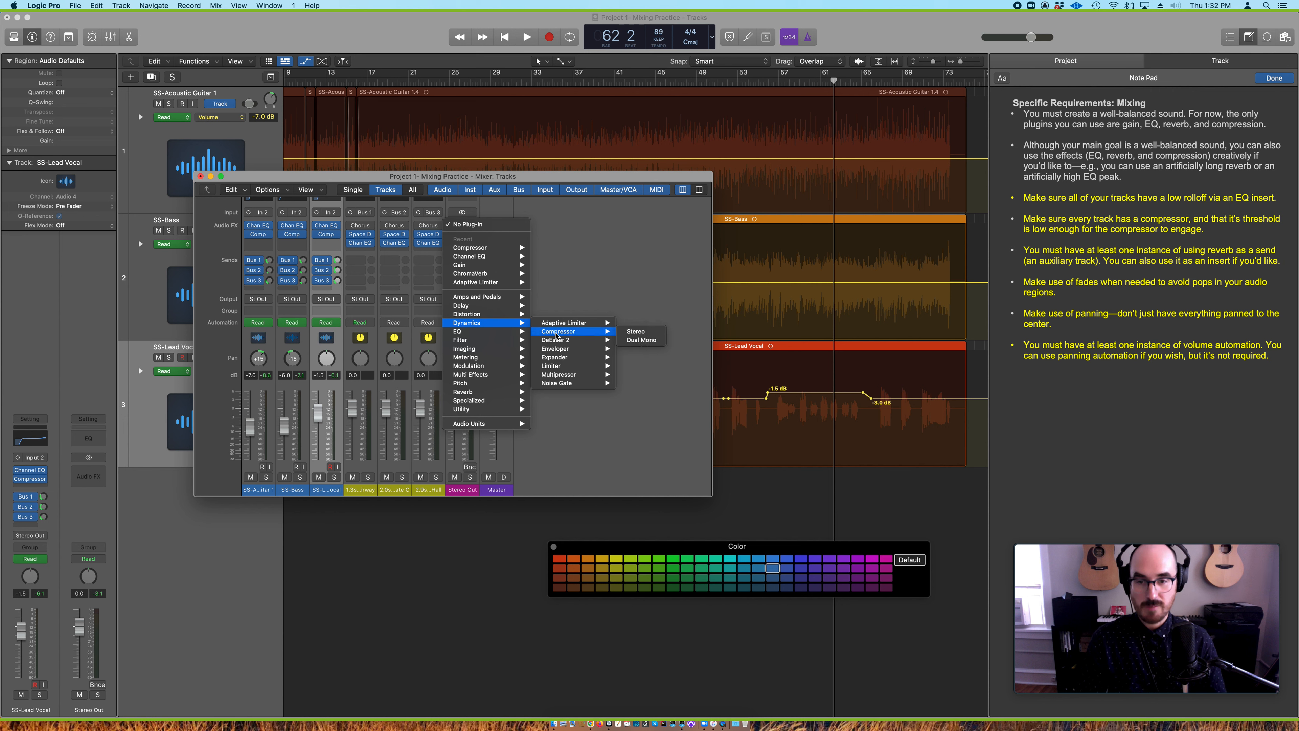
pyautogui.click(636, 326)
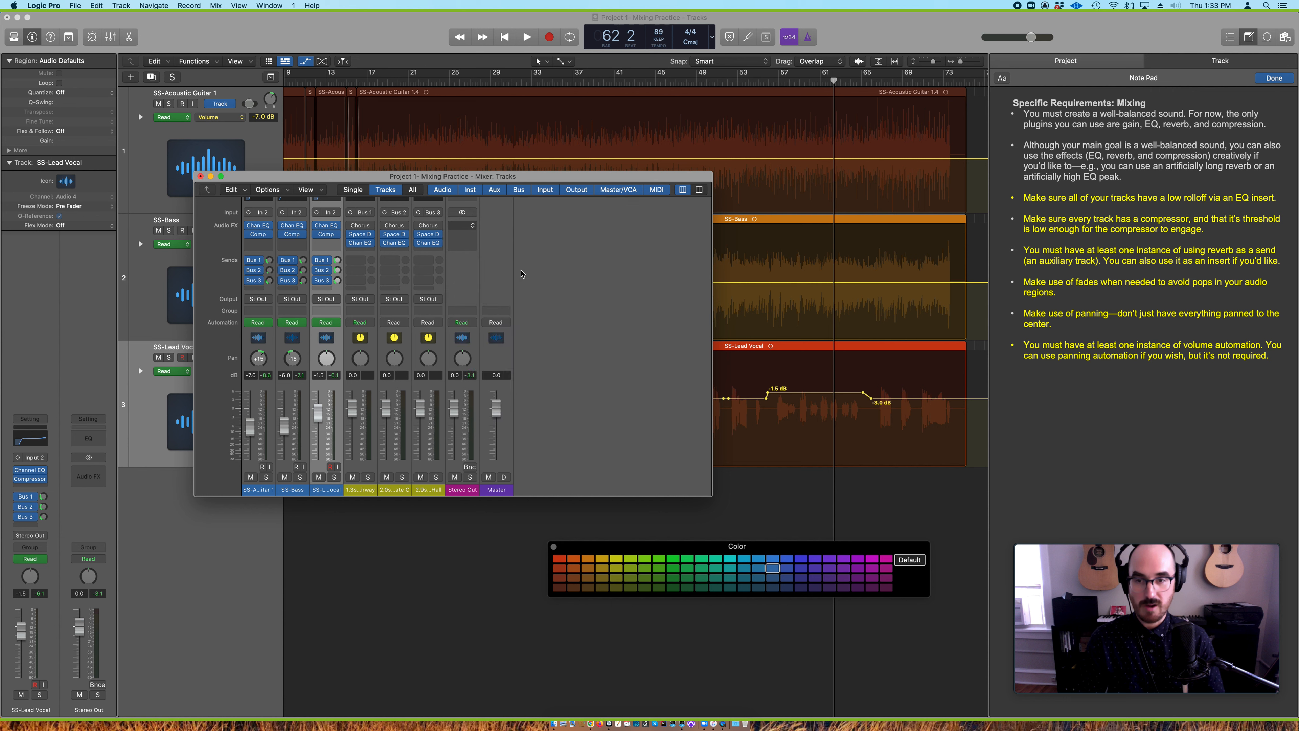
pyautogui.moveTo(647, 154); pyautogui.dragTo(897, 200)
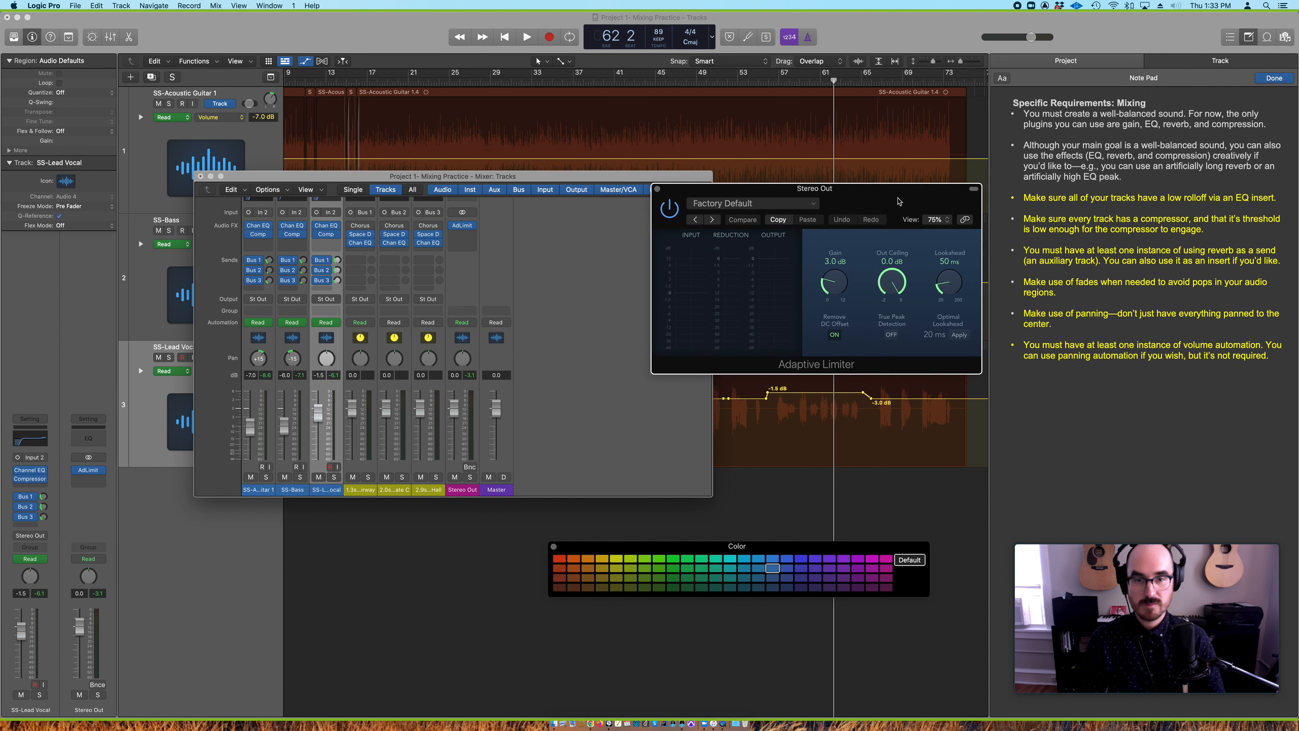
pyautogui.moveTo(907, 282)
pyautogui.mouseDown()
pyautogui.moveTo(899, 320)
pyautogui.moveTo(894, 285)
pyautogui.mouseUp()
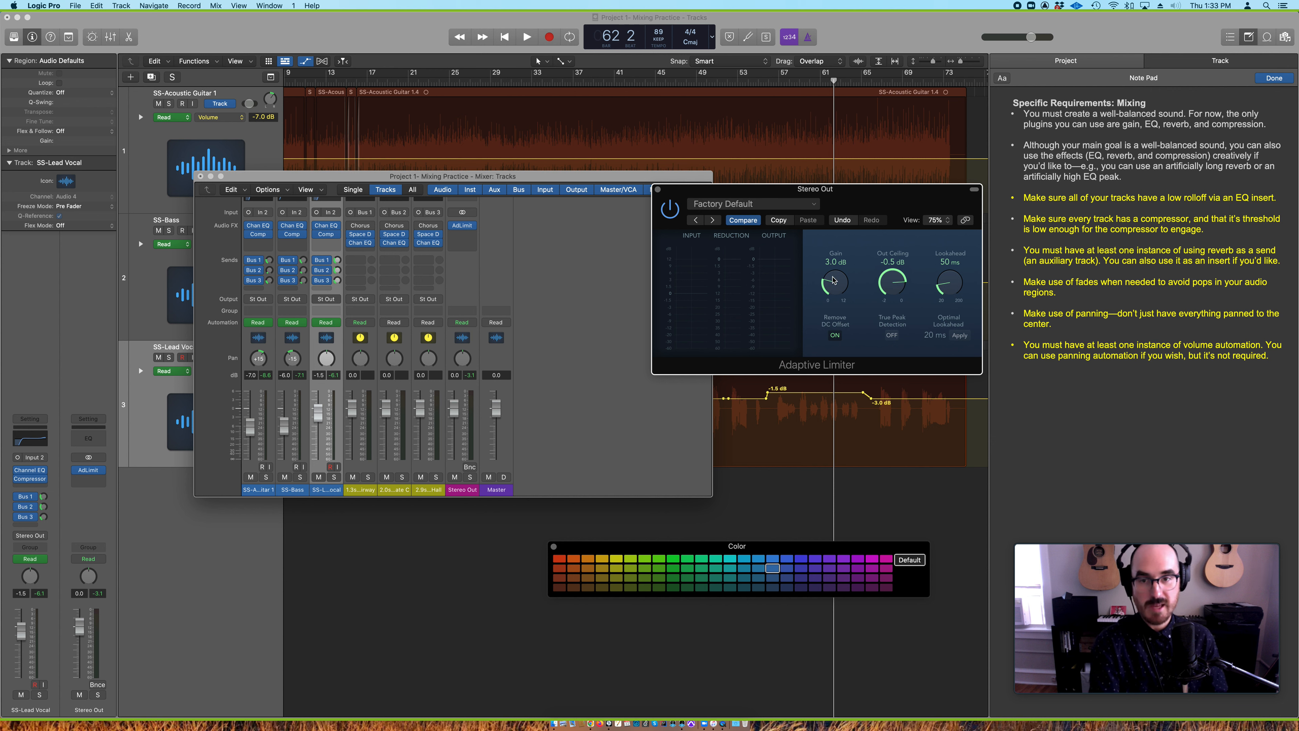
# Raise the Adaptive Limiter's gain to 6.0 dB, playing the song from the start and from around bar 10
pyautogui.press('Return')
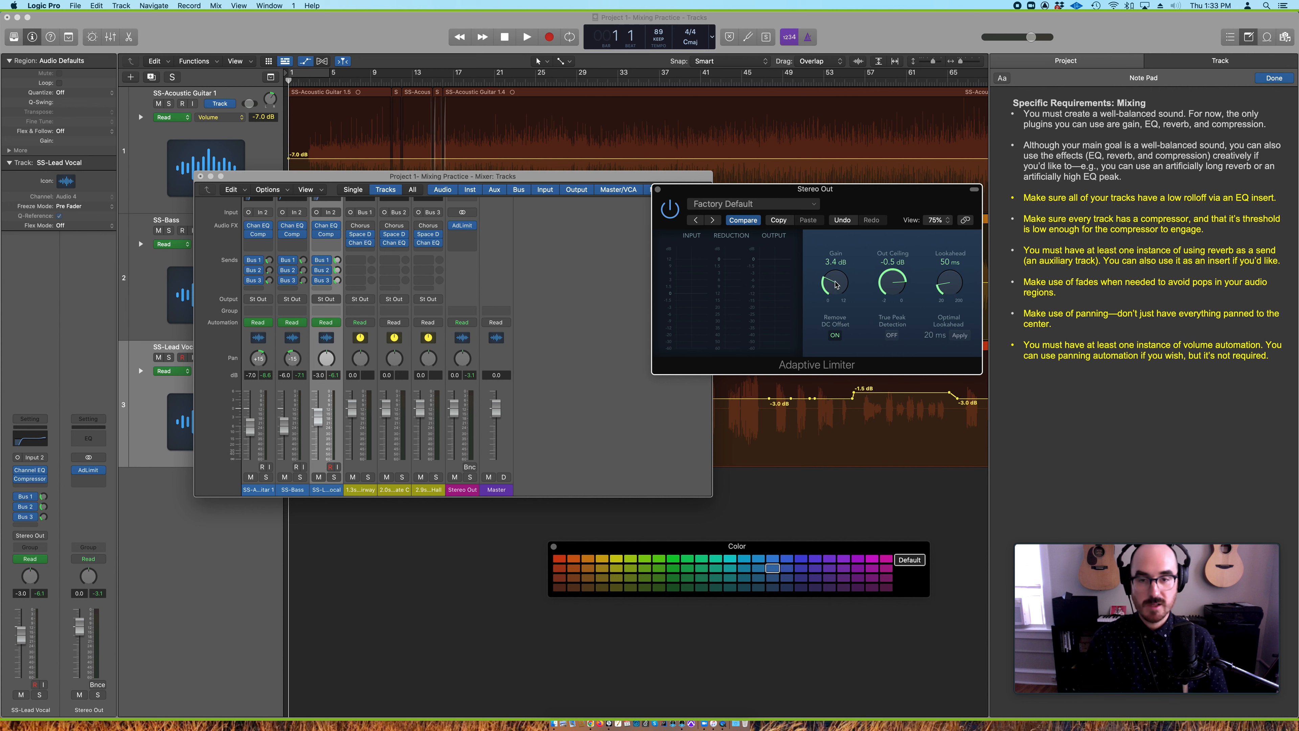
pyautogui.moveTo(845, 255); pyautogui.dragTo(846, 252)
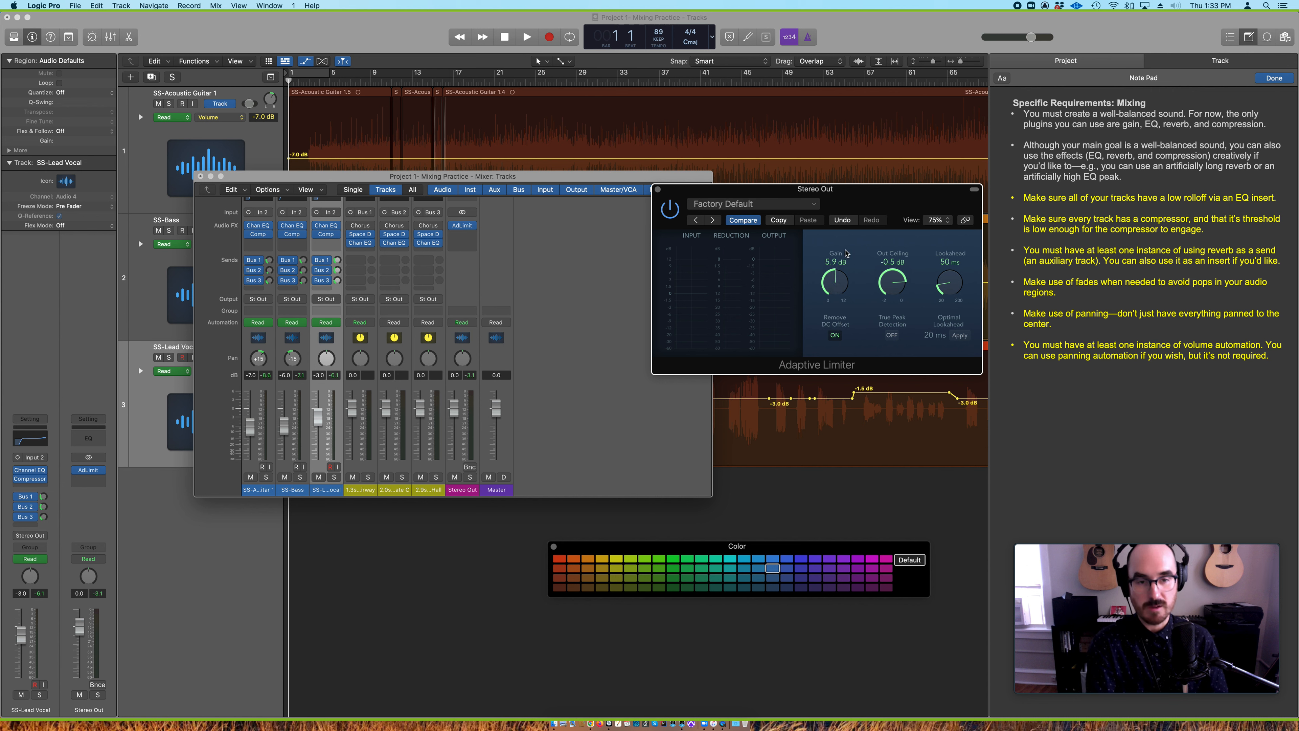
pyautogui.press('space')
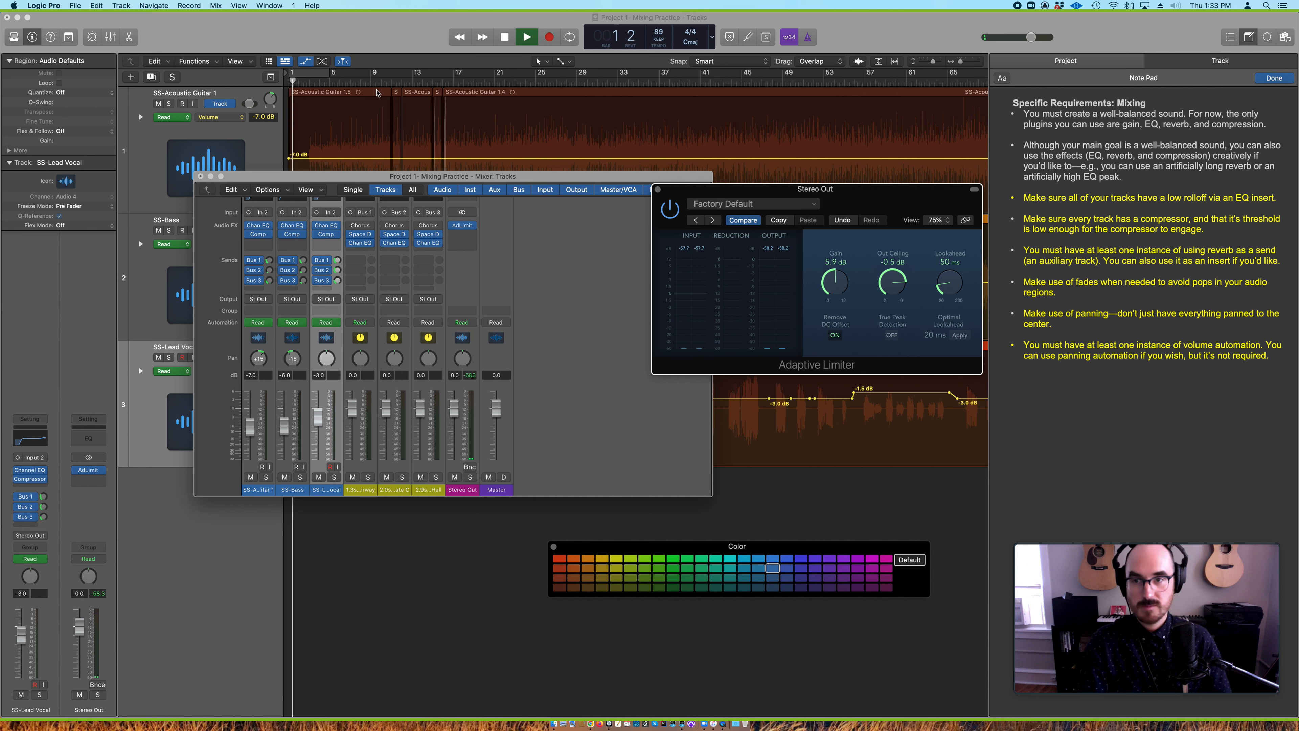
pyautogui.click(379, 80)
pyautogui.press('space')
pyautogui.click(837, 281)
pyautogui.moveTo(837, 281); pyautogui.dragTo(837, 280)
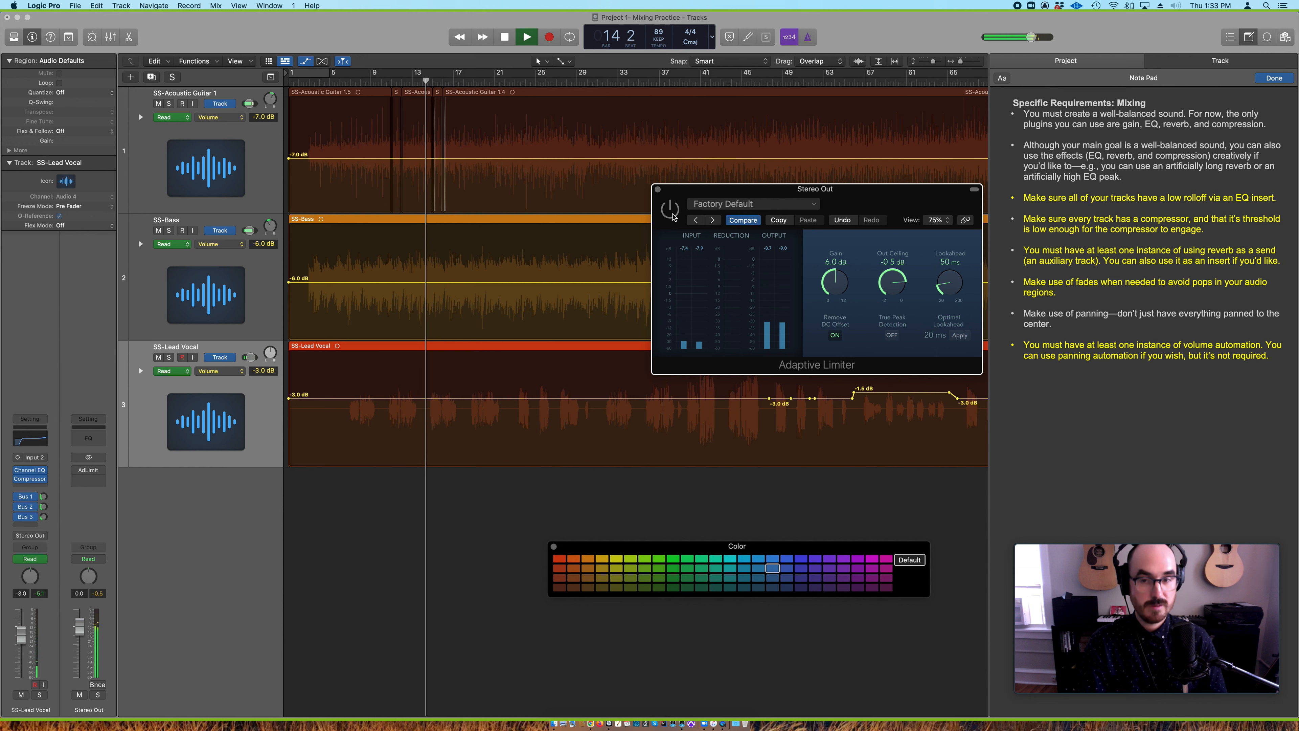
# Switch the Adaptive Limiter back on, lower its gain to 5.5 dB during playback, and close the plug-in after stopping
pyautogui.click(670, 213)
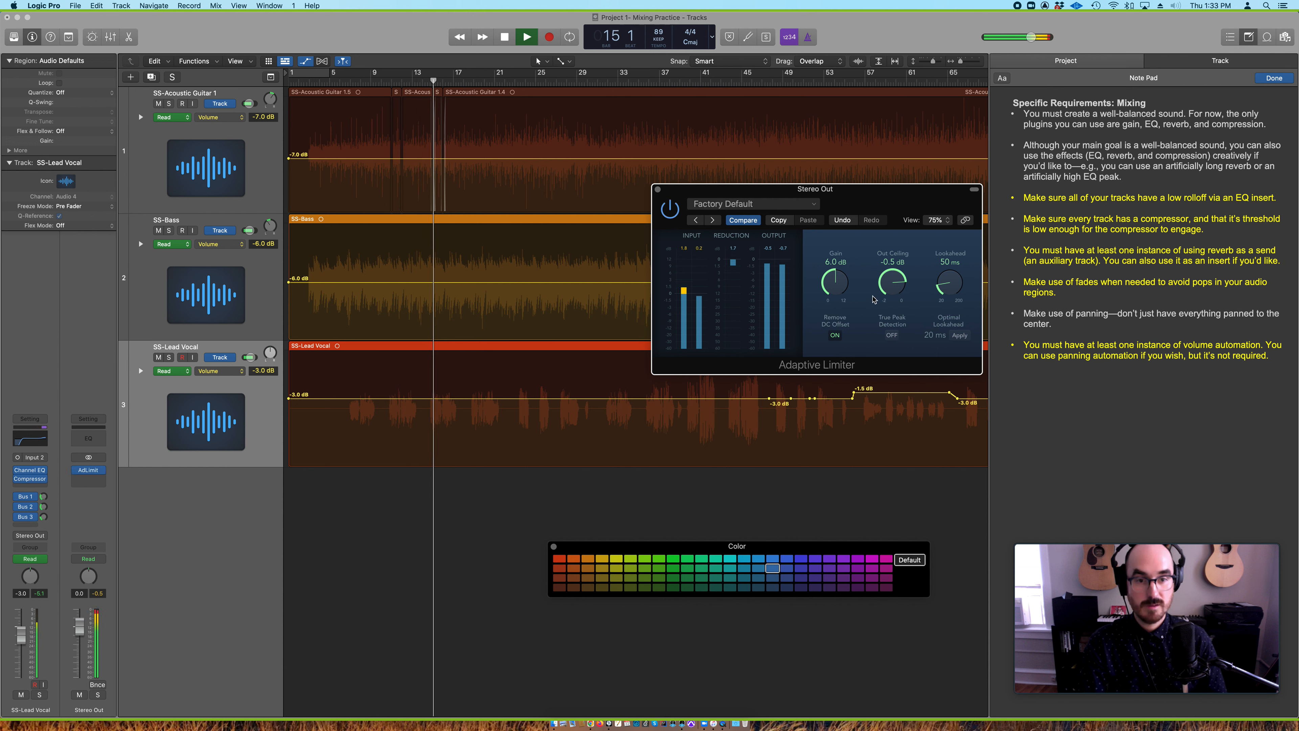
pyautogui.moveTo(833, 286); pyautogui.dragTo(833, 293)
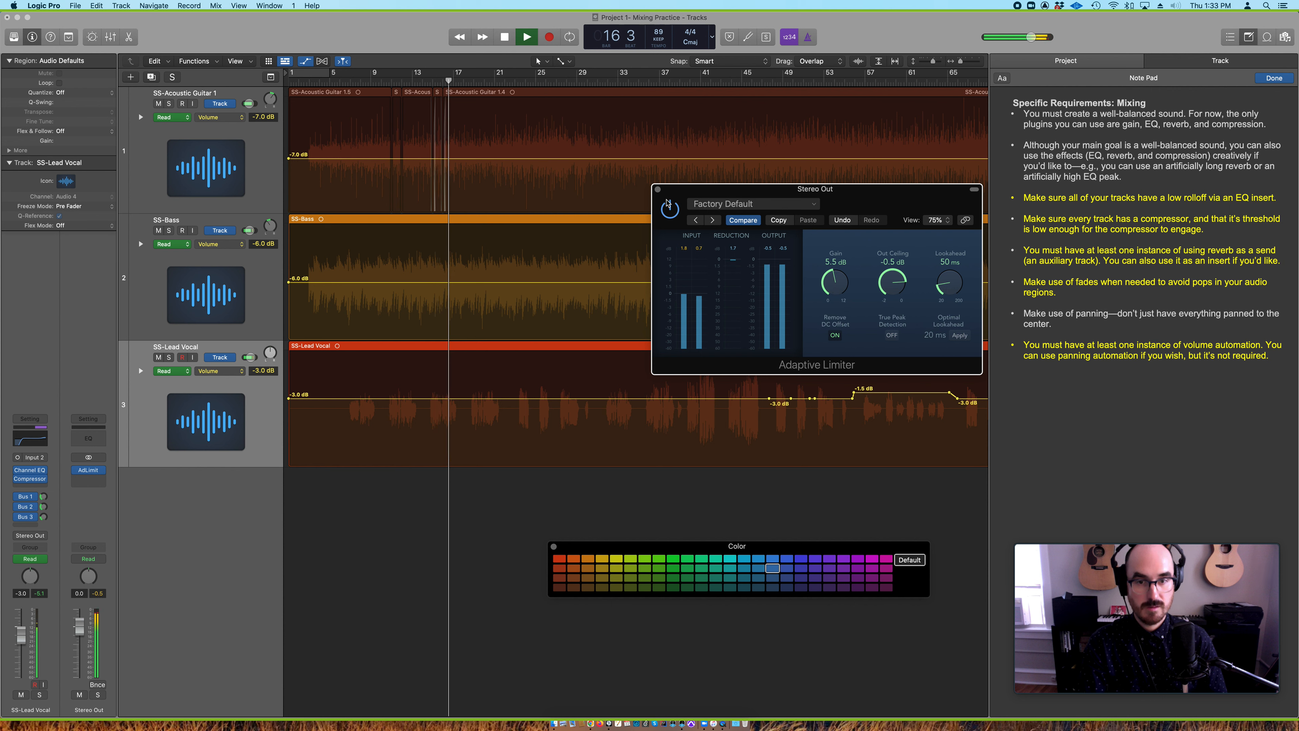
pyautogui.press('space')
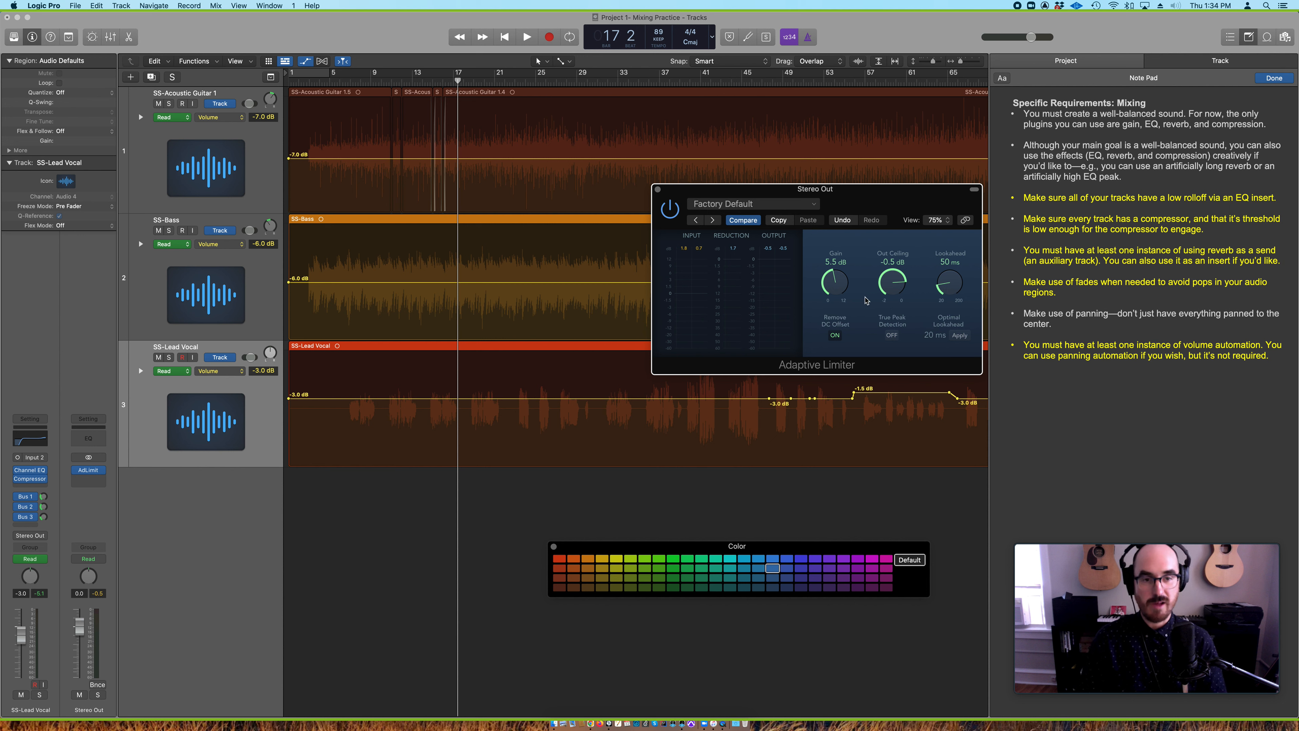
pyautogui.click(658, 190)
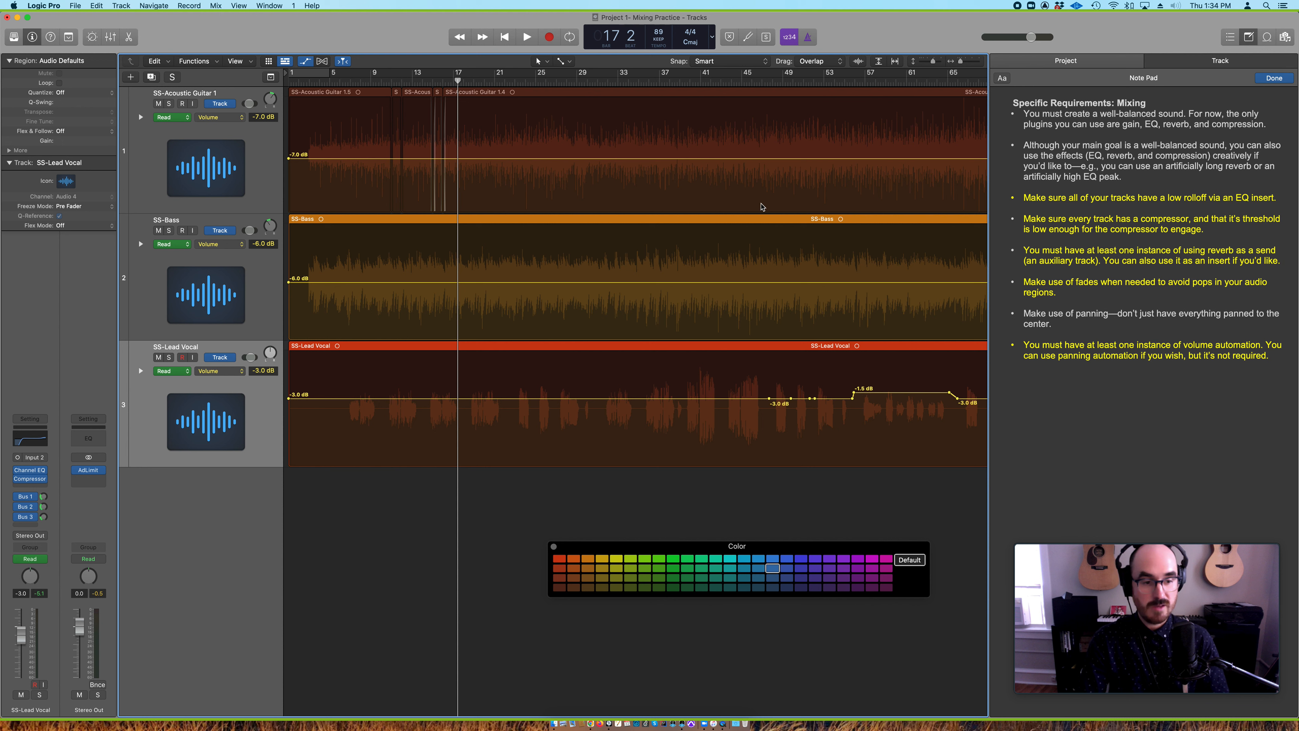
pyautogui.moveTo(1037, 636)
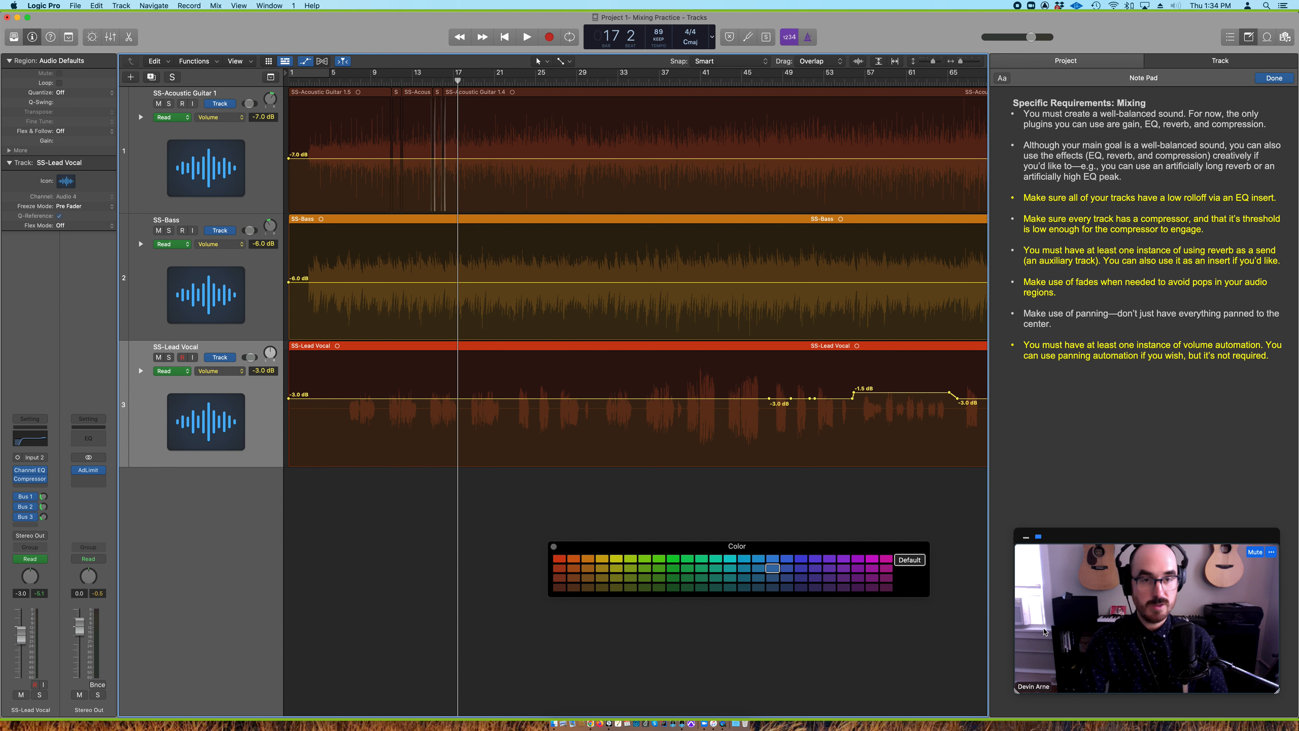
pyautogui.click(723, 715)
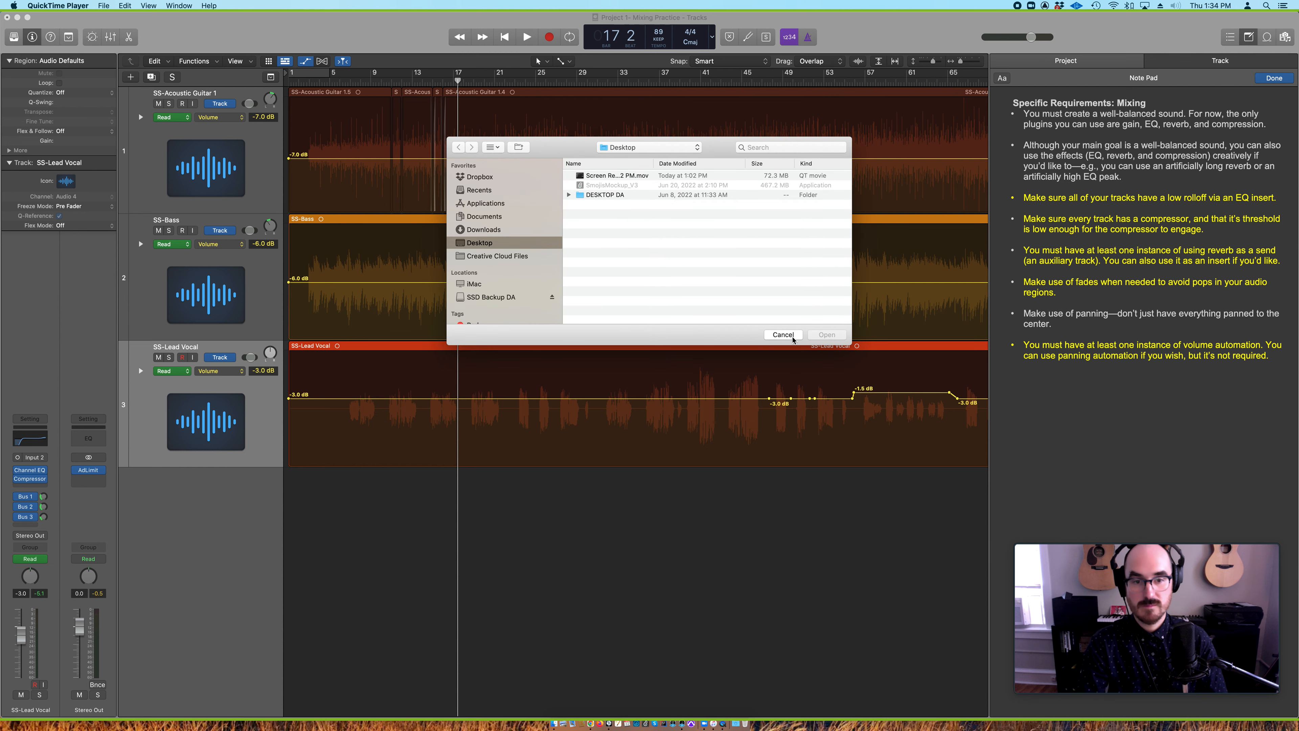
pyautogui.click(787, 335)
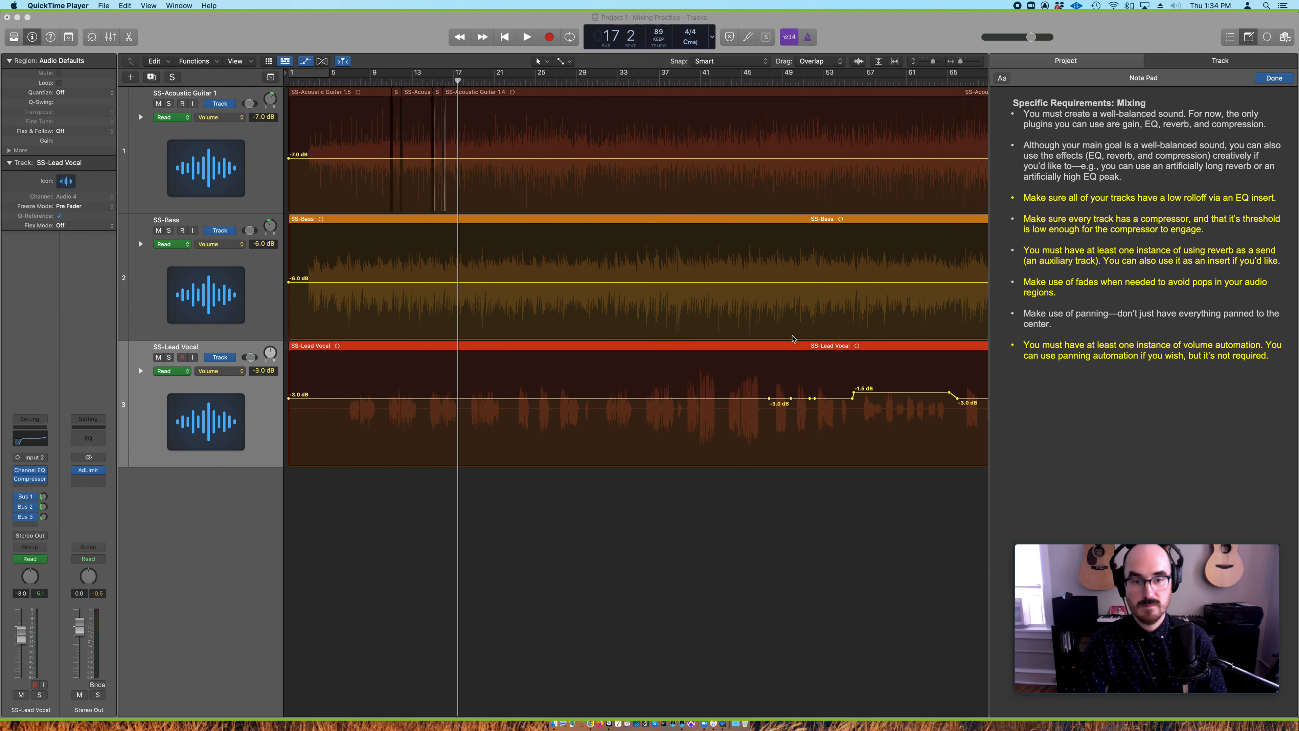
pyautogui.click(104, 6)
pyautogui.click(117, 18)
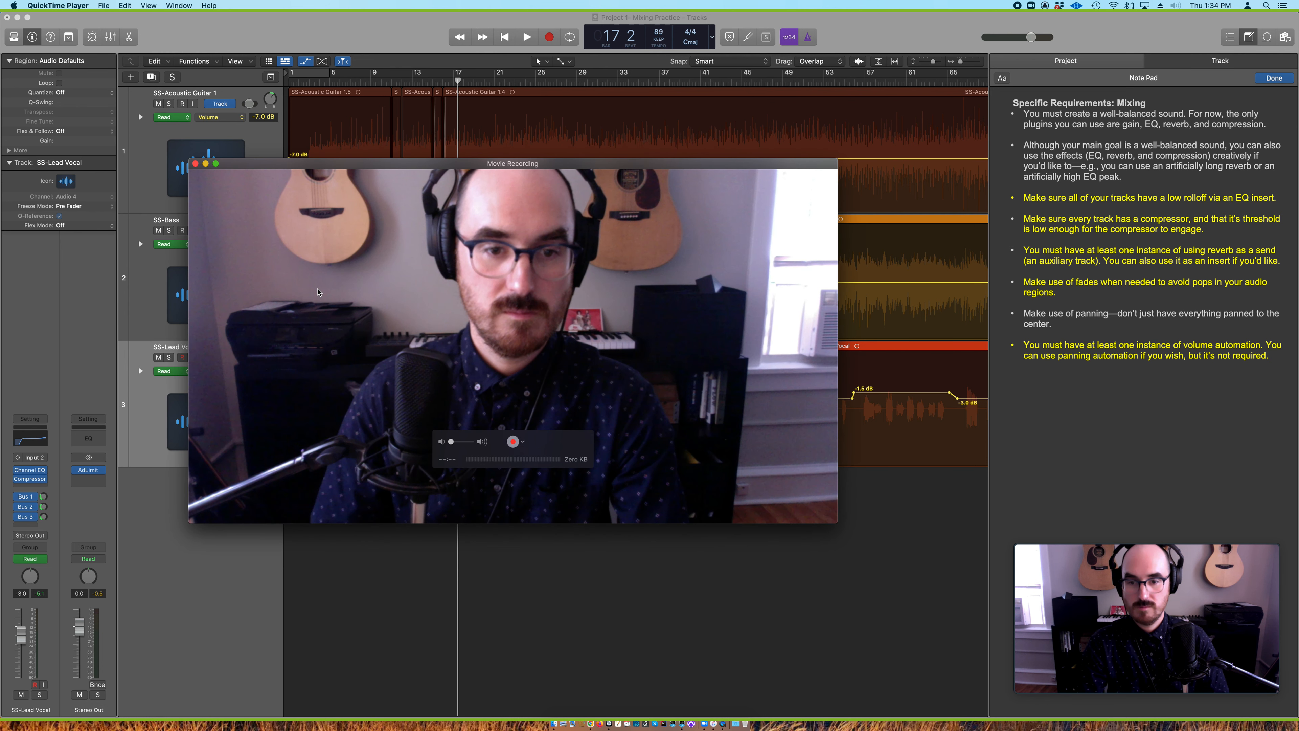
pyautogui.click(195, 163)
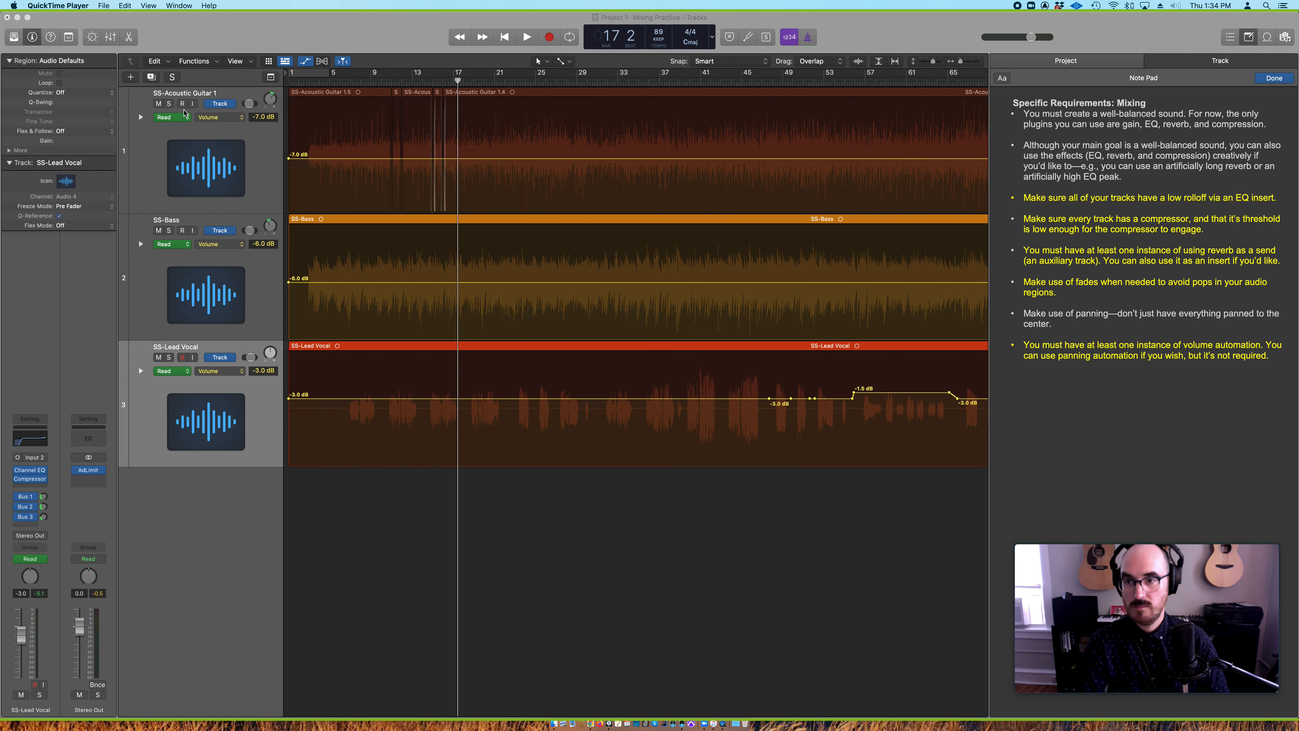
pyautogui.click(99, 5)
pyautogui.click(135, 37)
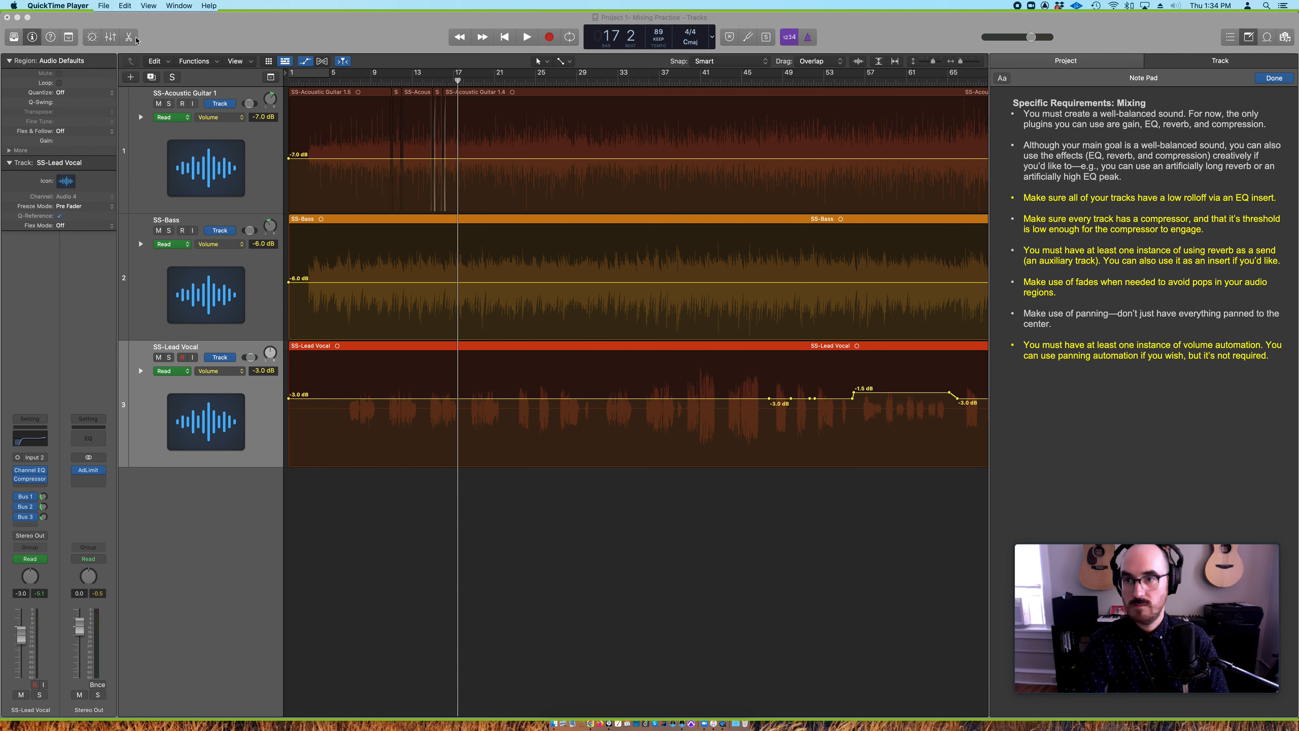